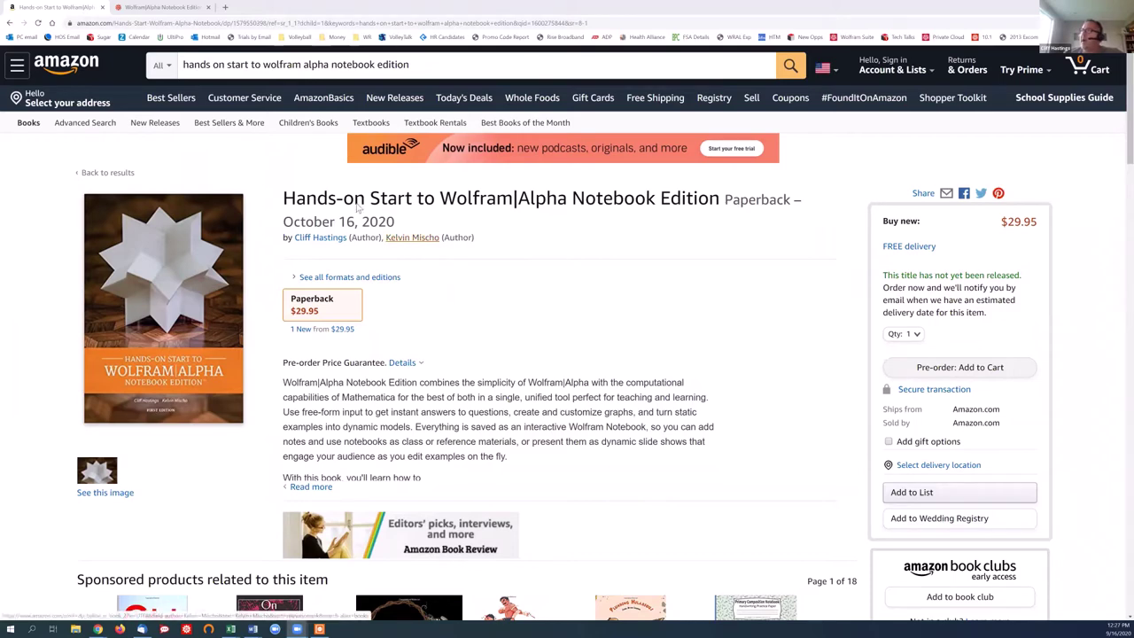
# - Create a blank, unnamed notebook from the Wolfram|Alpha Notebook Edition start page
pyautogui.click(164, 12)
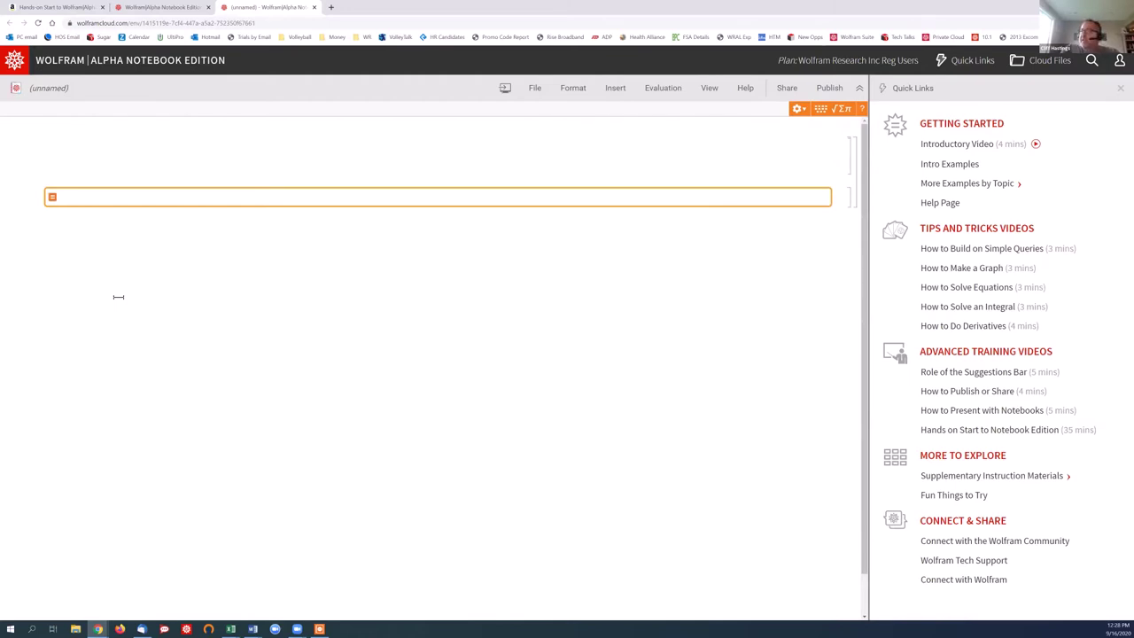
# - Title the notebook 'My First Presentation' and add a 'Working with Numbers' section heading below it
pyautogui.write('My First Prese')
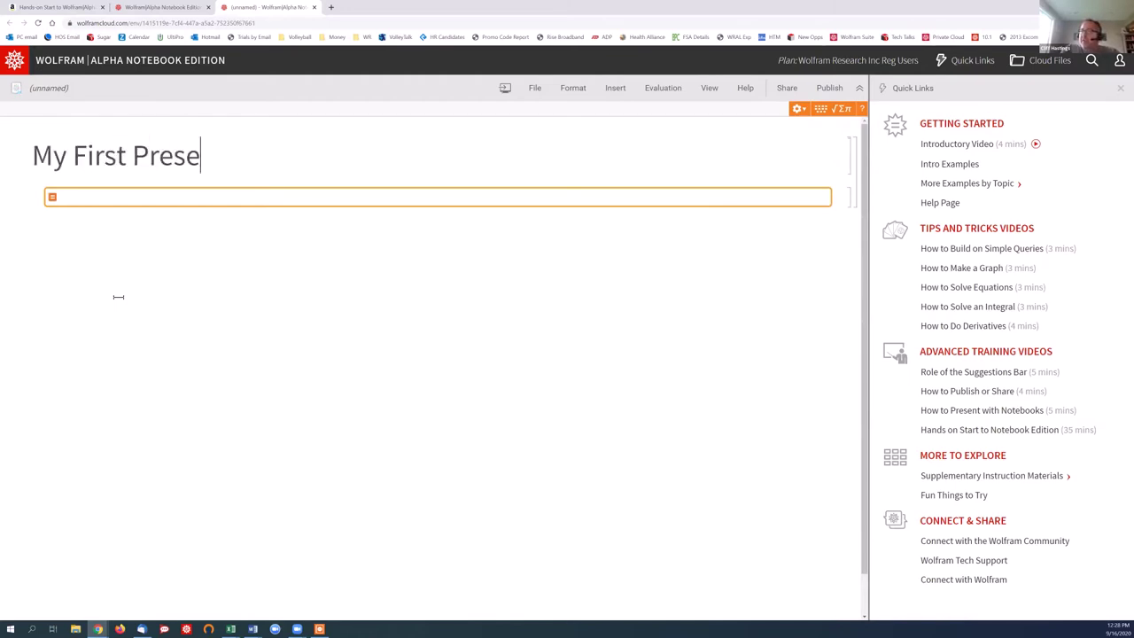
pyautogui.write('ntation')
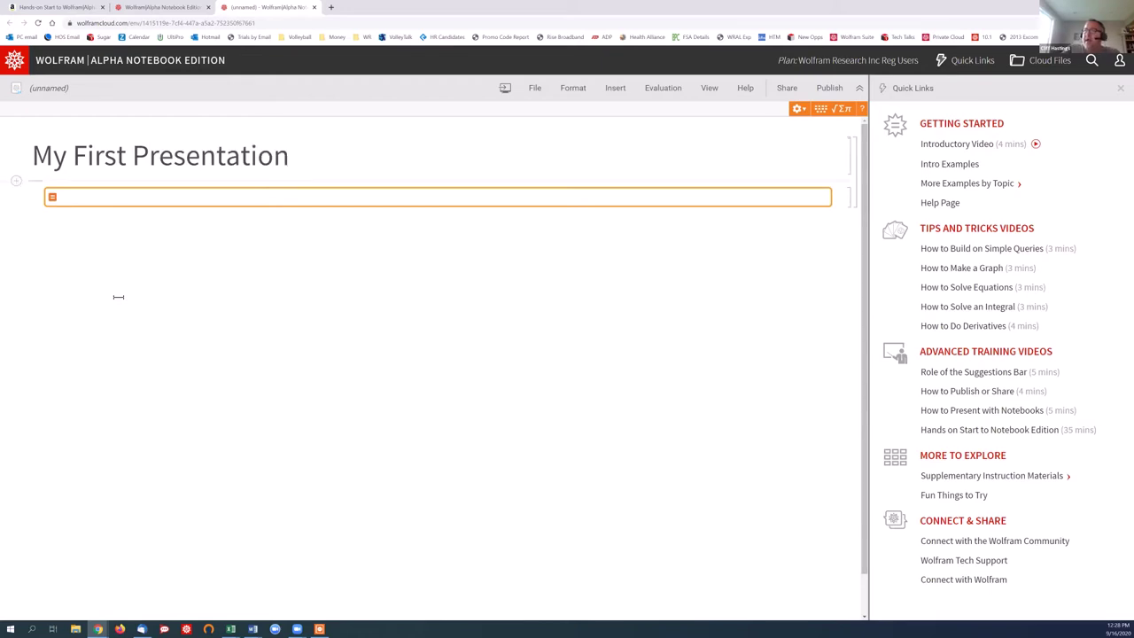
pyautogui.click(16, 180)
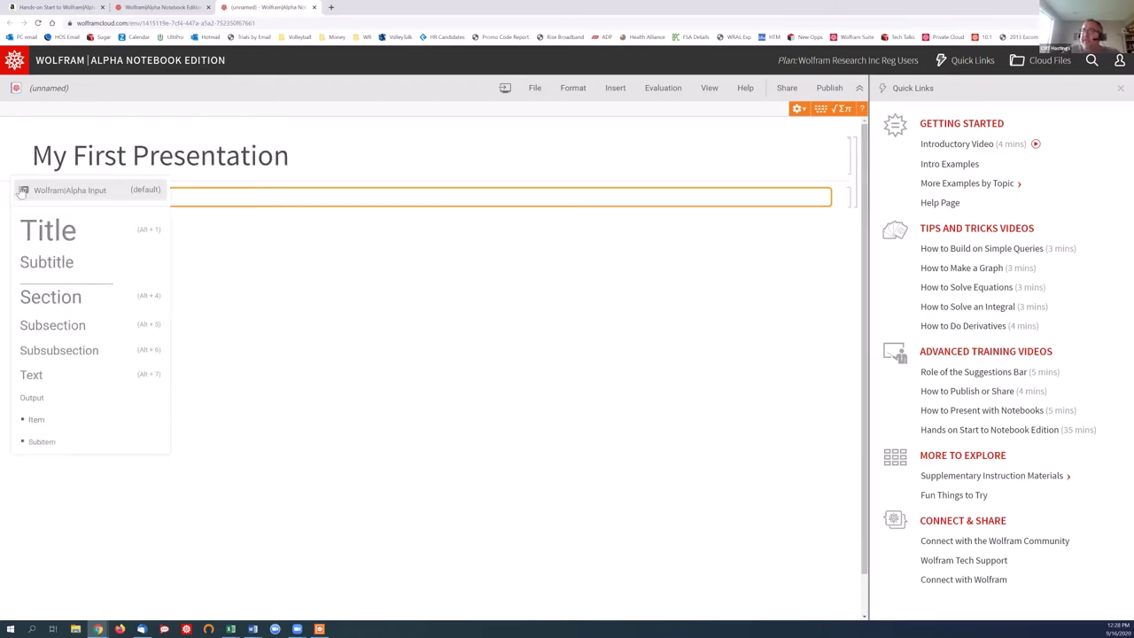
pyautogui.click(50, 297)
pyautogui.write('Working ')
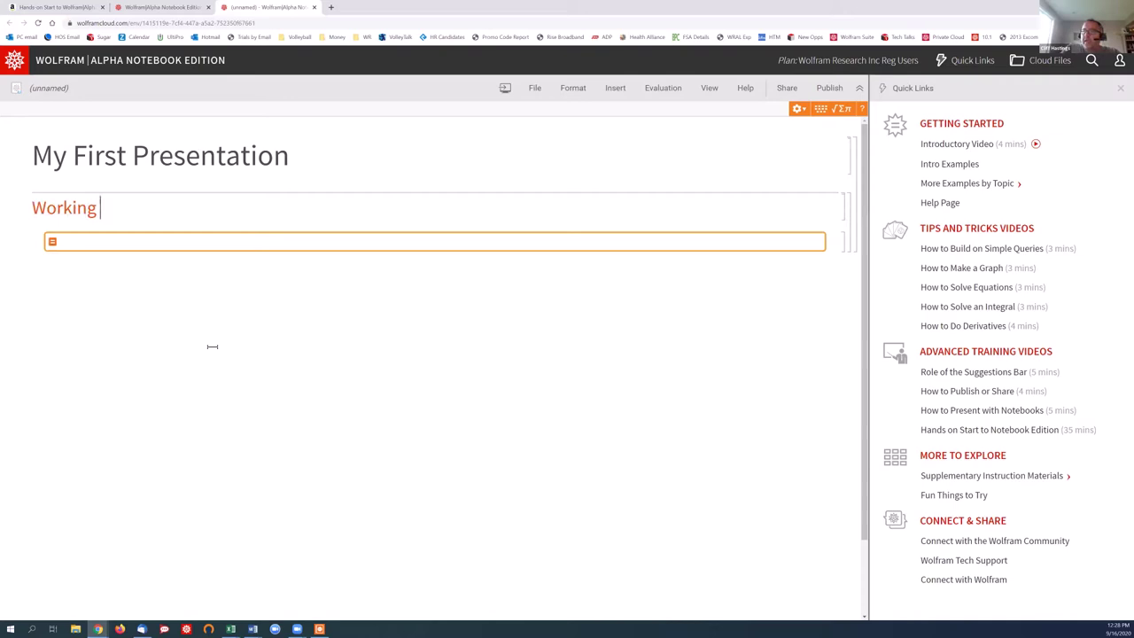
pyautogui.write('with Numbers')
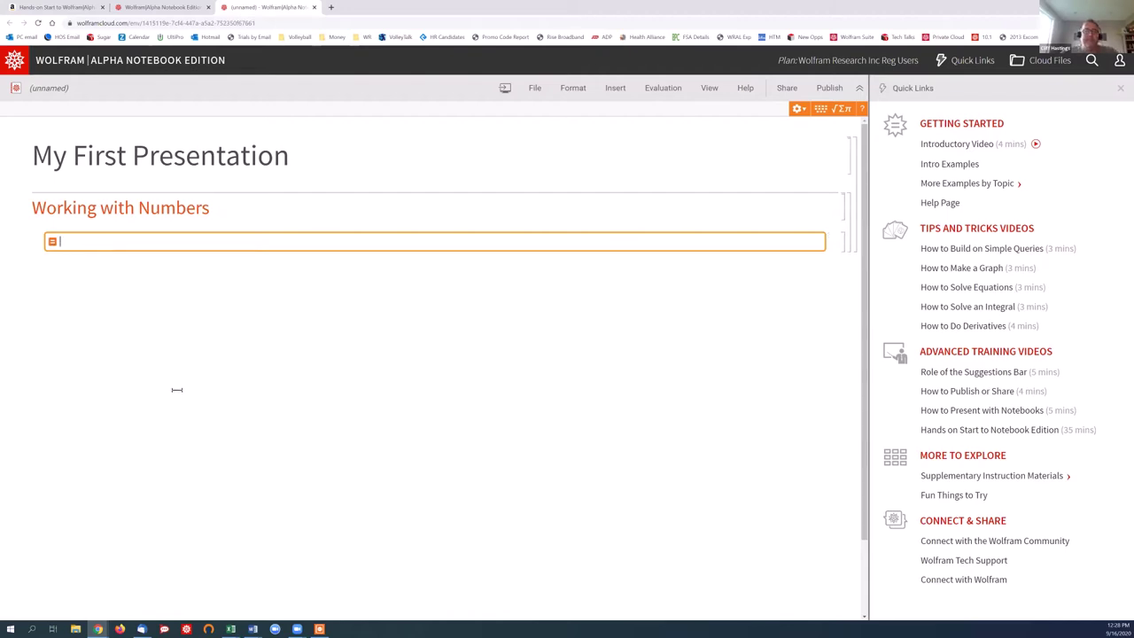
# - Evaluate 1/2 + 1/4, '3/4 as a decimal', and '.75 as a fraction' (3/4)
pyautogui.write('1/2 + 1/4')
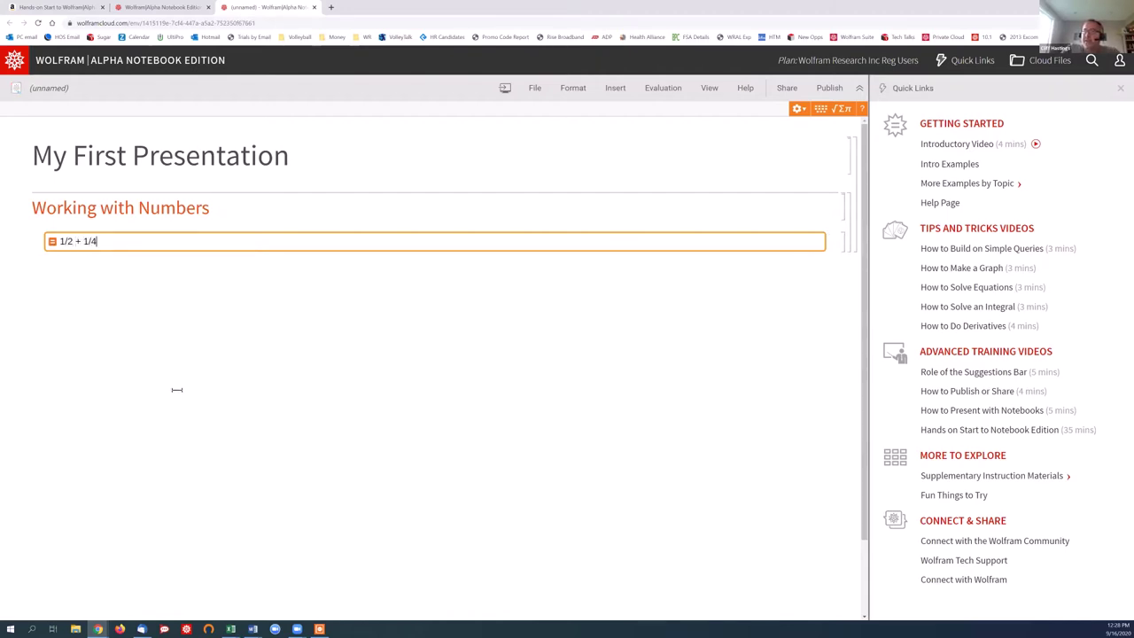
pyautogui.press('Return')
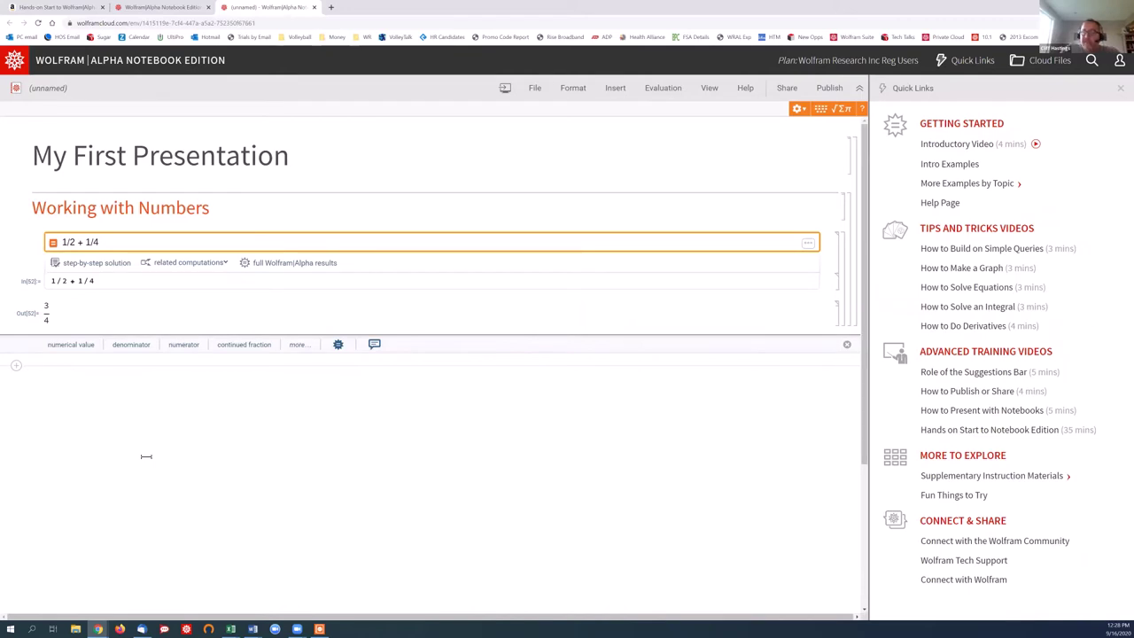
pyautogui.write('3/4 as a d')
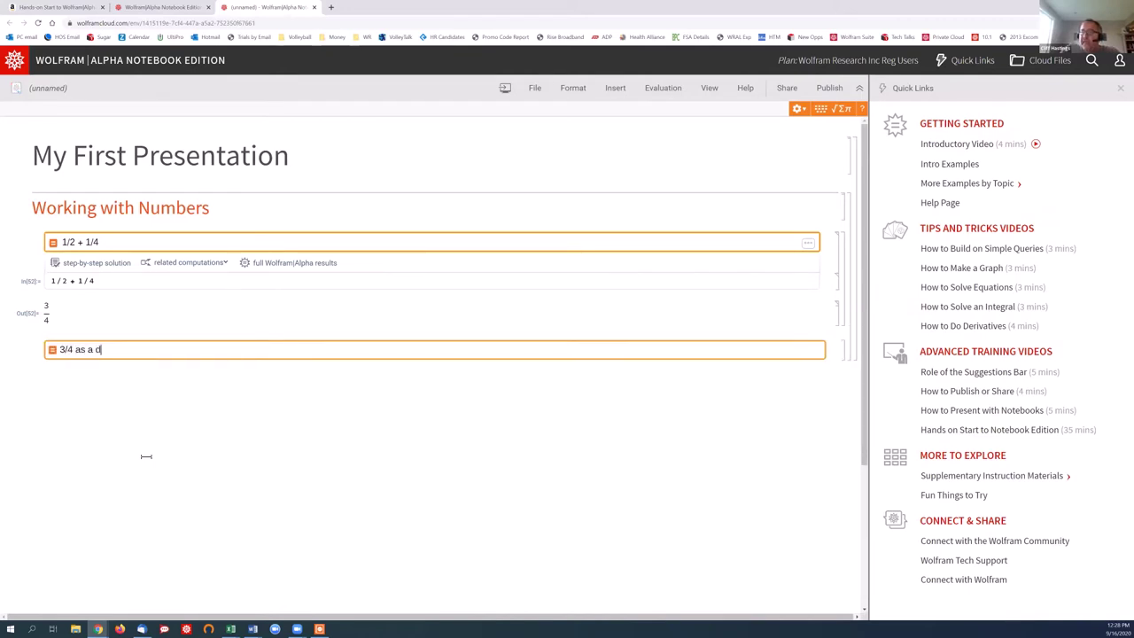
pyautogui.write('ecimal')
pyautogui.hotkey('shift', 'Return')
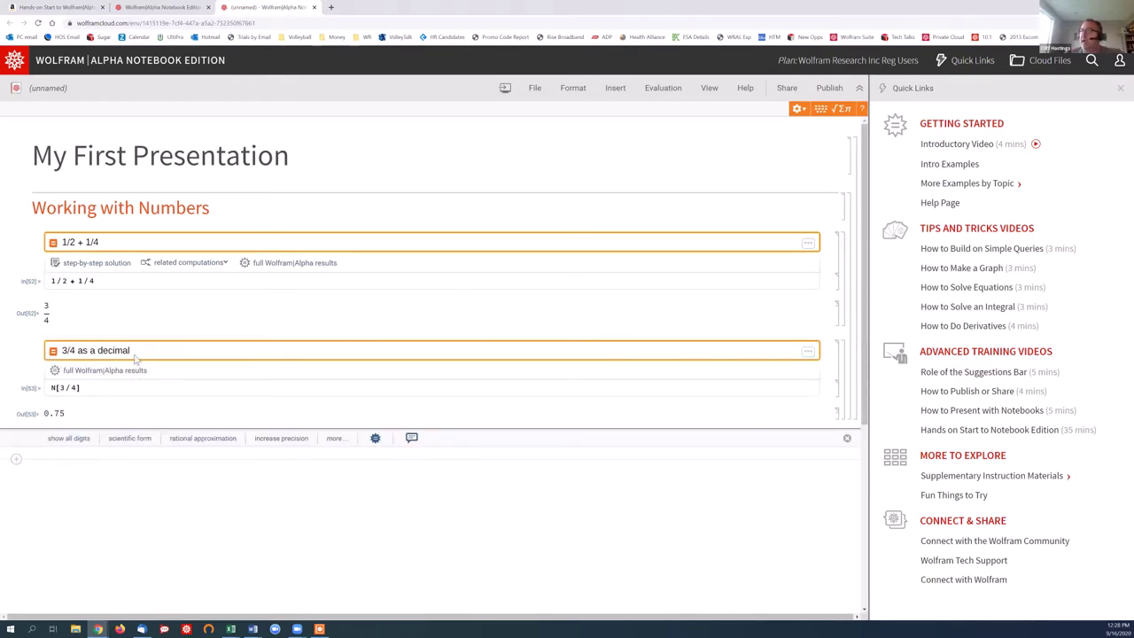
pyautogui.click(137, 506)
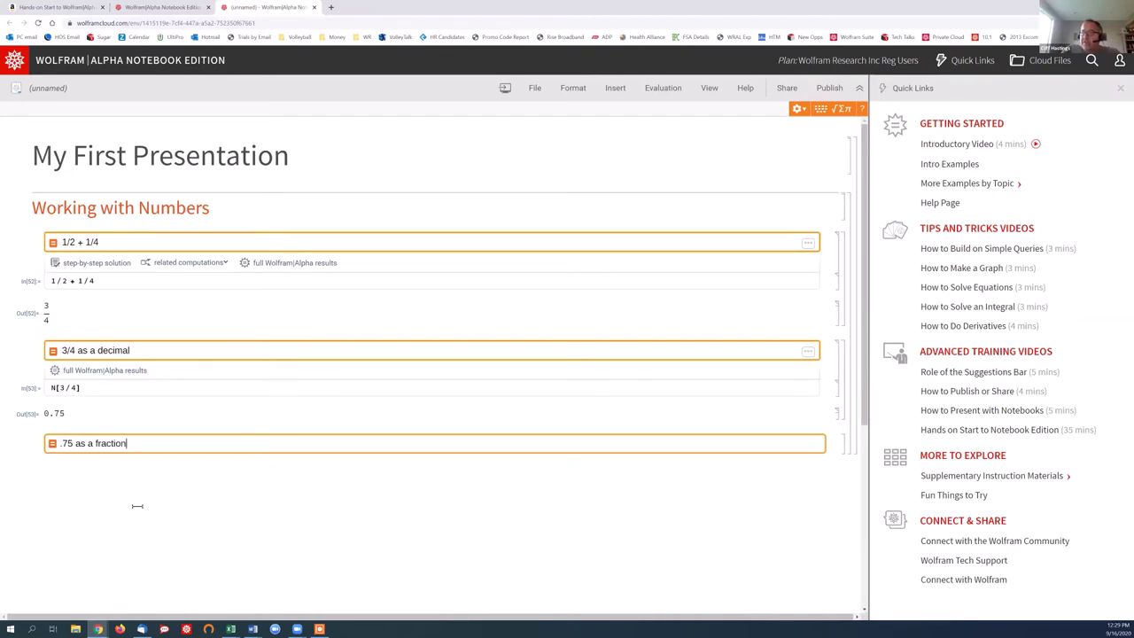
pyautogui.hotkey('shift', 'Return')
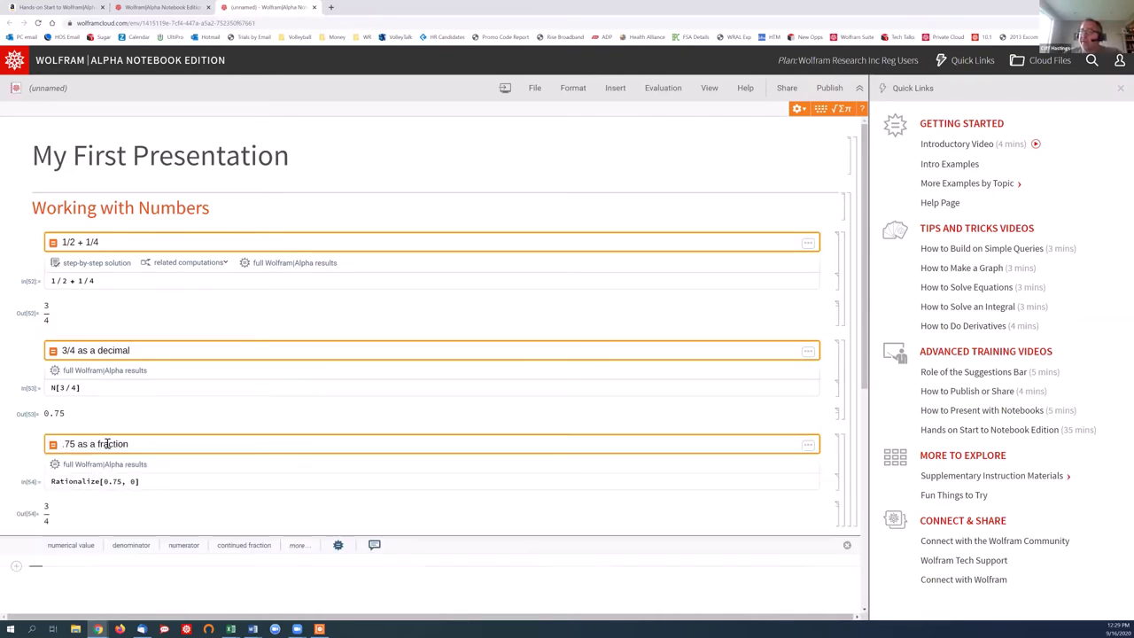
pyautogui.scroll(-2, 173, 492)
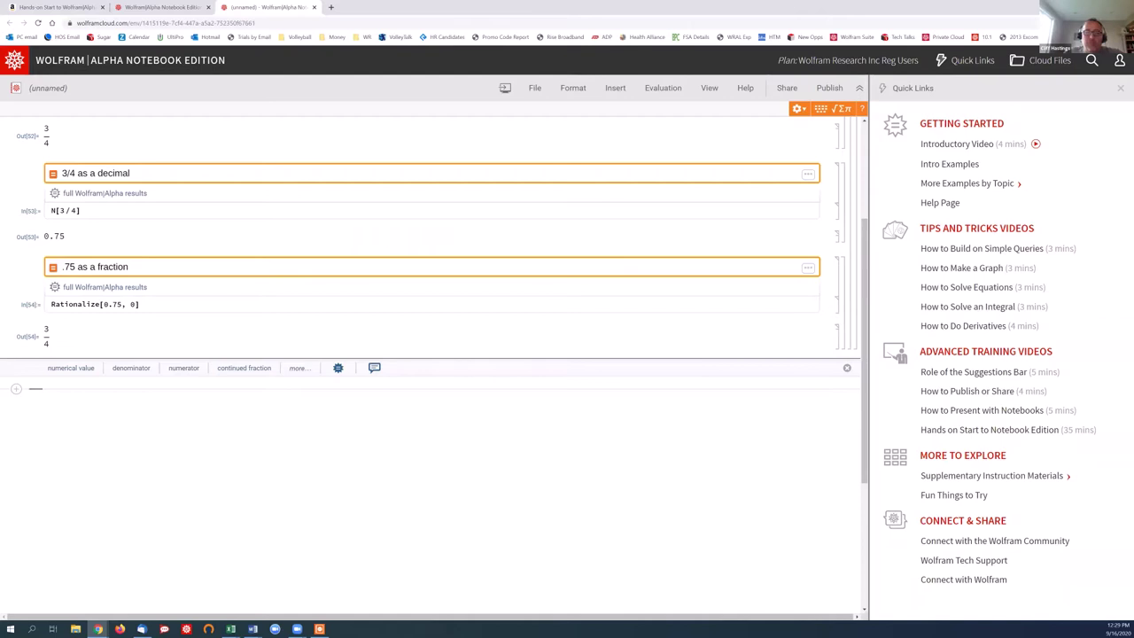
# - Evaluate 'what is 80% of 80%' (64%) and 'square root of 256' (16)
pyautogui.write('what is ')
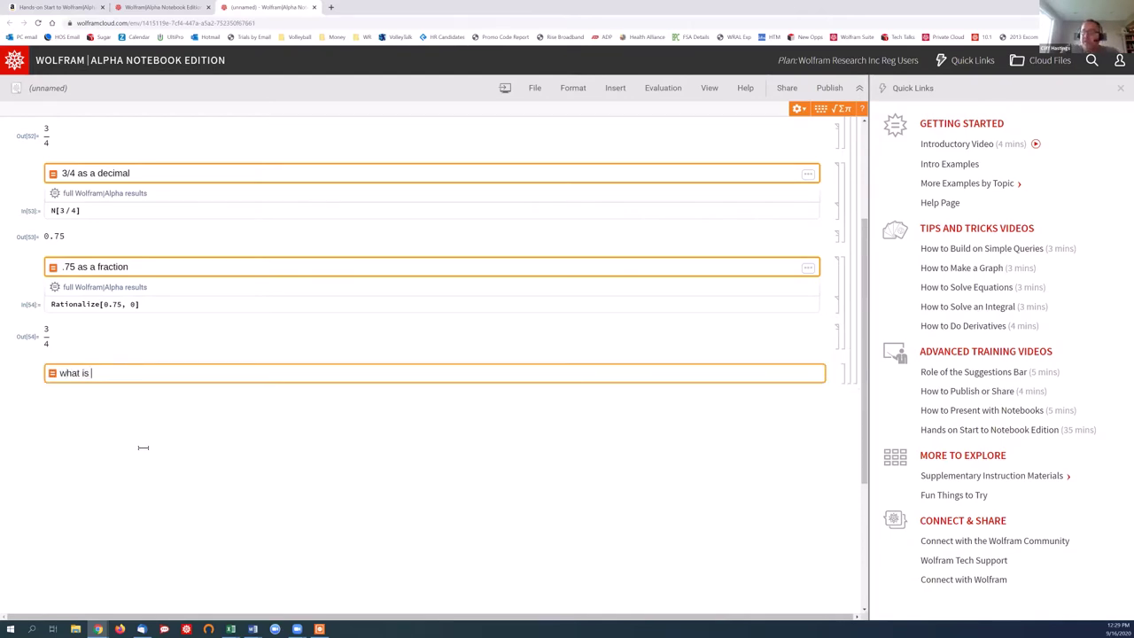
pyautogui.write('80% of 80%')
pyautogui.press('Return')
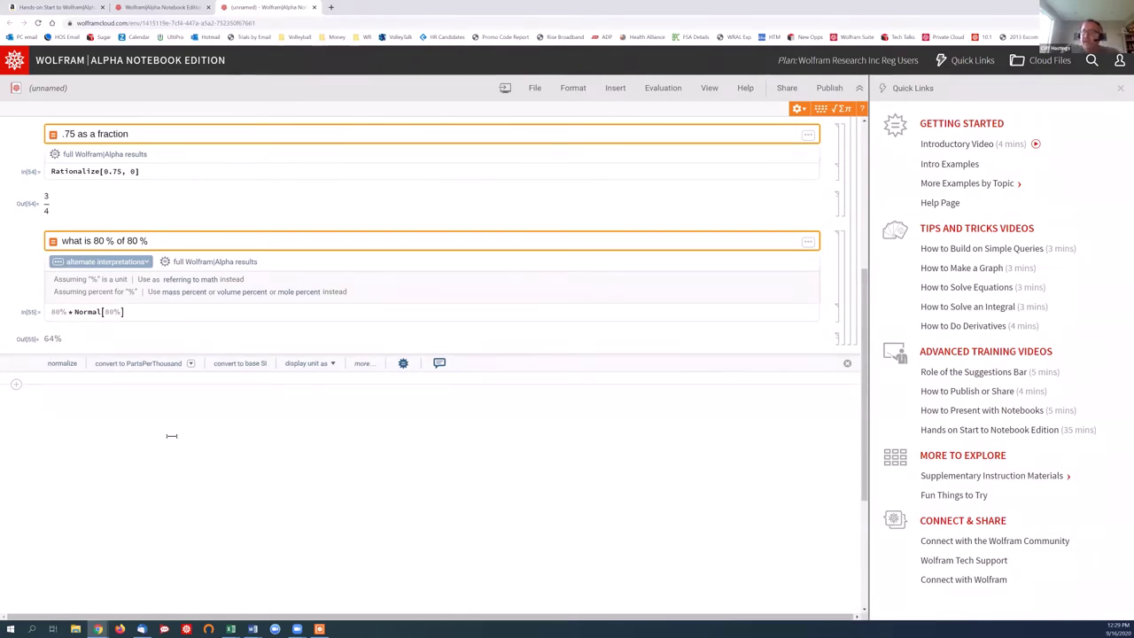
pyautogui.write('square root of 2')
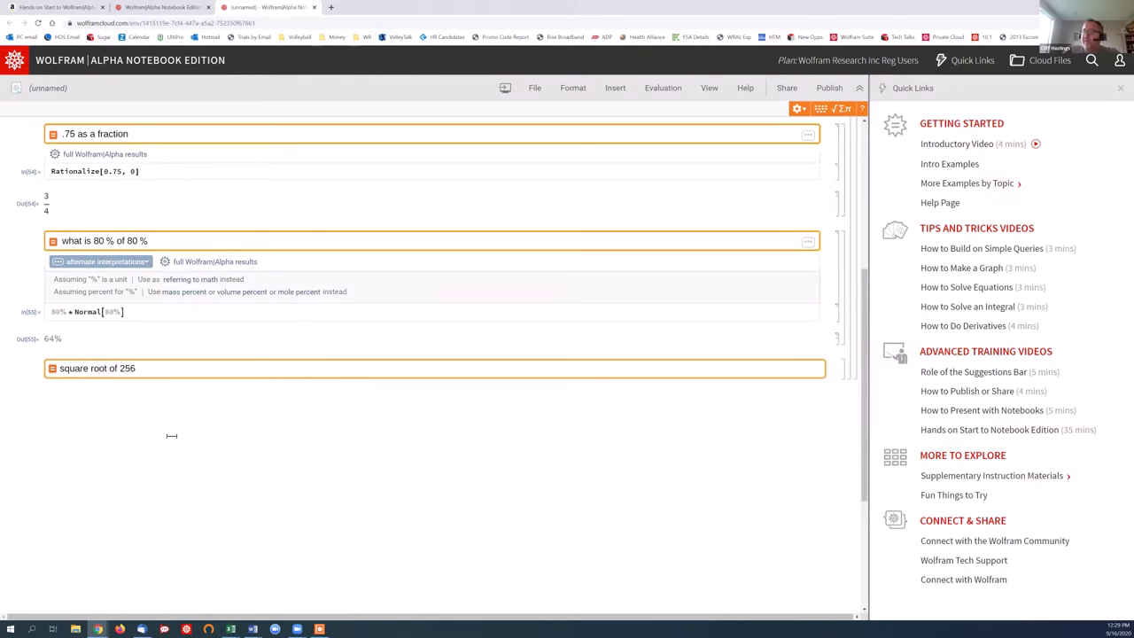
pyautogui.write('56')
pyautogui.hotkey('shift', 'Return')
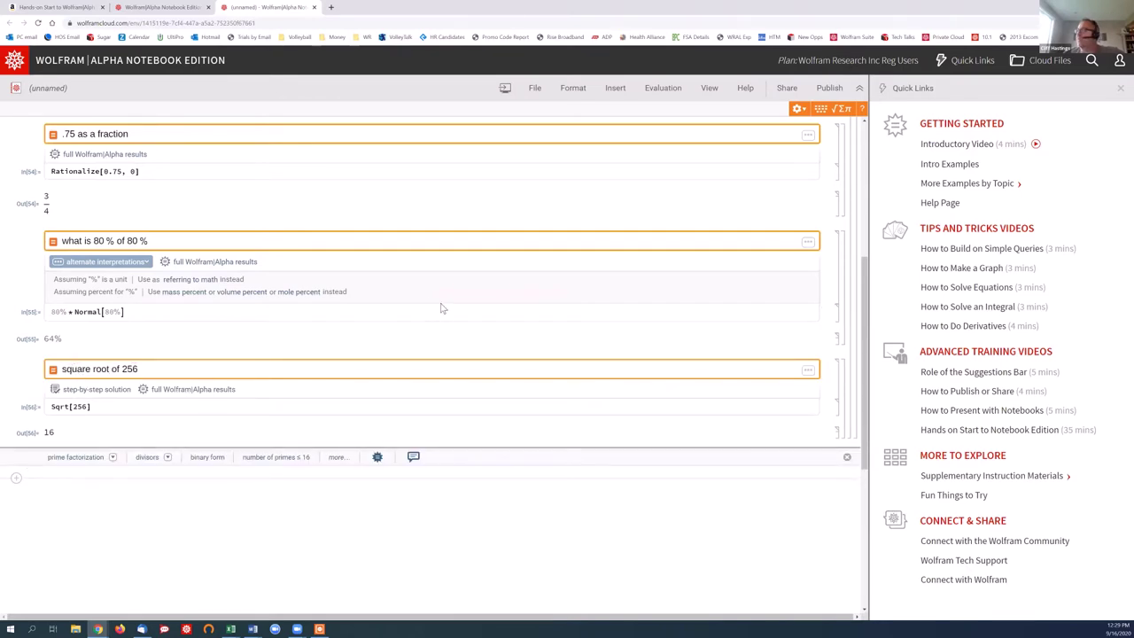
# - Enter √25 with the palette's radical symbol and evaluate it to 5
pyautogui.click(833, 110)
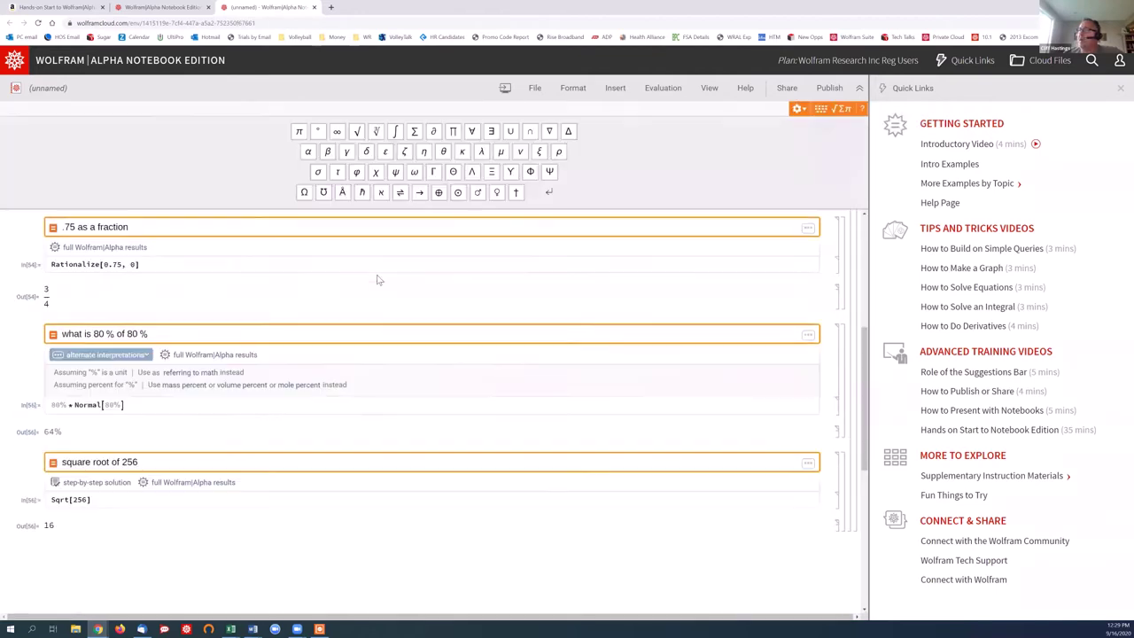
pyautogui.click(143, 538)
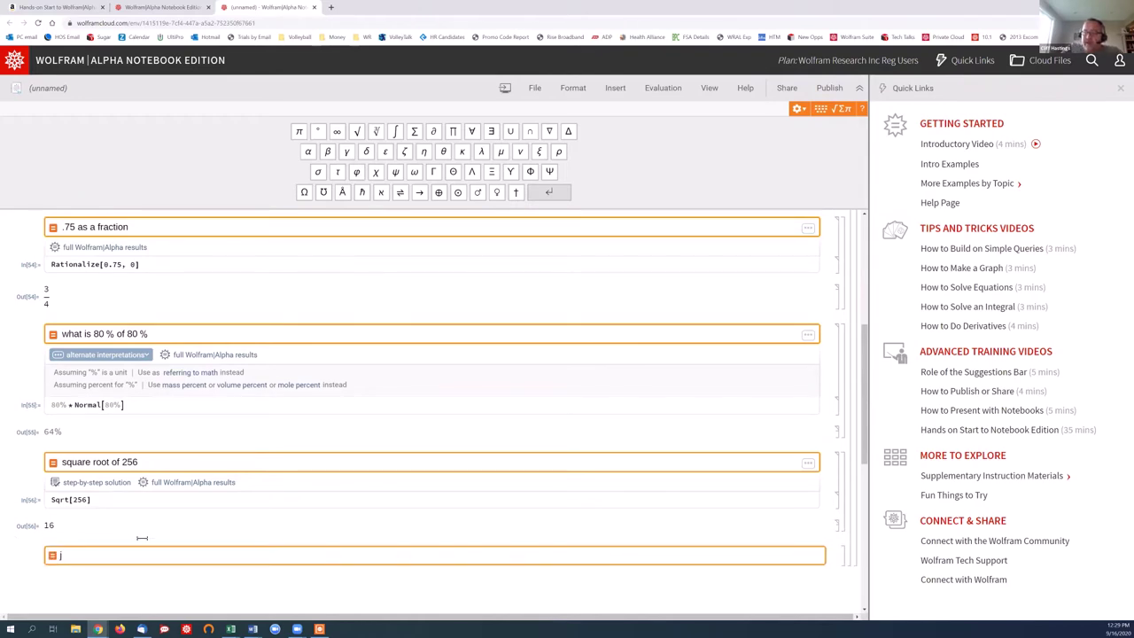
pyautogui.click(358, 133)
pyautogui.write('2')
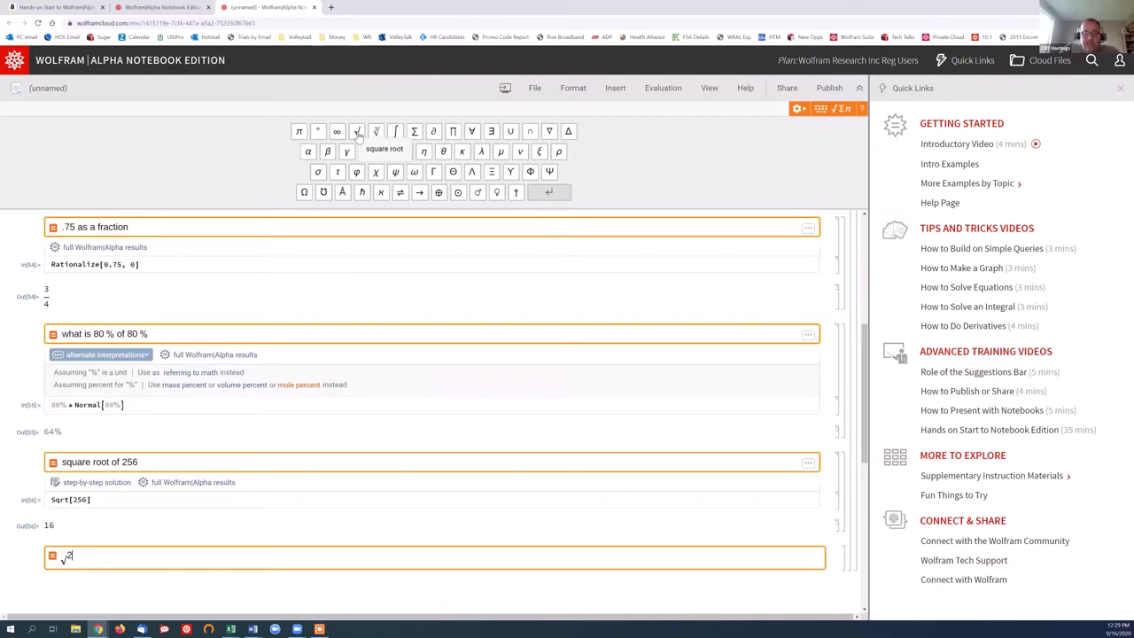
pyautogui.write('5')
pyautogui.press('Return')
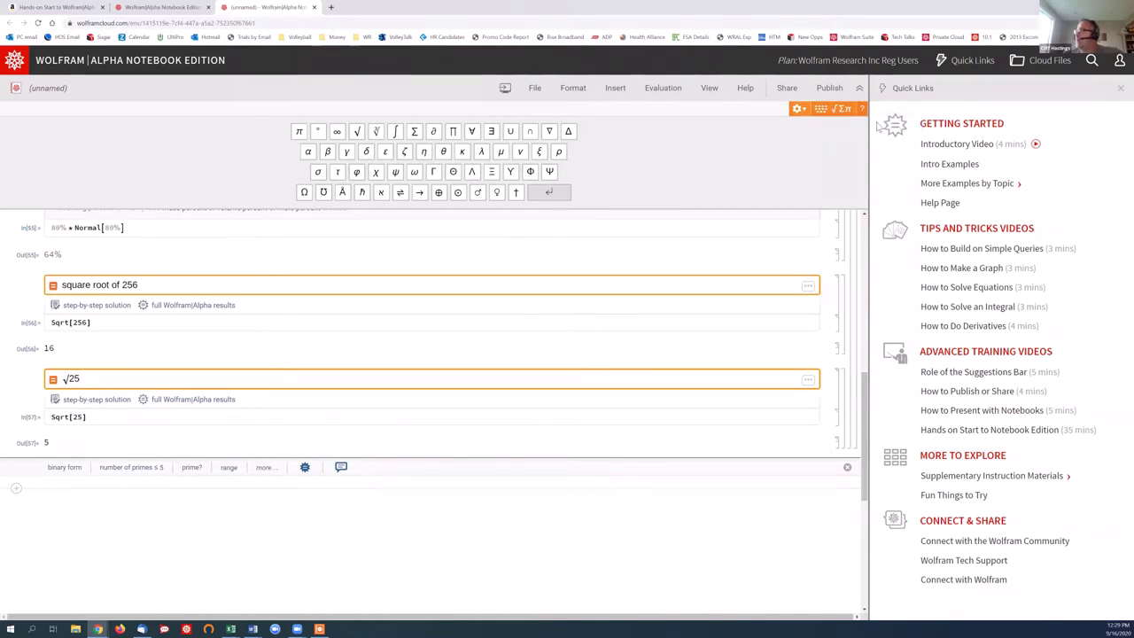
pyautogui.click(840, 109)
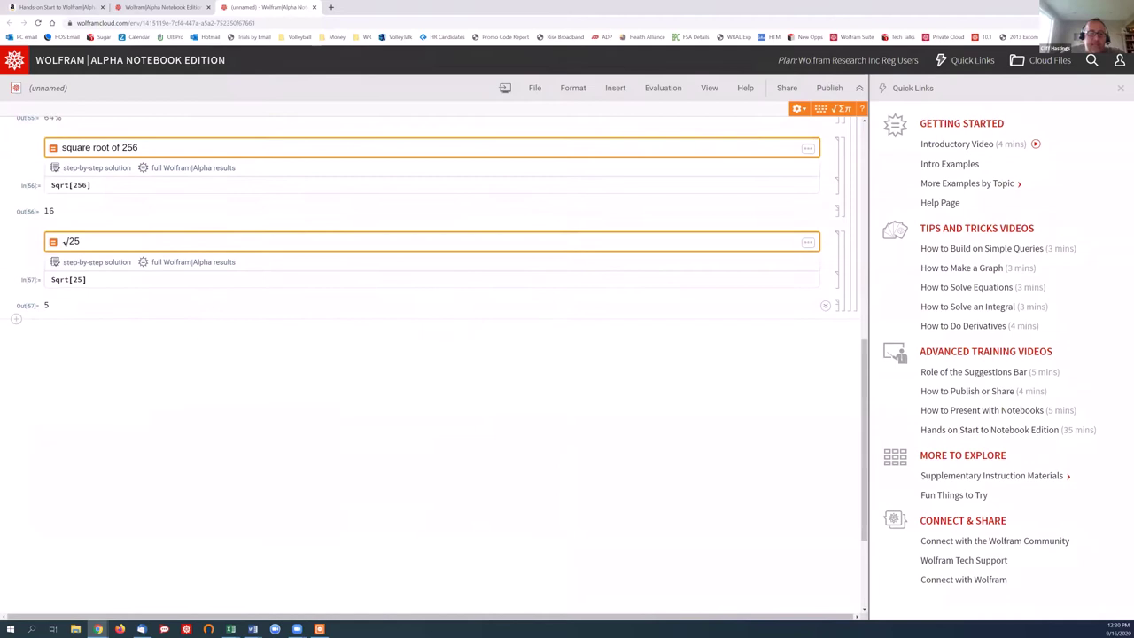
# - Check whether 555 is a prime number, then find the 43rd prime number (191)
pyautogui.click(298, 343)
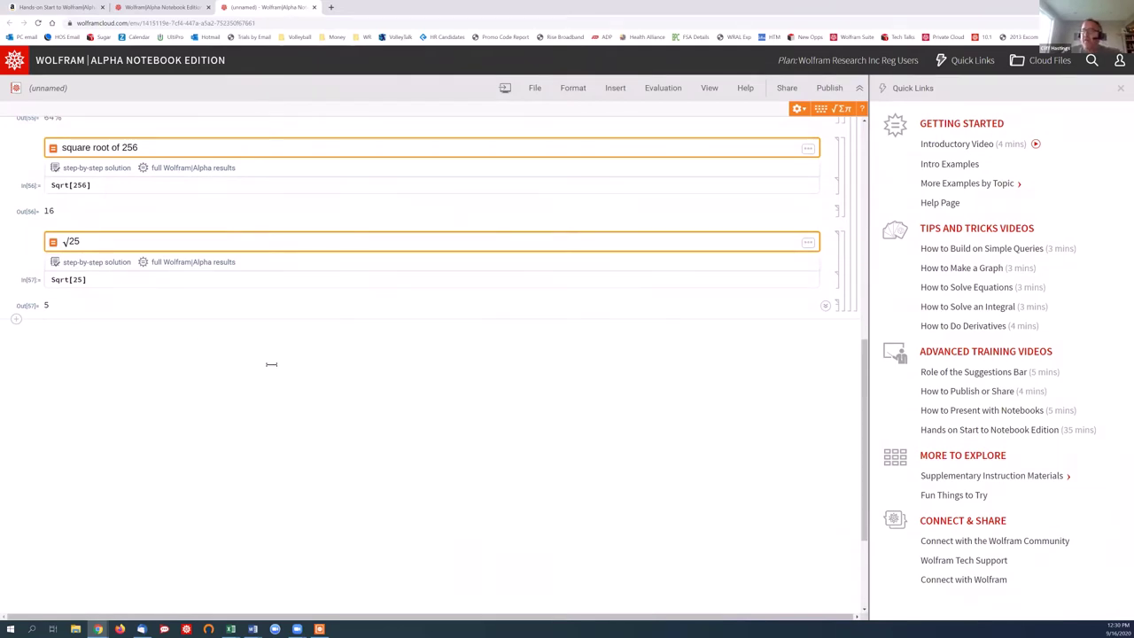
pyautogui.write('is prim')
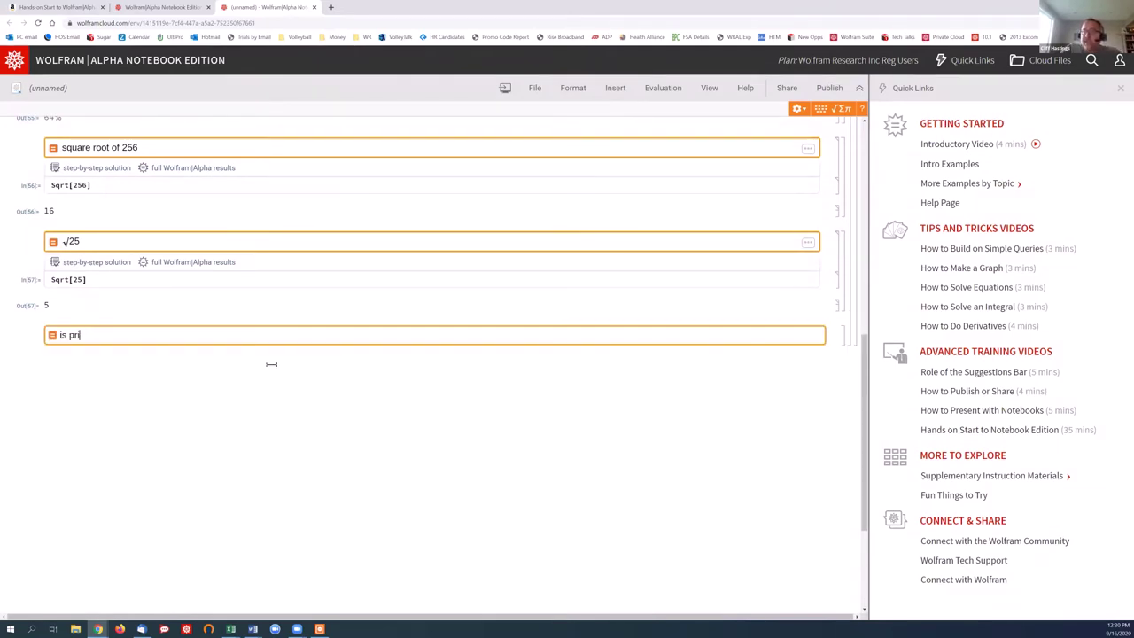
pyautogui.press('BackSpace')
pyautogui.press('BackSpace')
pyautogui.write('555 a prime number')
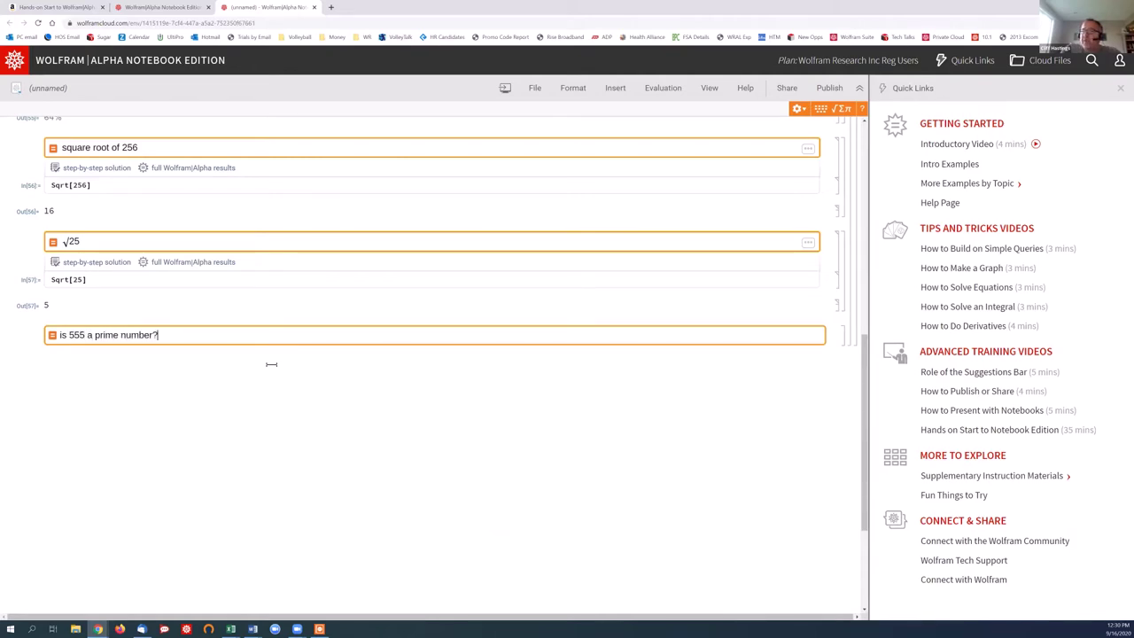
pyautogui.write('?')
pyautogui.hotkey('shift', 'Return')
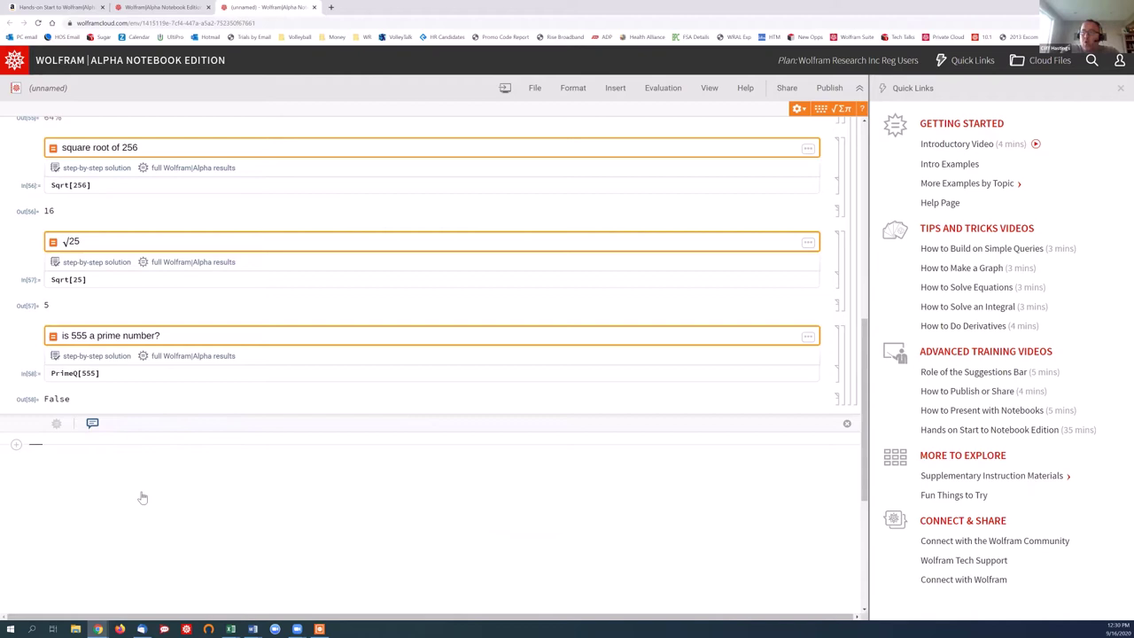
pyautogui.write('3rd')
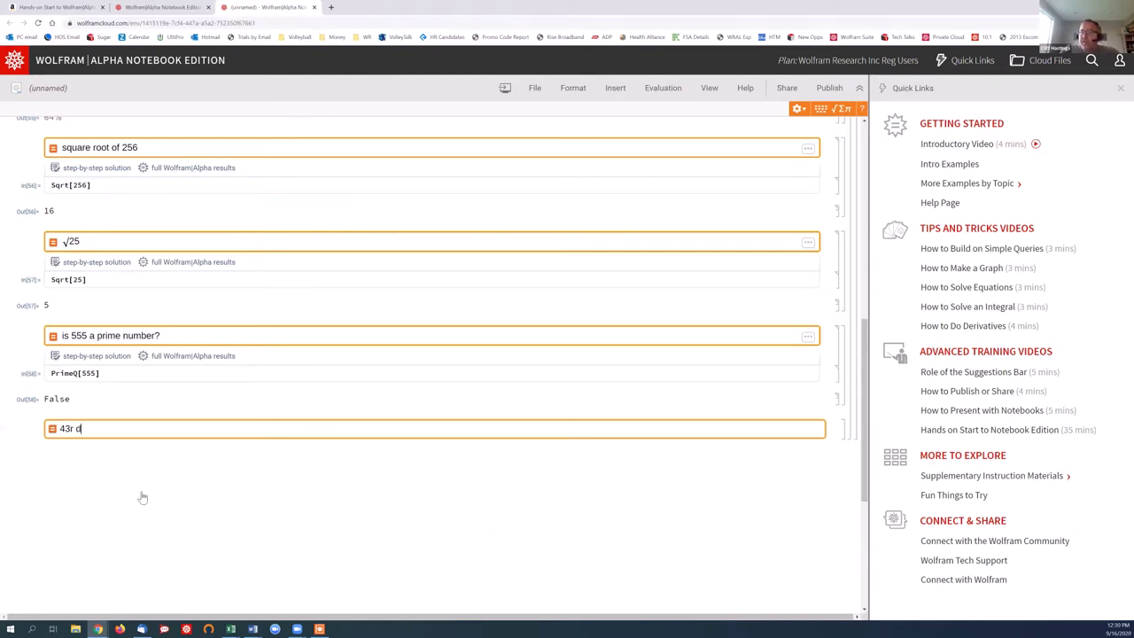
pyautogui.write('3rd prime number')
pyautogui.press('Return')
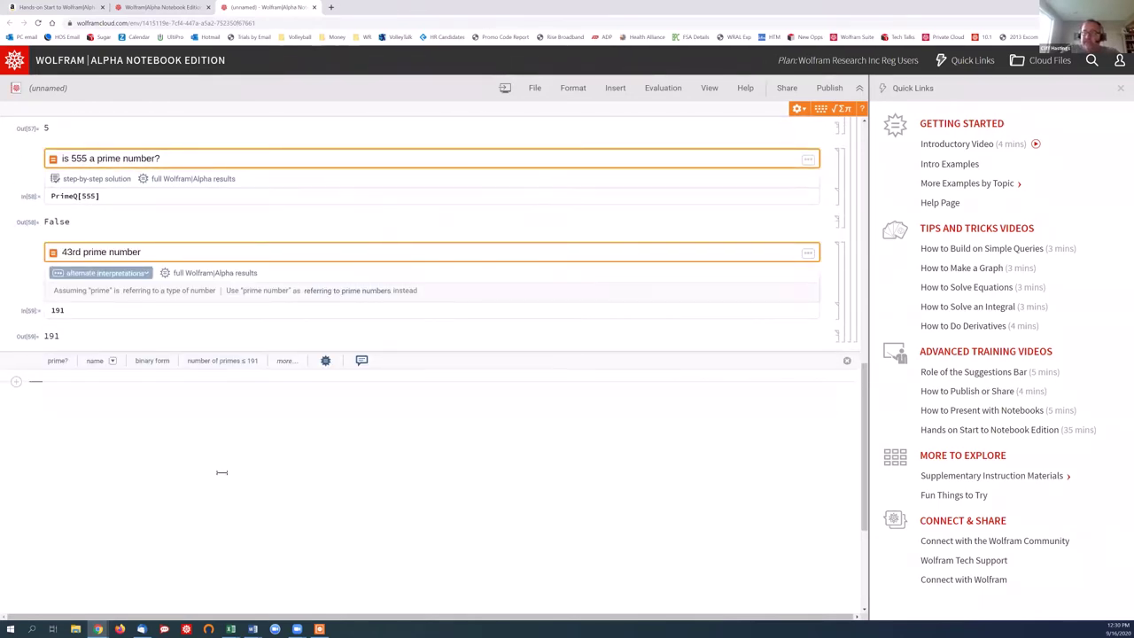
# - List the first 50 prime numbers, 2 through 229
pyautogui.write('list o')
pyautogui.write('f th')
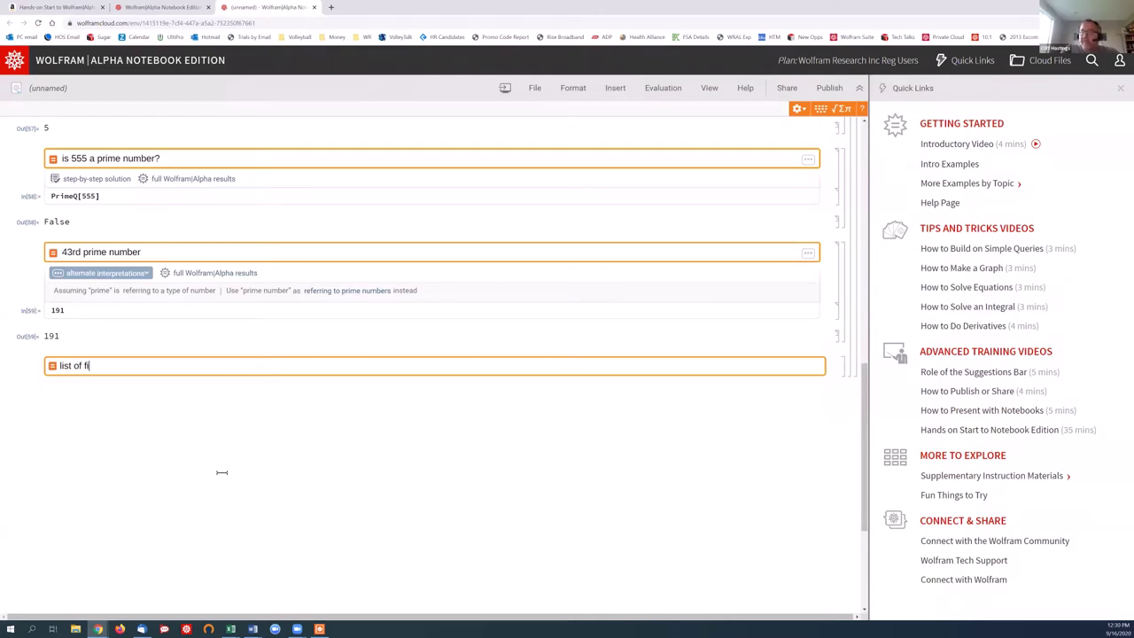
pyautogui.write('e first 50 prime numbers')
pyautogui.press('Return')
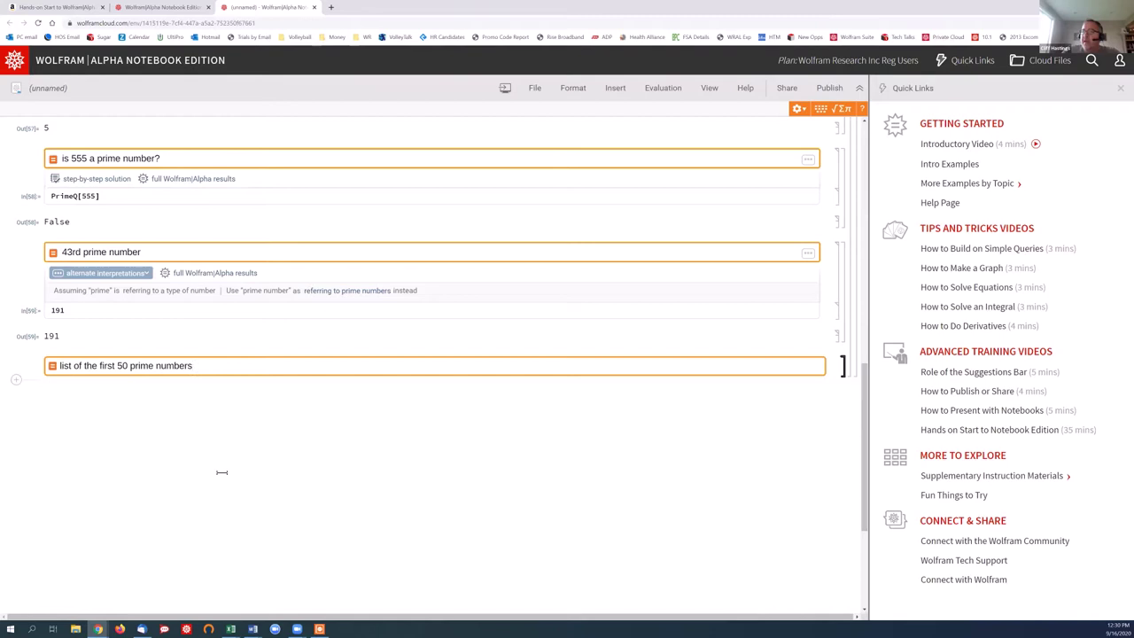
pyautogui.scroll(-3, 223, 461)
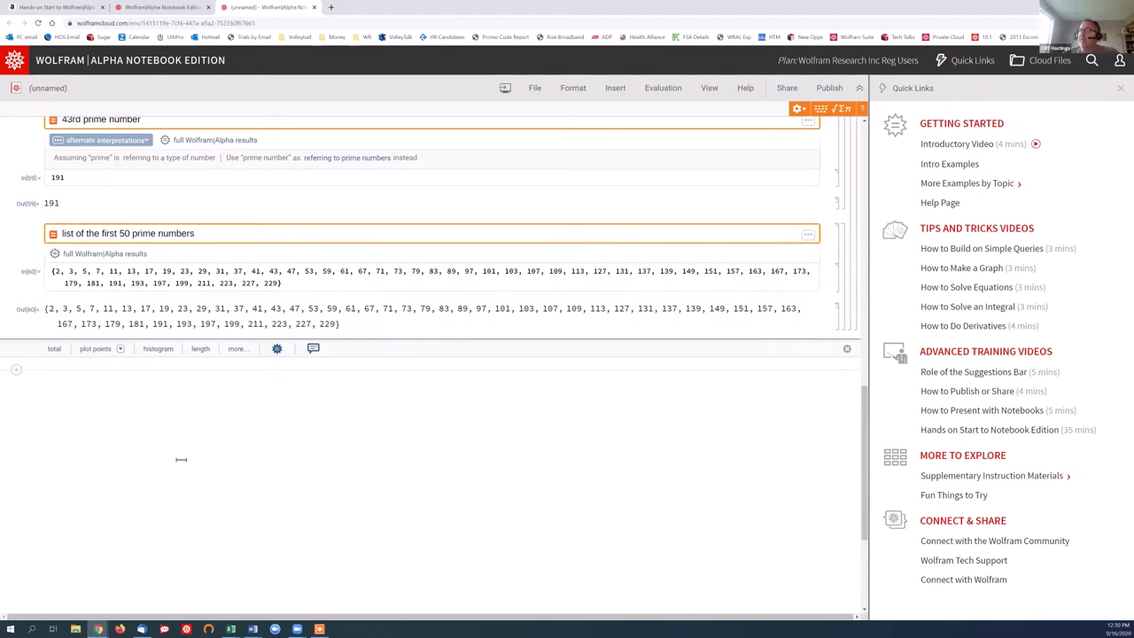
pyautogui.scroll(-1, 182, 459)
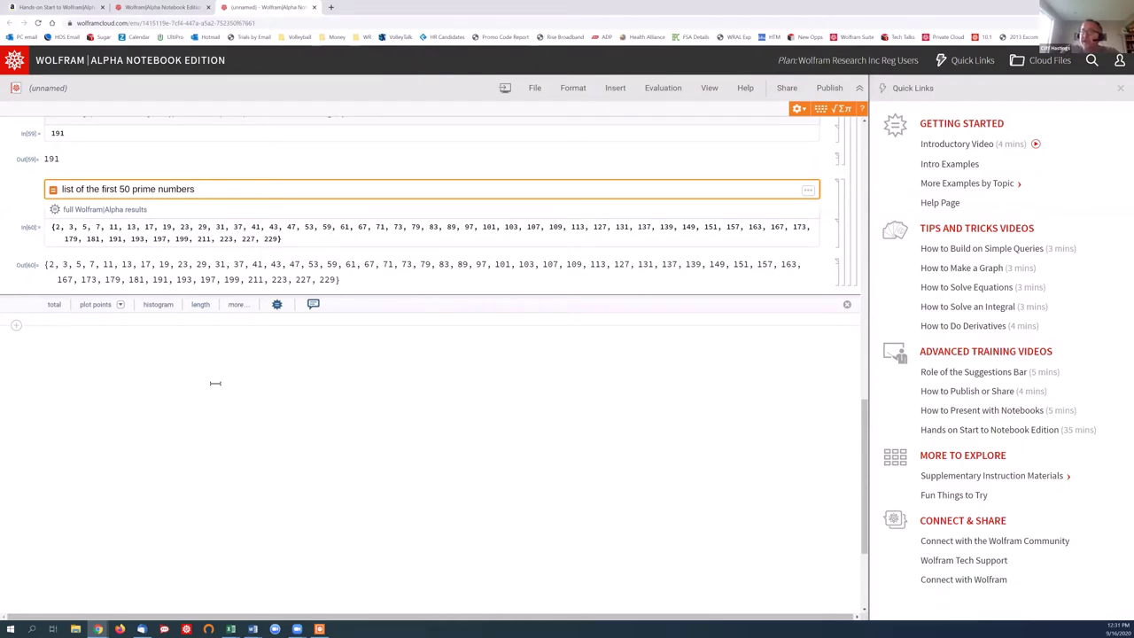
# - Sum the 50-prime list with 'Total that', giving 5117, and expand the query
pyautogui.write('Total ')
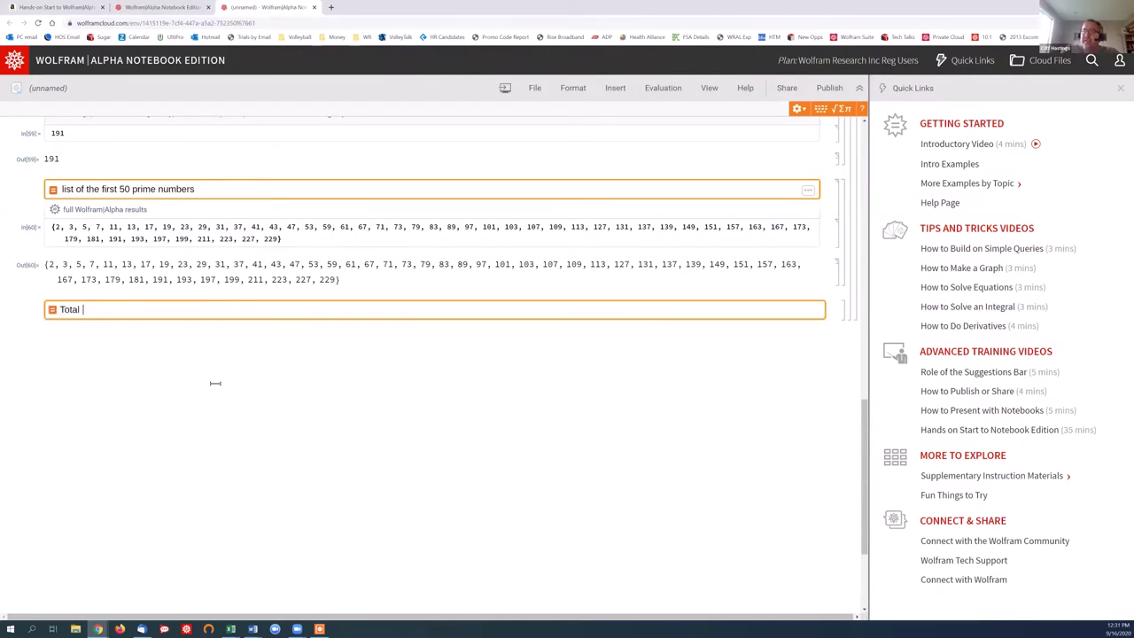
pyautogui.write('that')
pyautogui.press('Return')
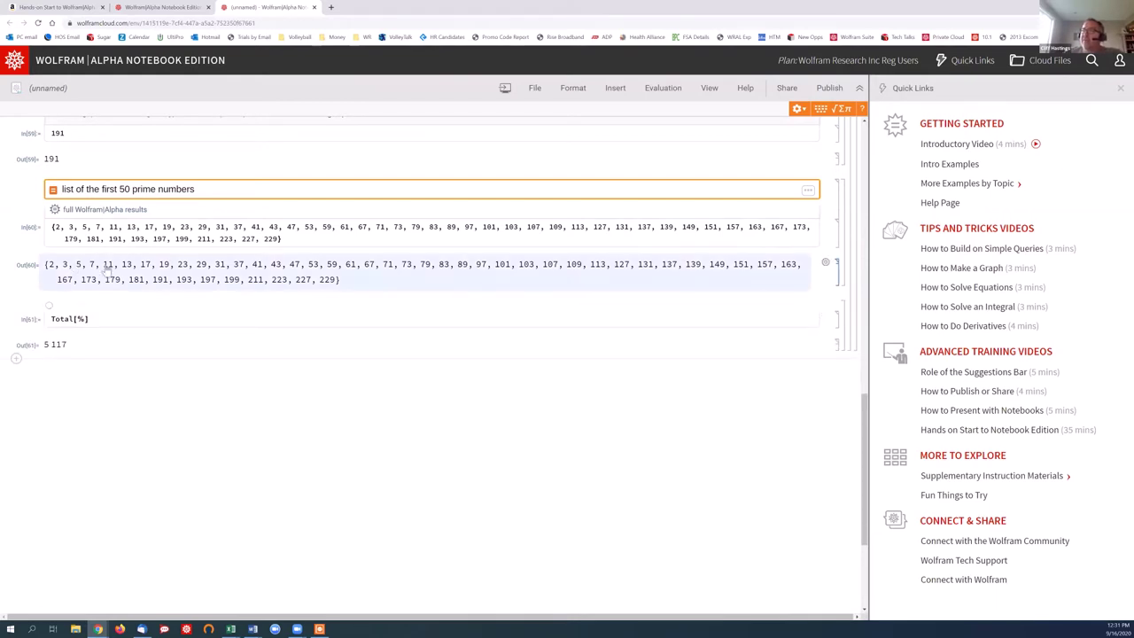
pyautogui.click(61, 312)
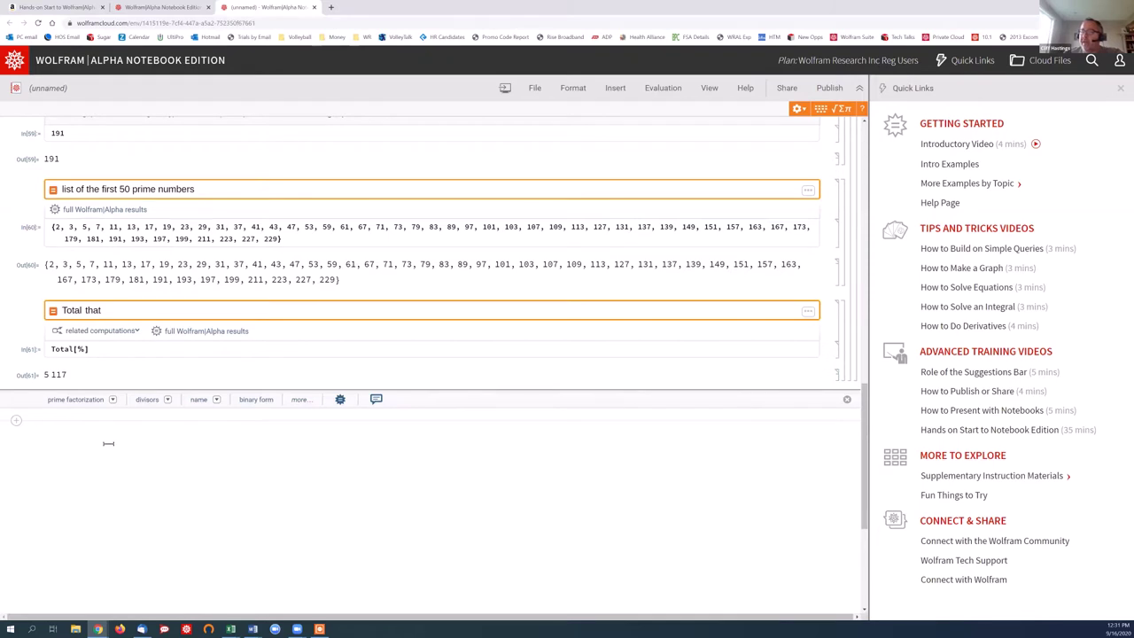
pyautogui.scroll(-1, 108, 444)
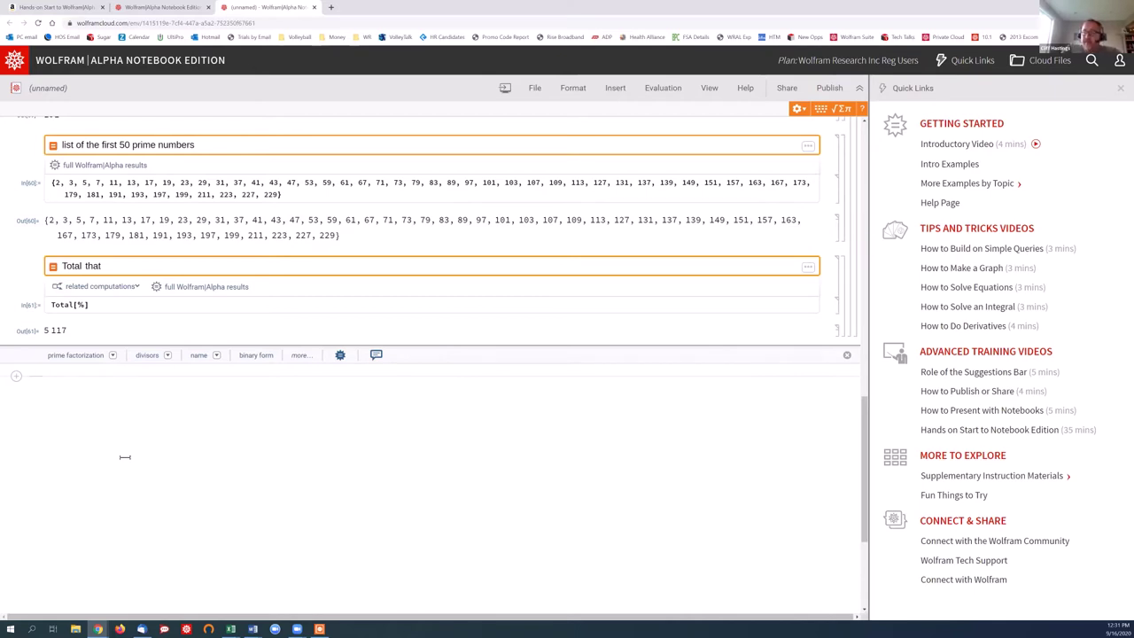
# - Evaluate 'ABSOLUTE VALUE OF -5' (5) and |-5|+5 (10)
pyautogui.write('ABSO')
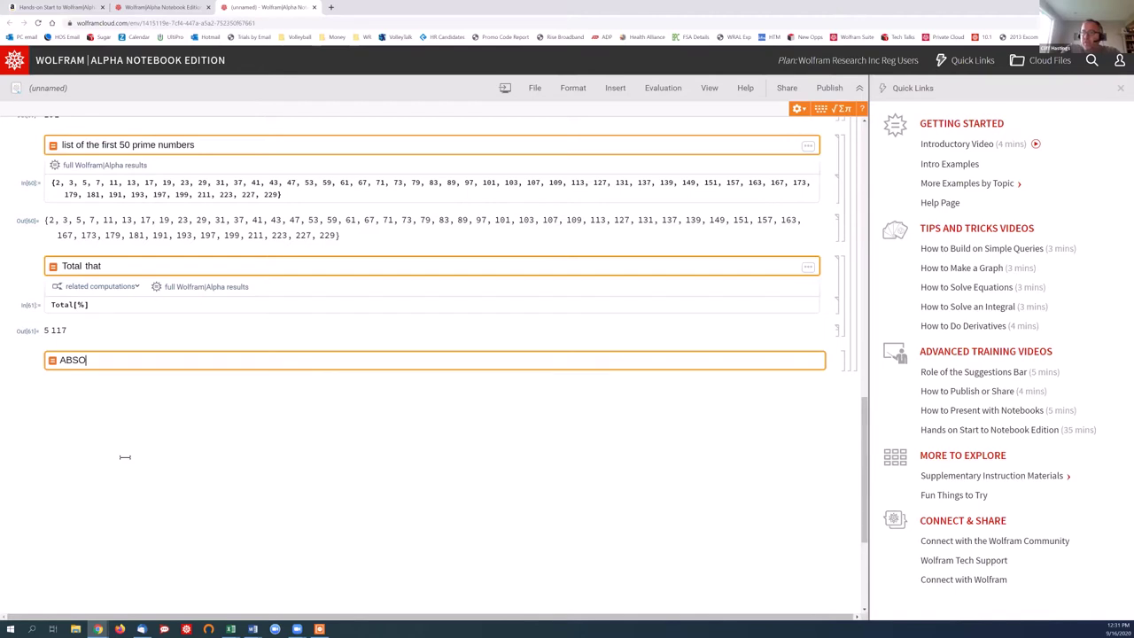
pyautogui.write('LUTE ')
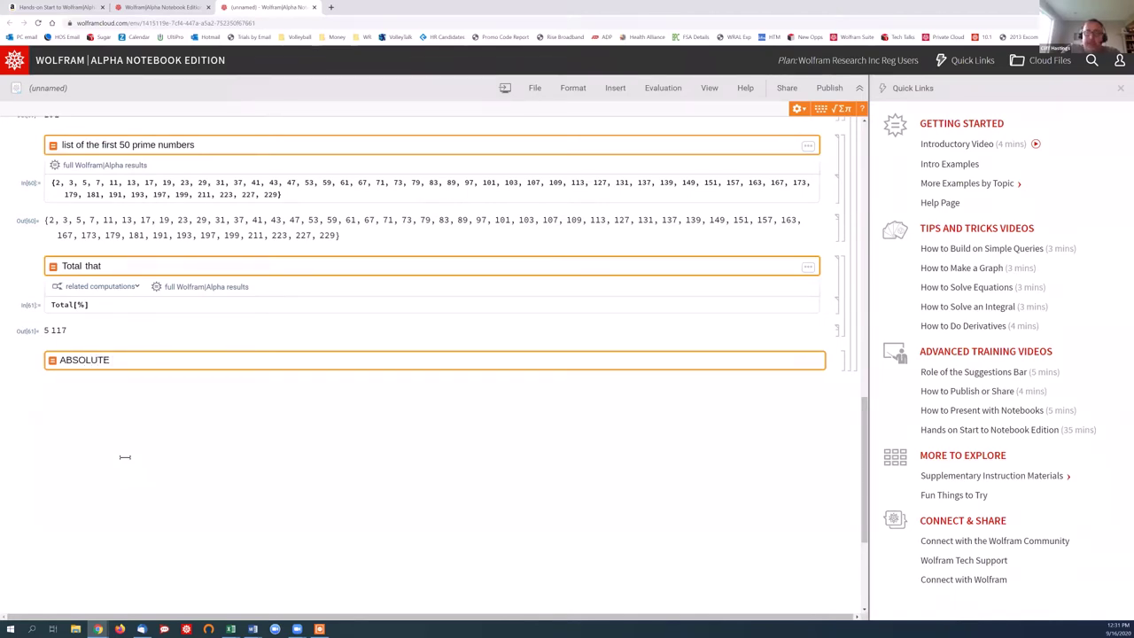
pyautogui.write('VALUE OF -5')
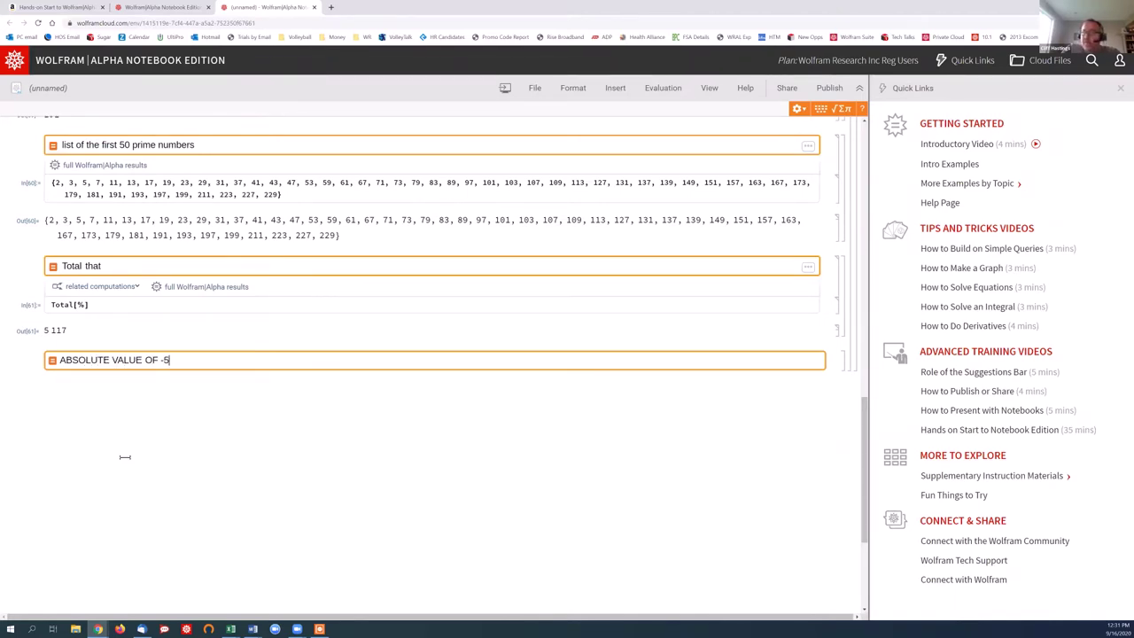
pyautogui.hotkey('shift', 'Return')
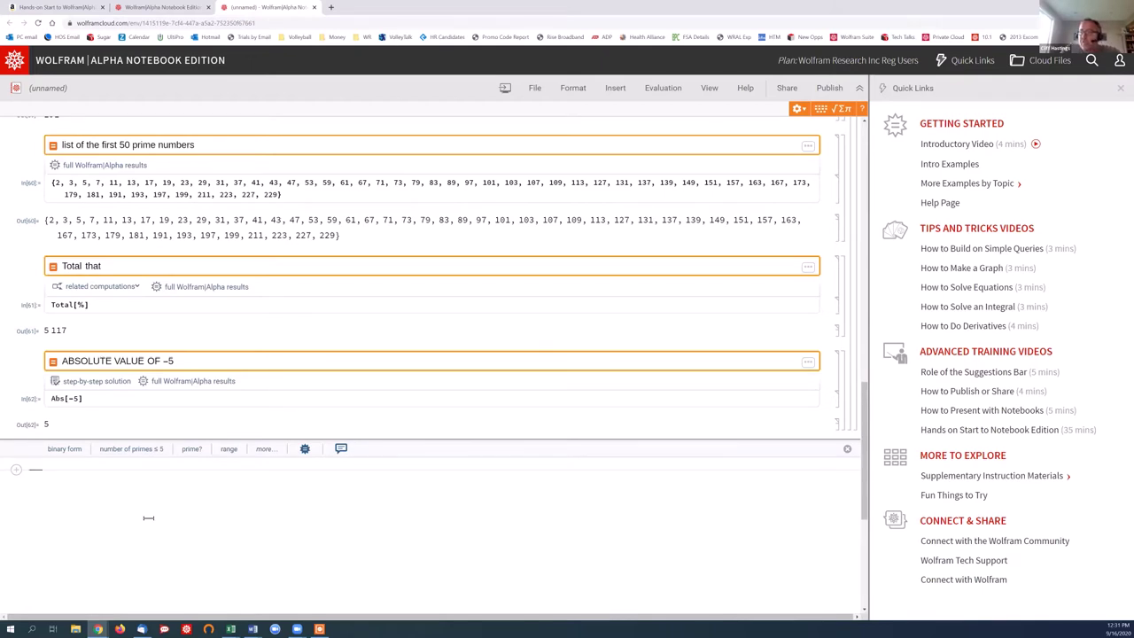
pyautogui.press('=')
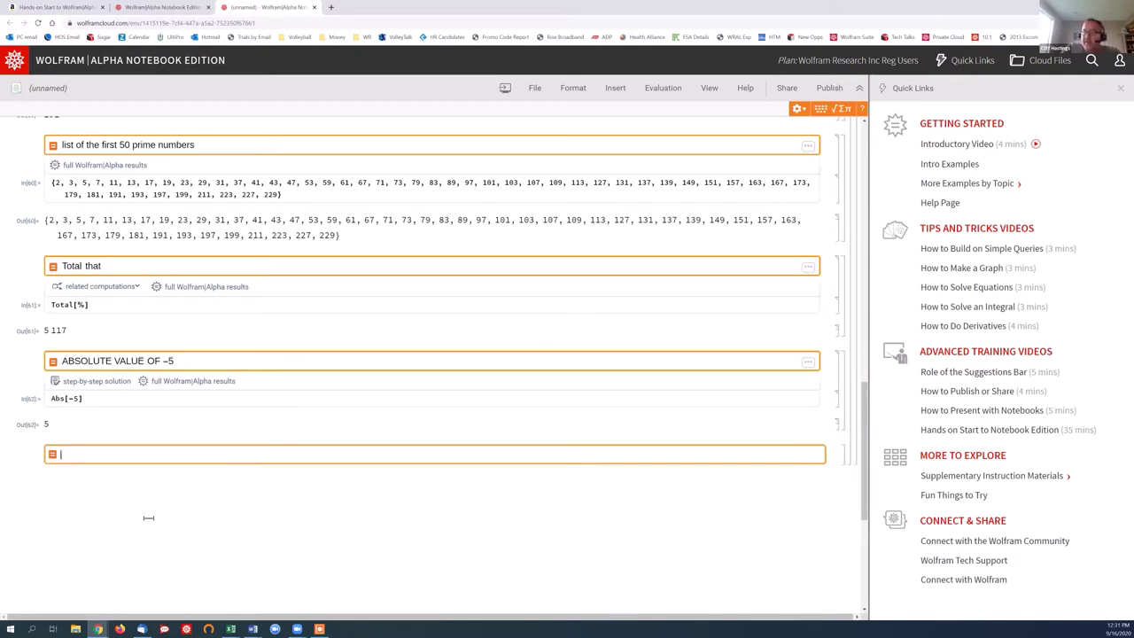
pyautogui.write('I')
pyautogui.write('-5')
pyautogui.write('|')
pyautogui.write('+5')
pyautogui.press('Return')
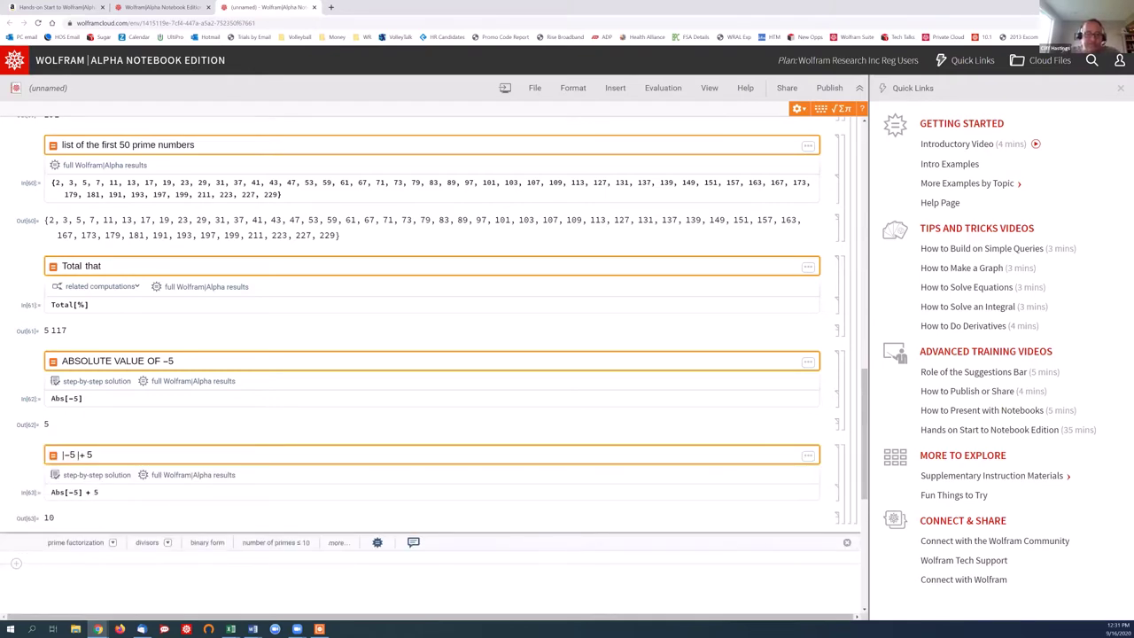
pyautogui.scroll(-3, 187, 546)
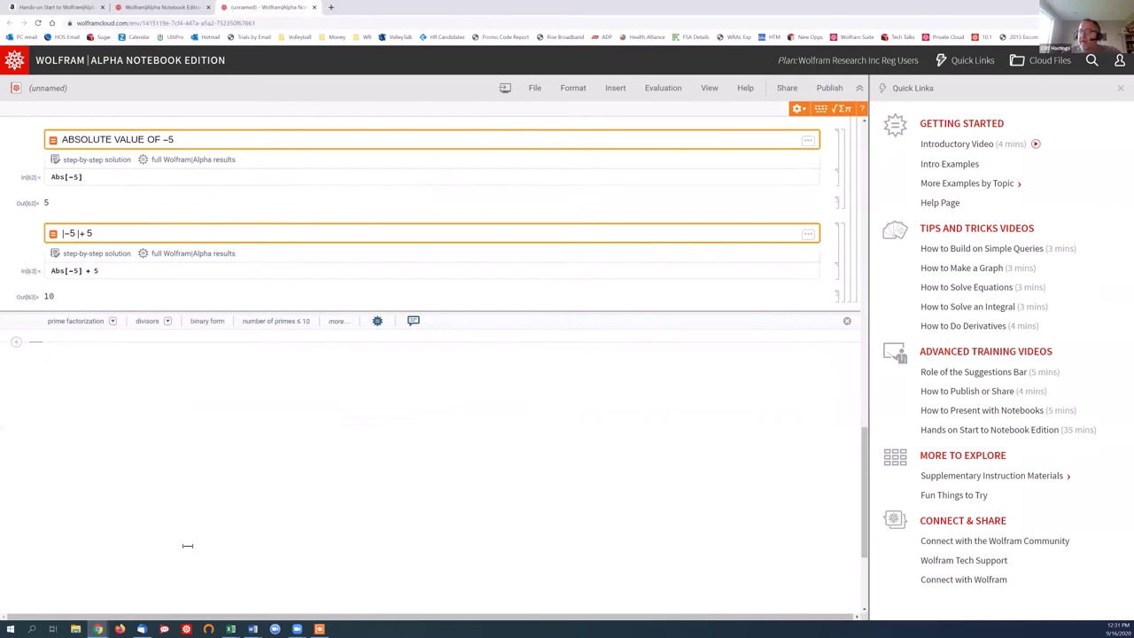
# - Add a new section heading titled 'Variables'
pyautogui.click(14, 349)
pyautogui.write('s')
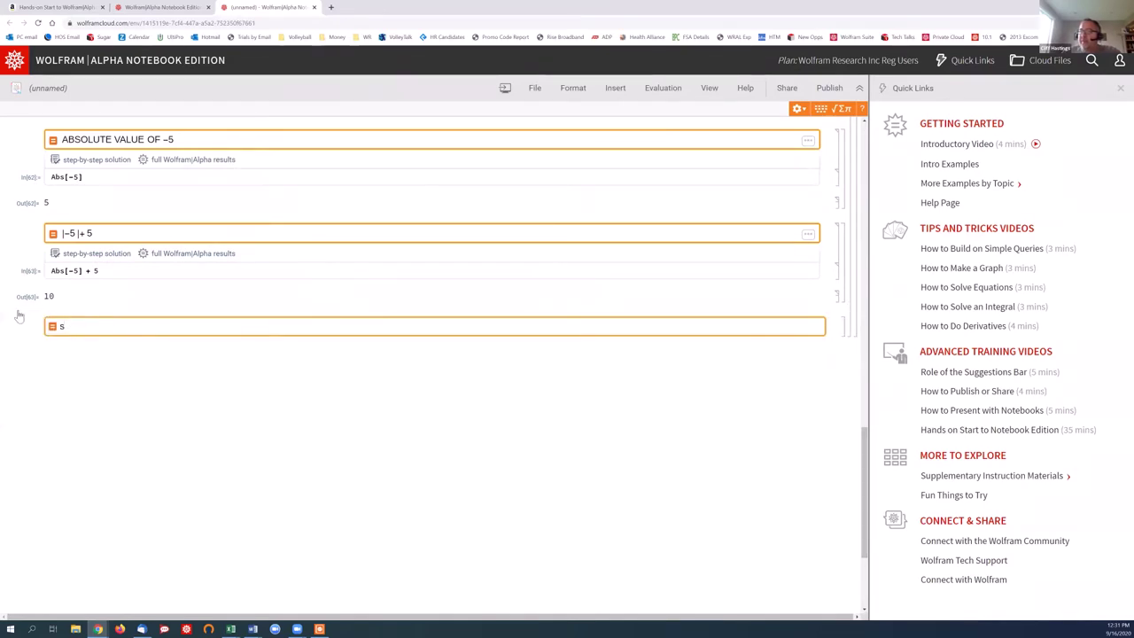
pyautogui.click(19, 317)
pyautogui.click(80, 422)
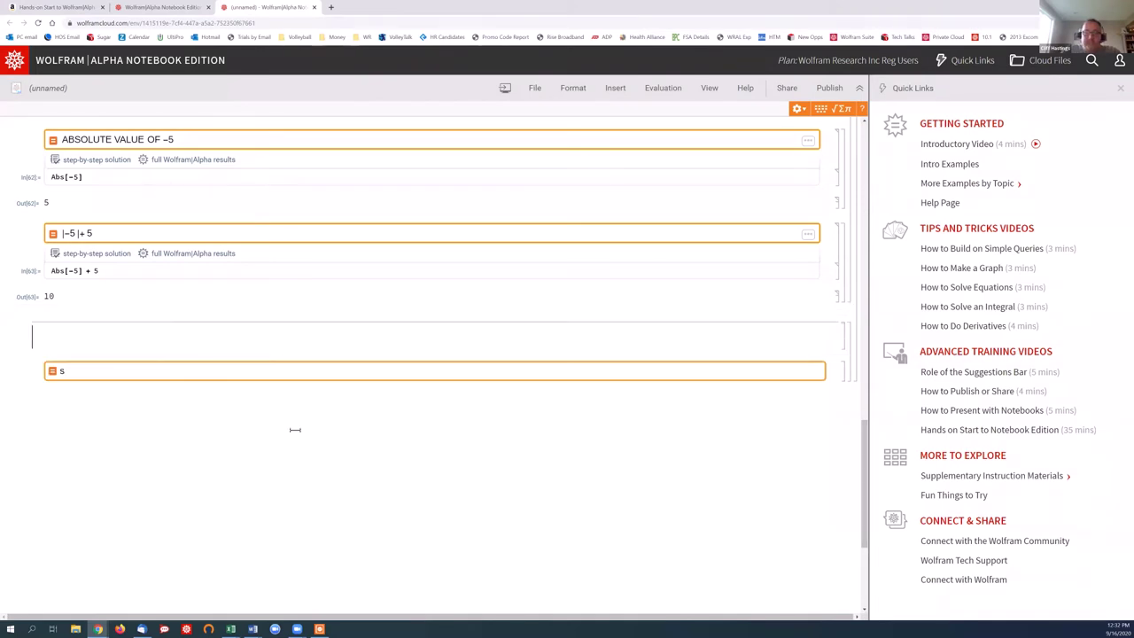
pyautogui.write('Va')
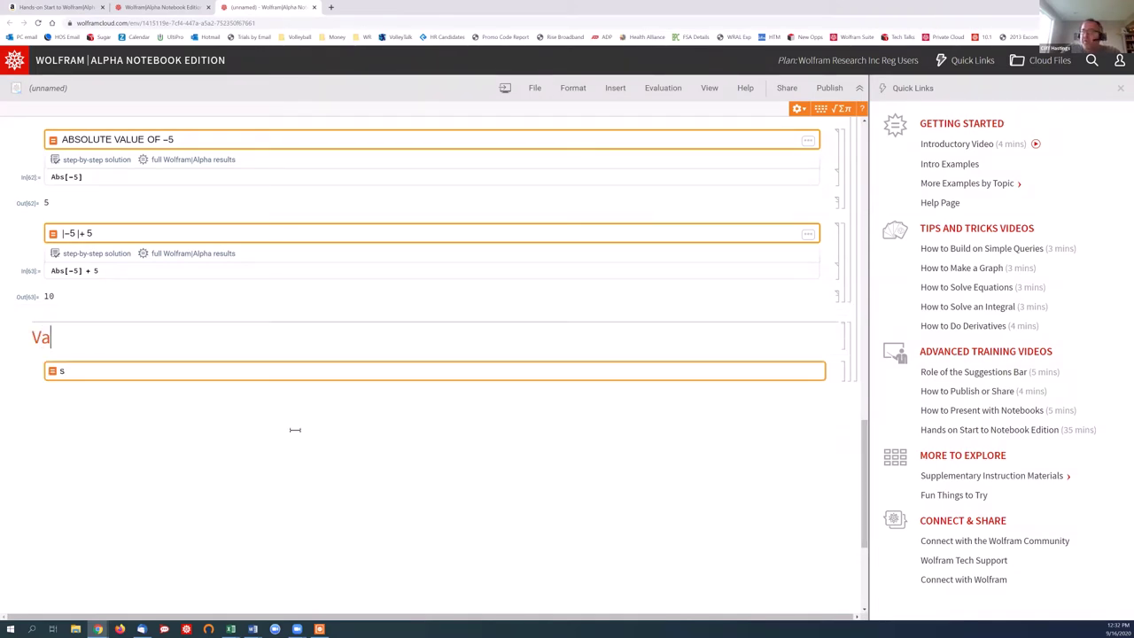
pyautogui.write('riables')
pyautogui.press('Down')
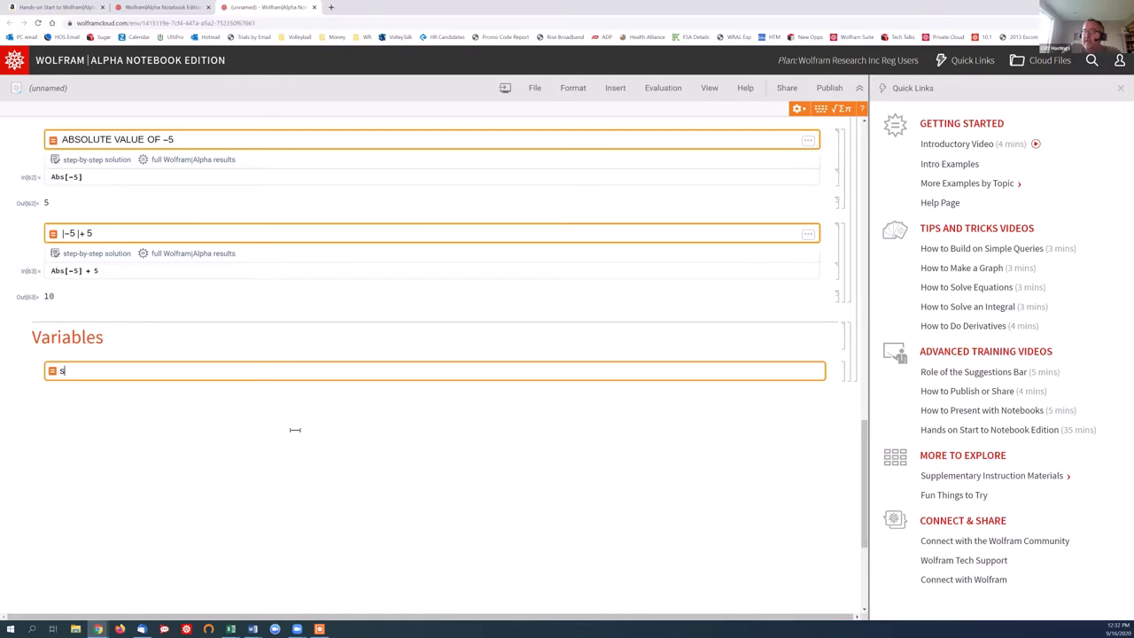
# - Set a=3, evaluate 3a+5 (14) and a-4 (-1), then clear a
pyautogui.write('a=4, ')
pyautogui.write('=3')
pyautogui.write(', 3z')
pyautogui.write('+5')
pyautogui.hotkey('shift', 'Return')
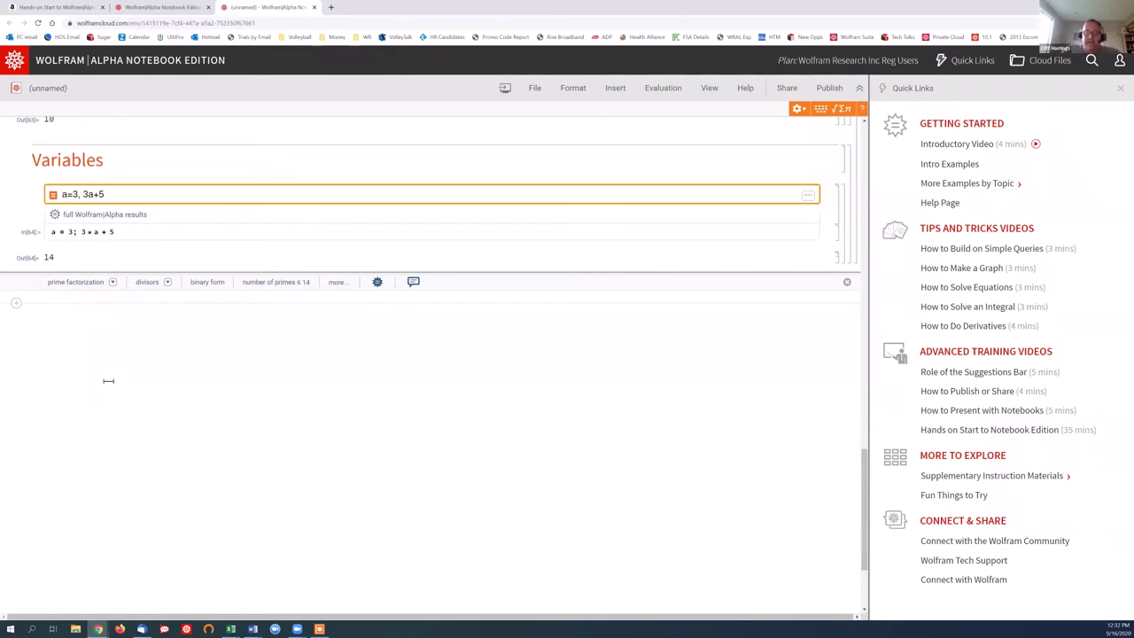
pyautogui.write('a')
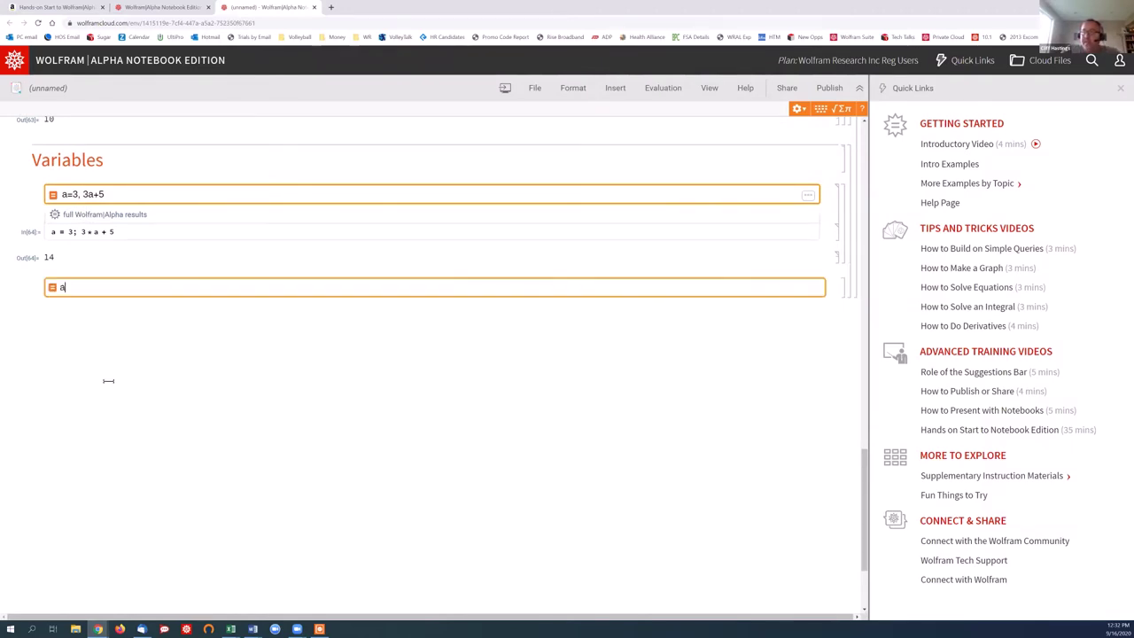
pyautogui.write('-4')
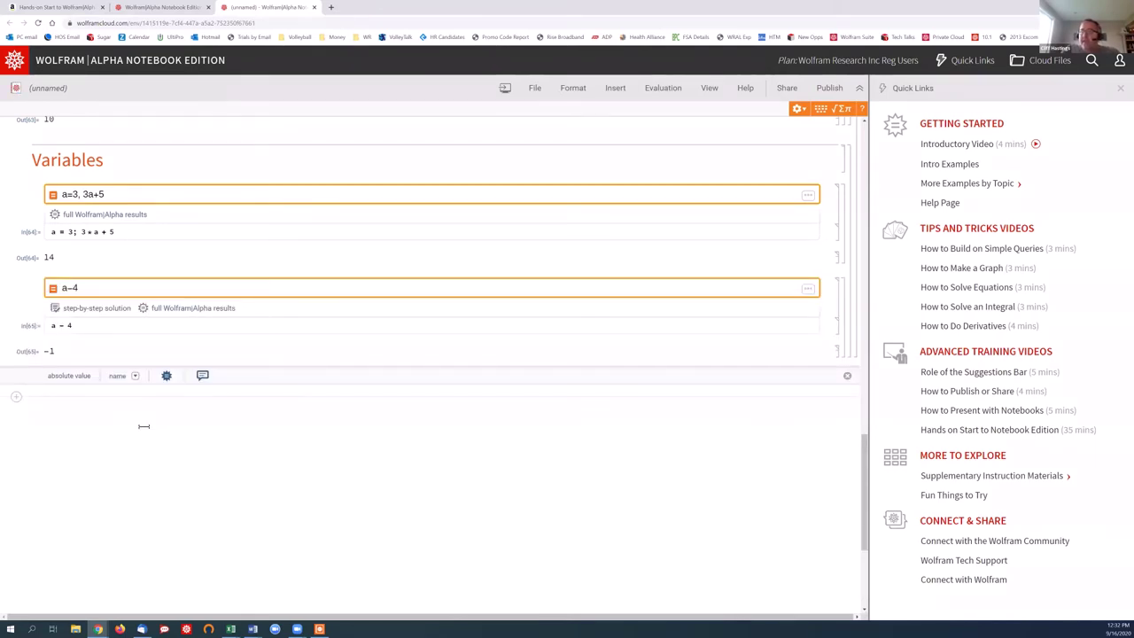
pyautogui.write('clear a')
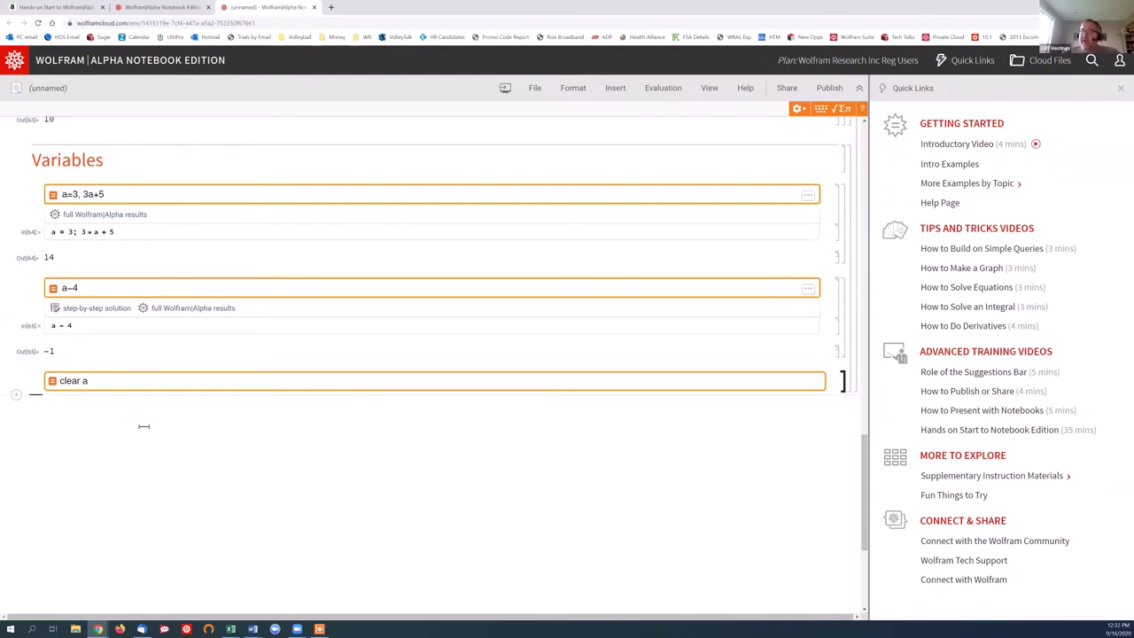
pyautogui.press('Return')
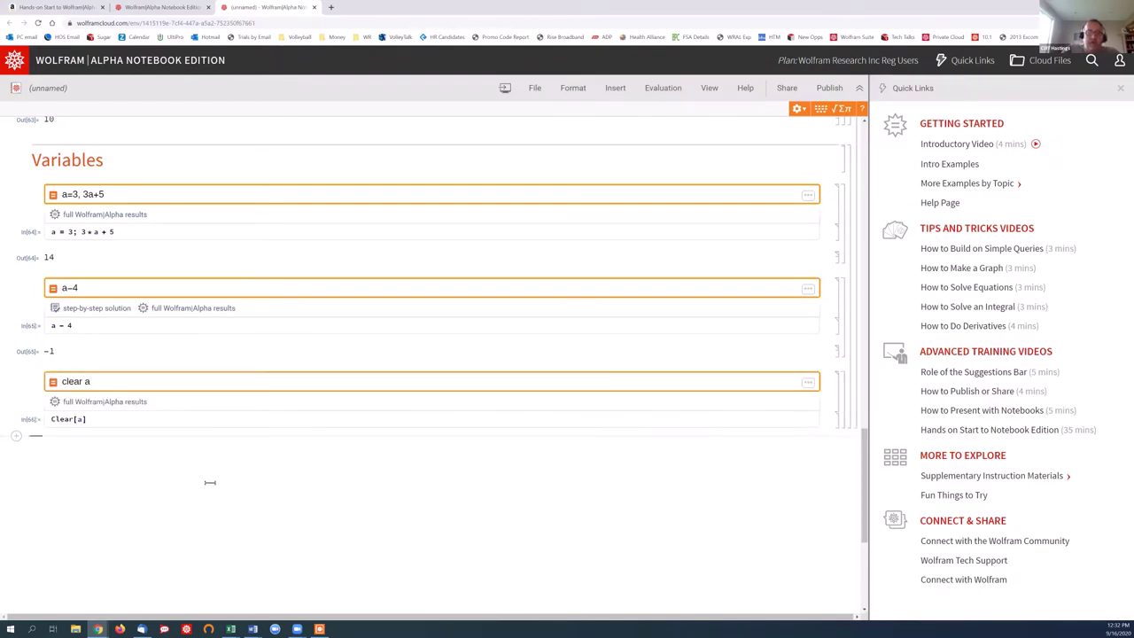
# - Get the quadratic formula for a*x^2+b*x+c=0, then solve 3x+5y=15 with x=3 (y=6/5)
pyautogui.write('solve')
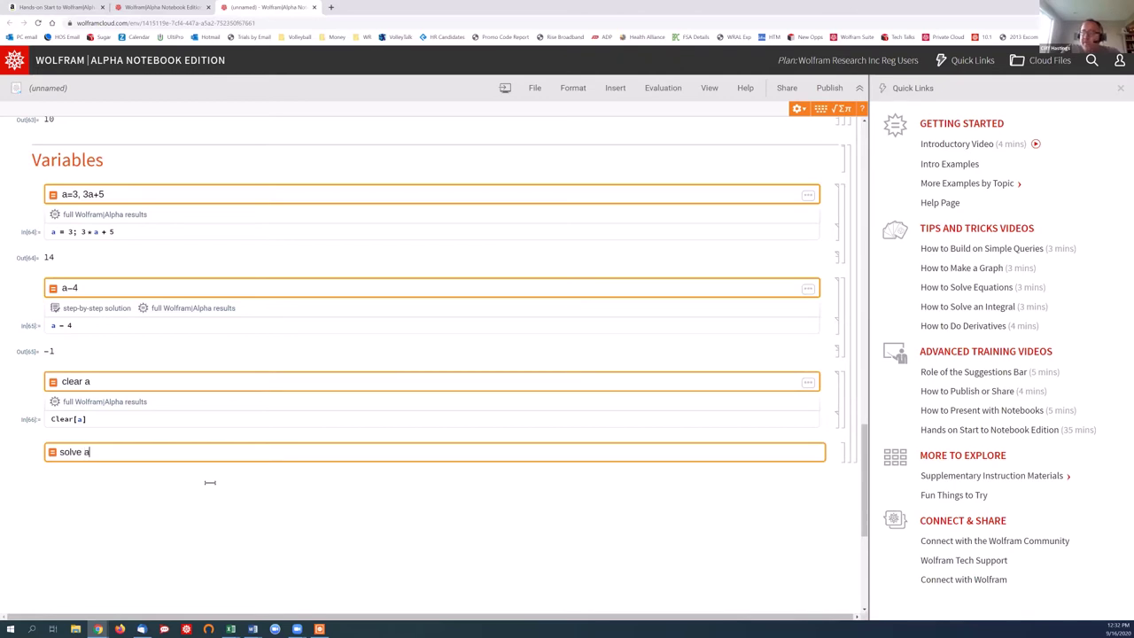
pyautogui.write(' a')
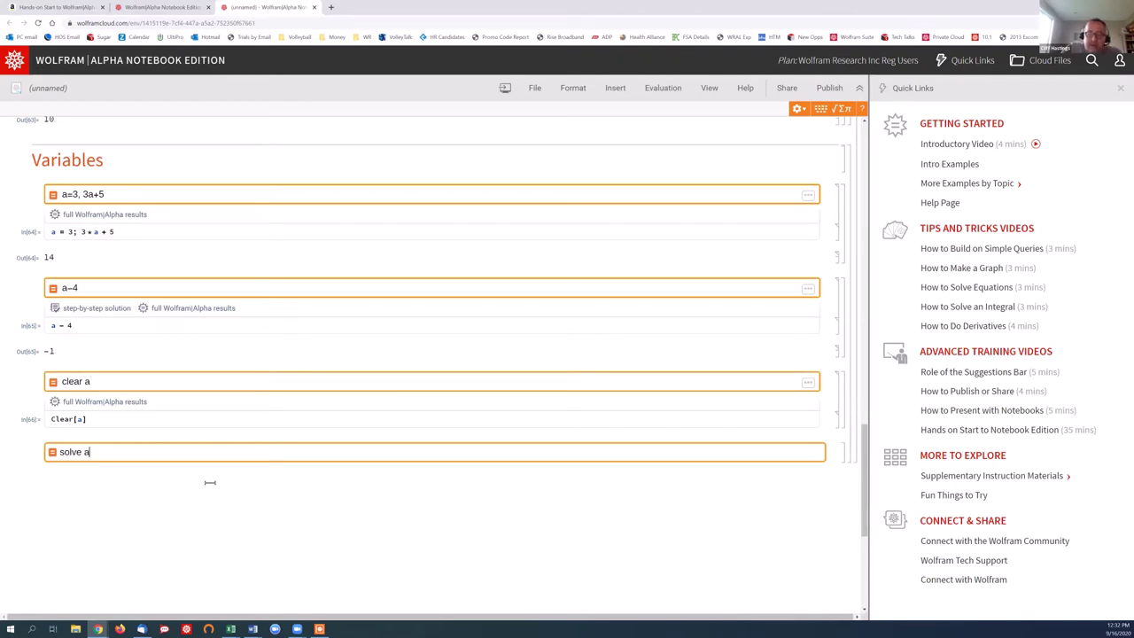
pyautogui.write('*x^2+b')
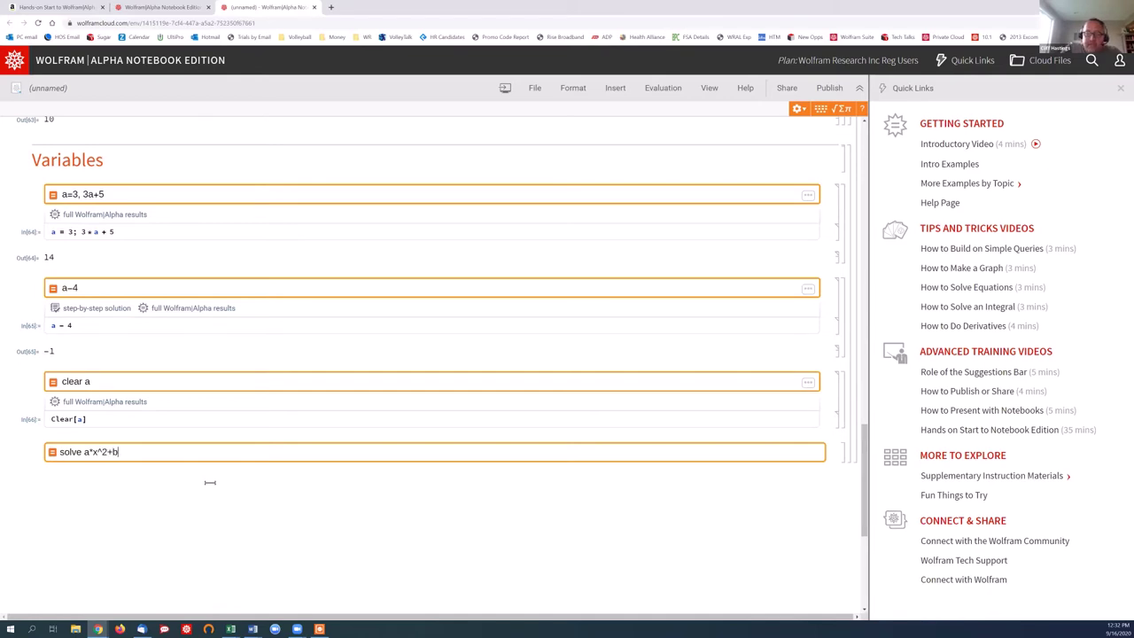
pyautogui.write('*x+')
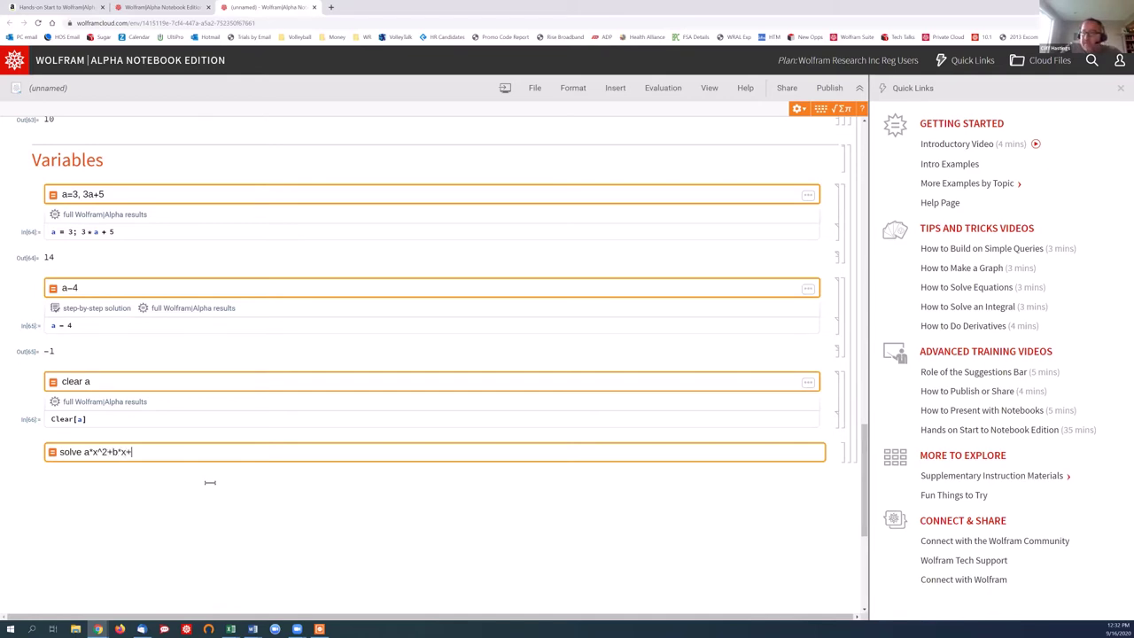
pyautogui.write('c=0 for x')
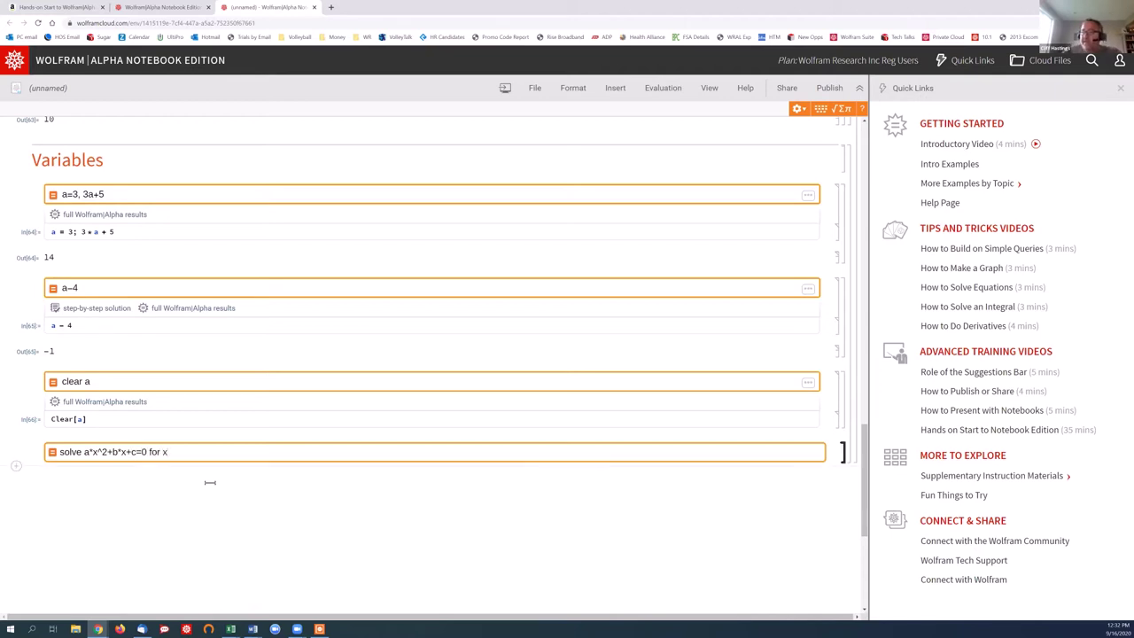
pyautogui.hotkey('shift', 'Return')
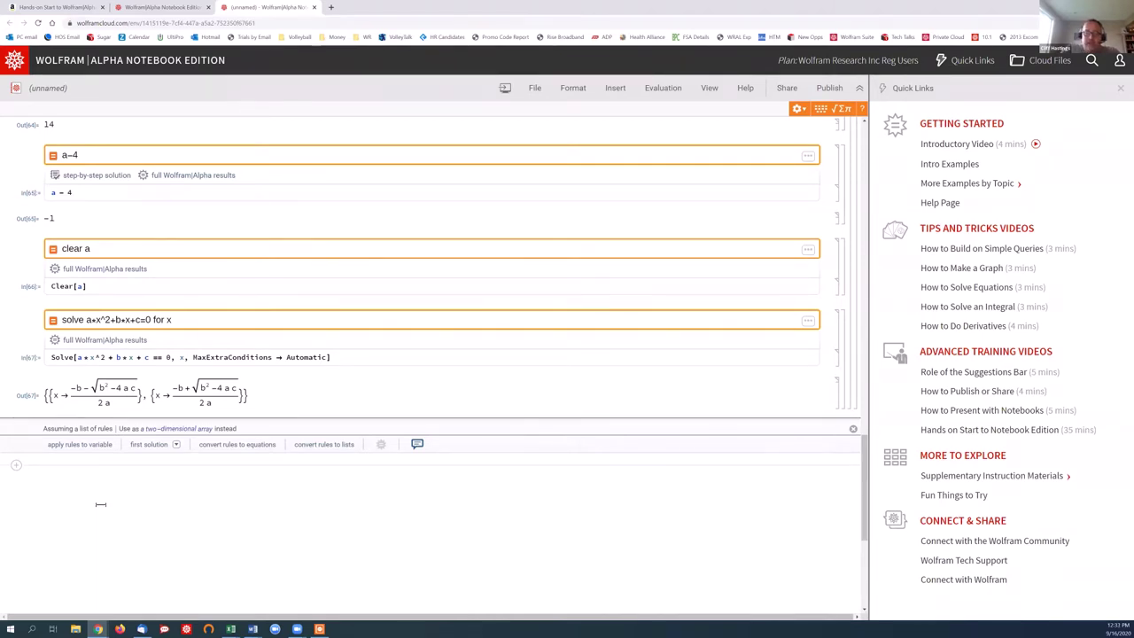
pyautogui.write('=solve')
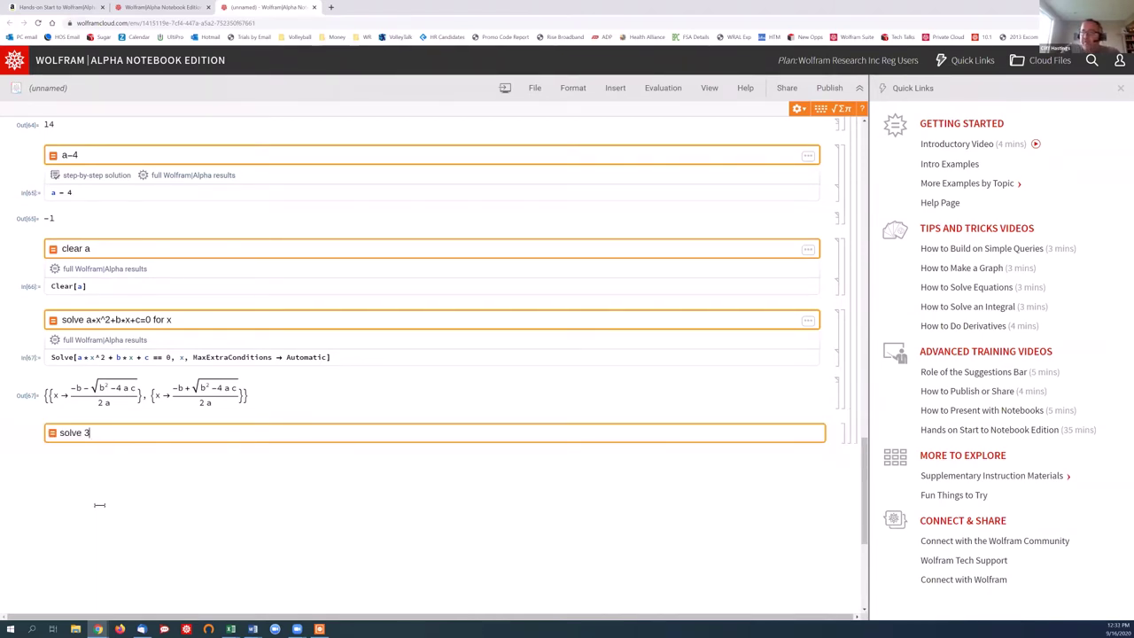
pyautogui.write(' 3x^')
pyautogui.write('+5y')
pyautogui.write('=15 and ')
pyautogui.write('x')
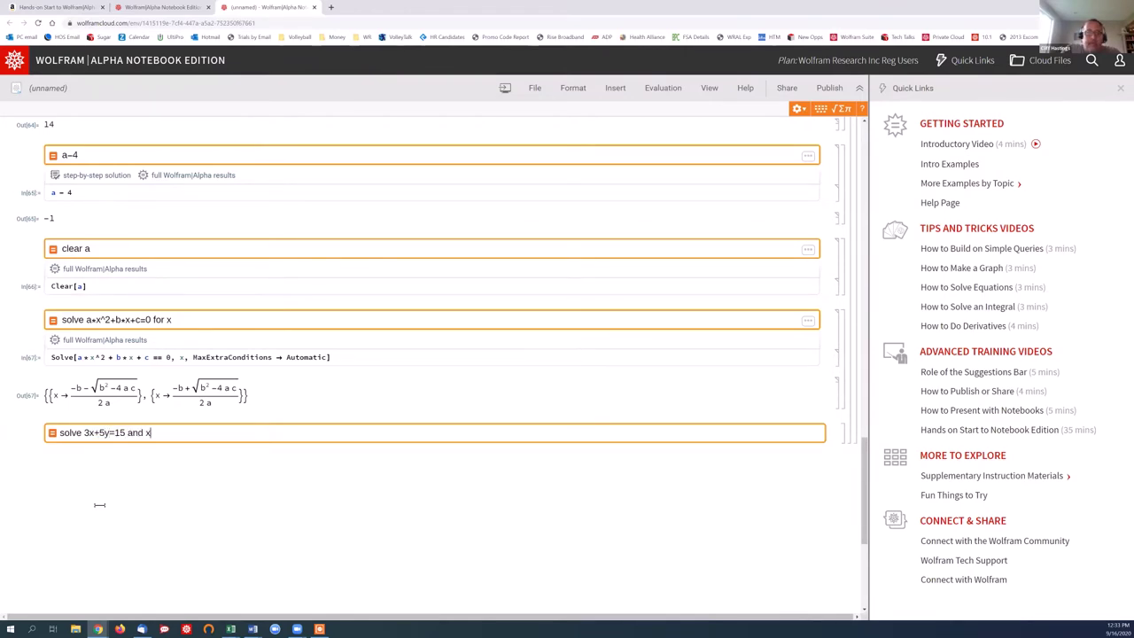
pyautogui.write('=3')
pyautogui.hotkey('shift', 'Return')
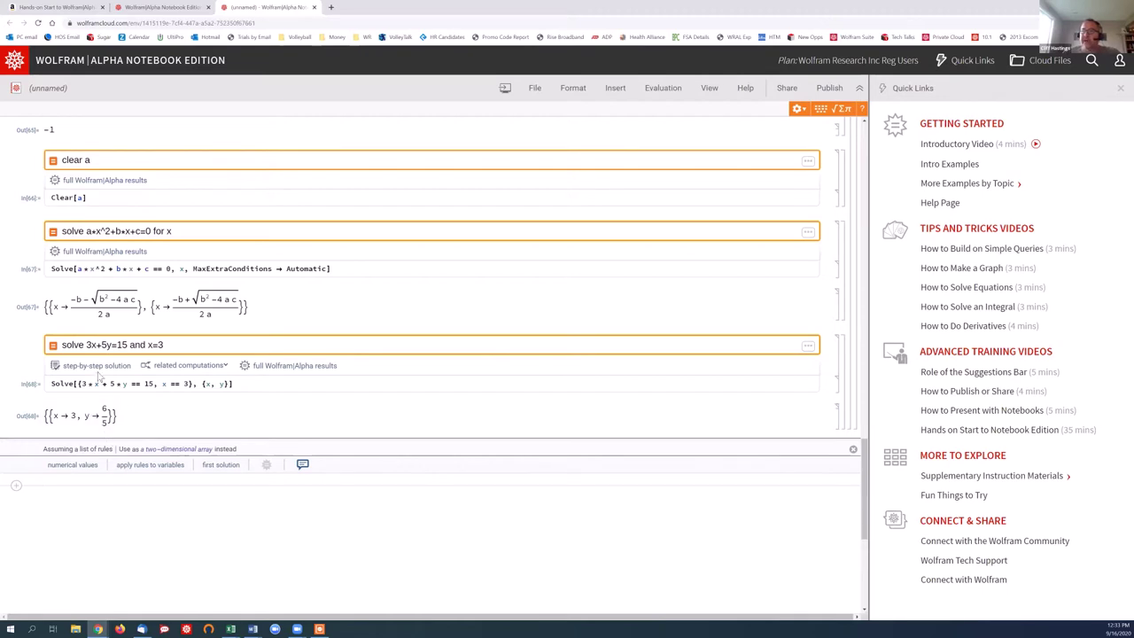
# - Expand the step-by-step solution for 3x+5y=15 with x=3 through Step 6, reaching y = 6/5
pyautogui.click(96, 366)
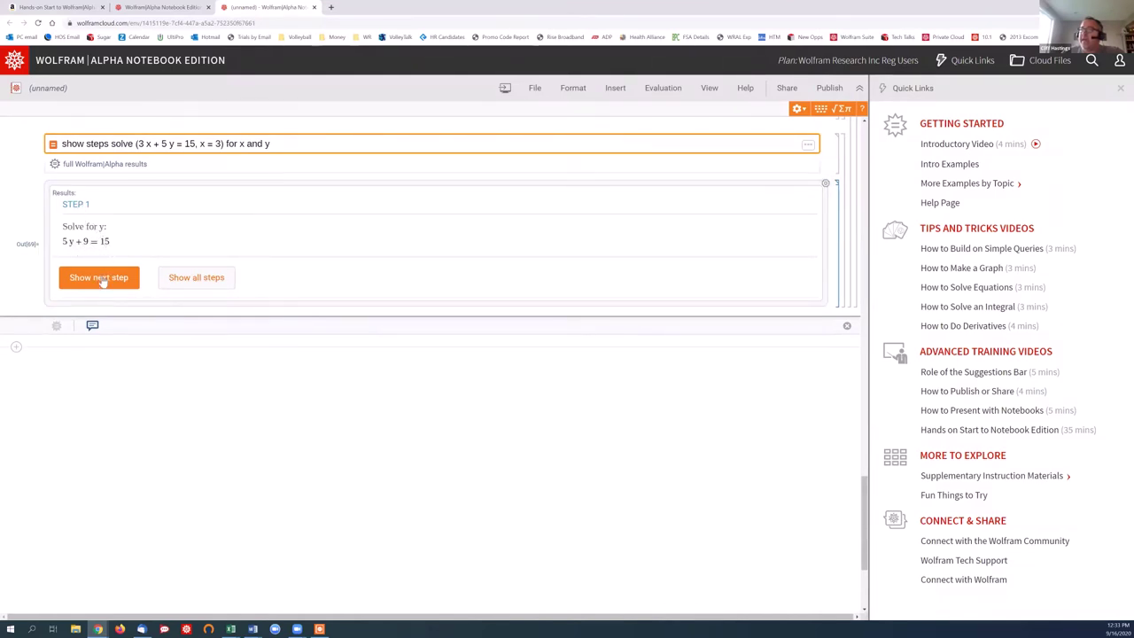
pyautogui.scroll(-1, 215, 410)
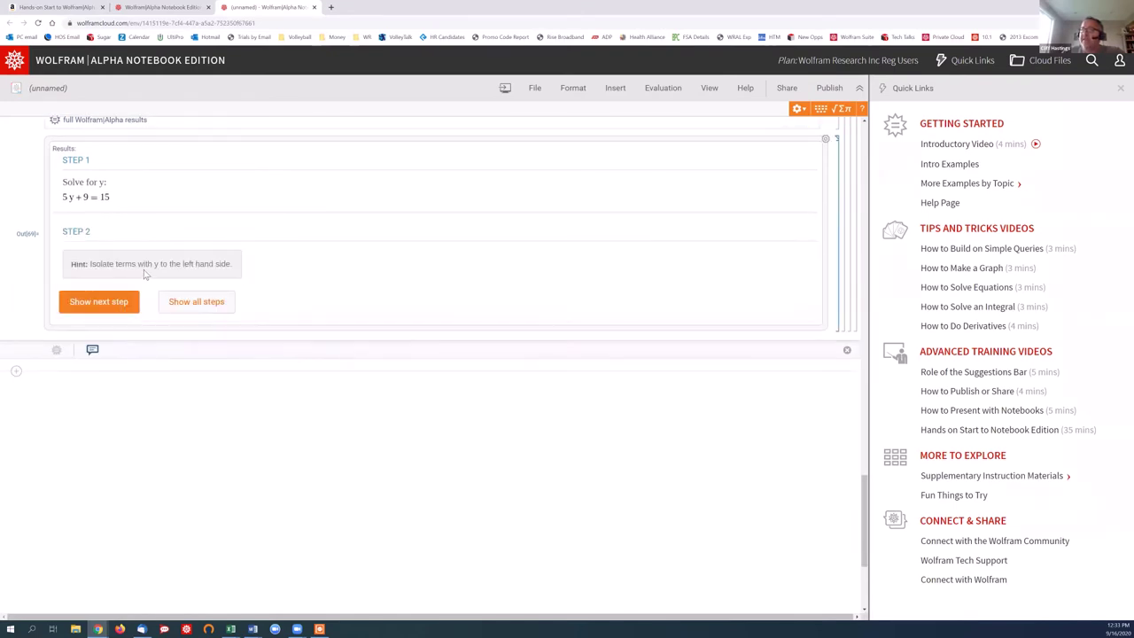
pyautogui.click(102, 302)
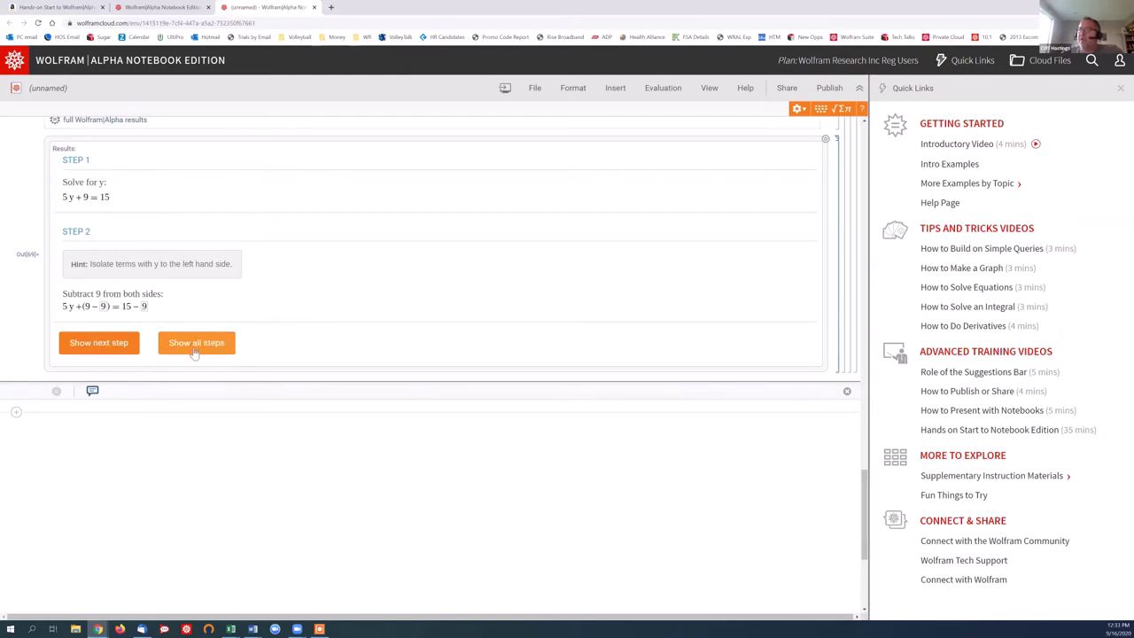
pyautogui.click(137, 434)
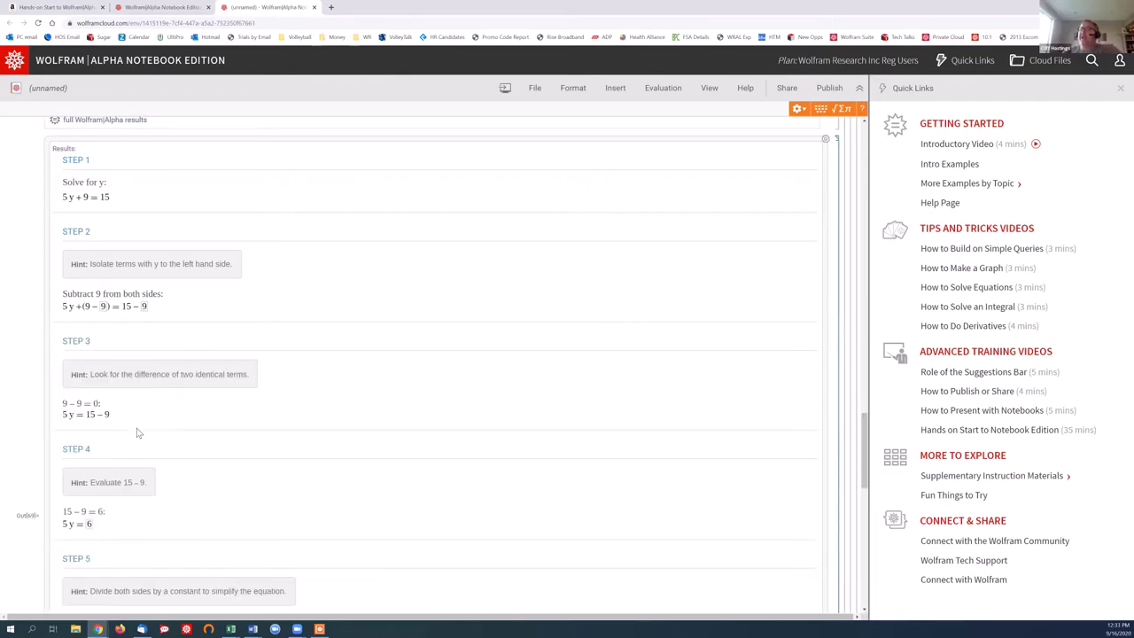
pyautogui.scroll(-3, 164, 403)
pyautogui.scroll(-7, 164, 403)
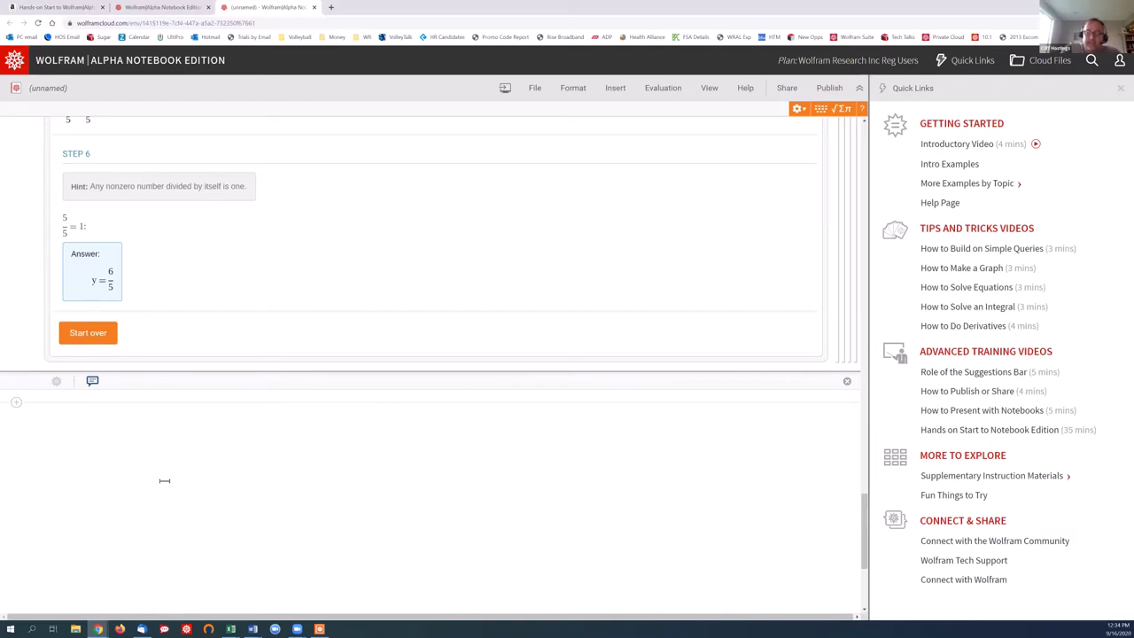
# - Evaluate '-5 and 3 on a number line' to plot both values
pyautogui.write('-5 and 3')
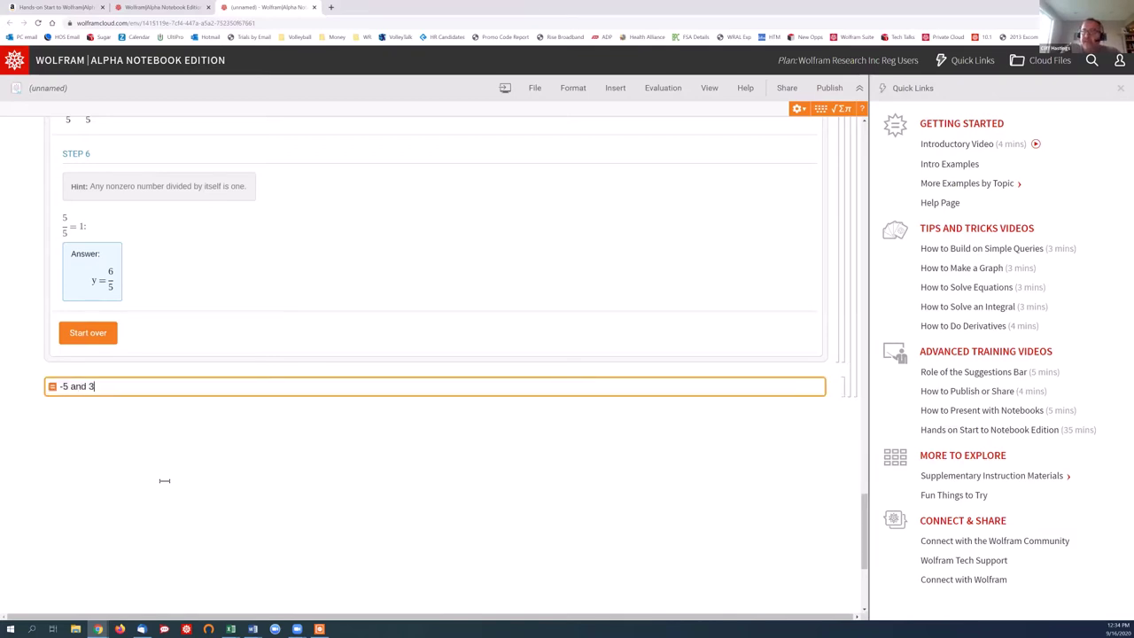
pyautogui.write(' on a jnu')
pyautogui.press('BackSpace')
pyautogui.press('BackSpace')
pyautogui.press('BackSpace')
pyautogui.write('number line')
pyautogui.press('Return')
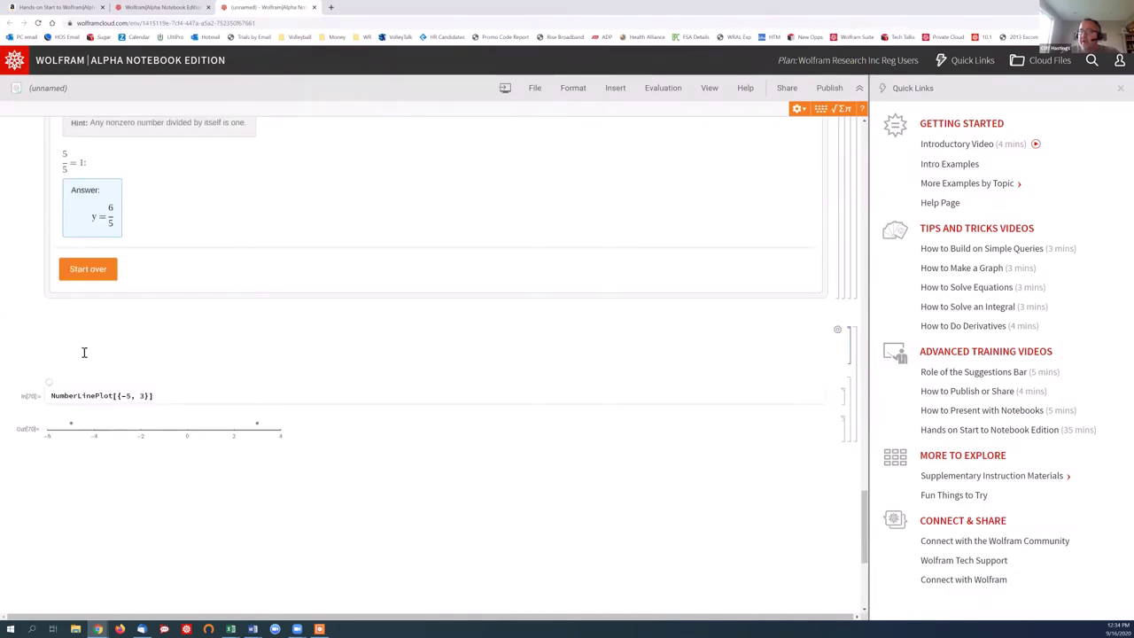
# - Add a 'Graphics' section title and evaluate 'graph of (2,3)' in a new cell
pyautogui.write('Graph')
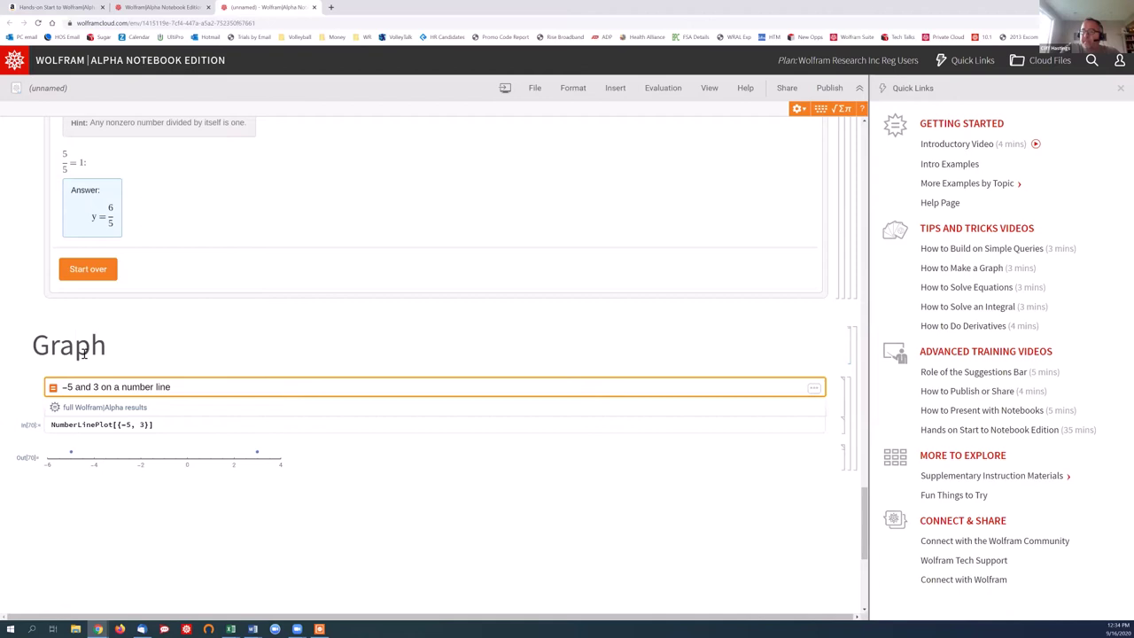
pyautogui.write('ics')
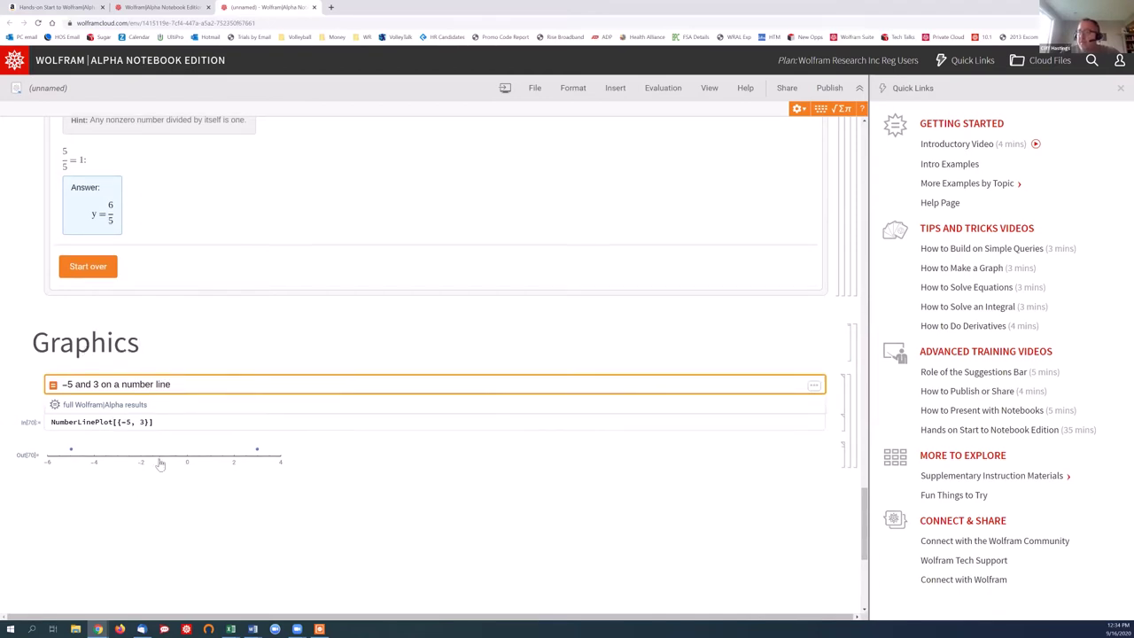
pyautogui.scroll(-3, 142, 470)
pyautogui.scroll(-1, 137, 251)
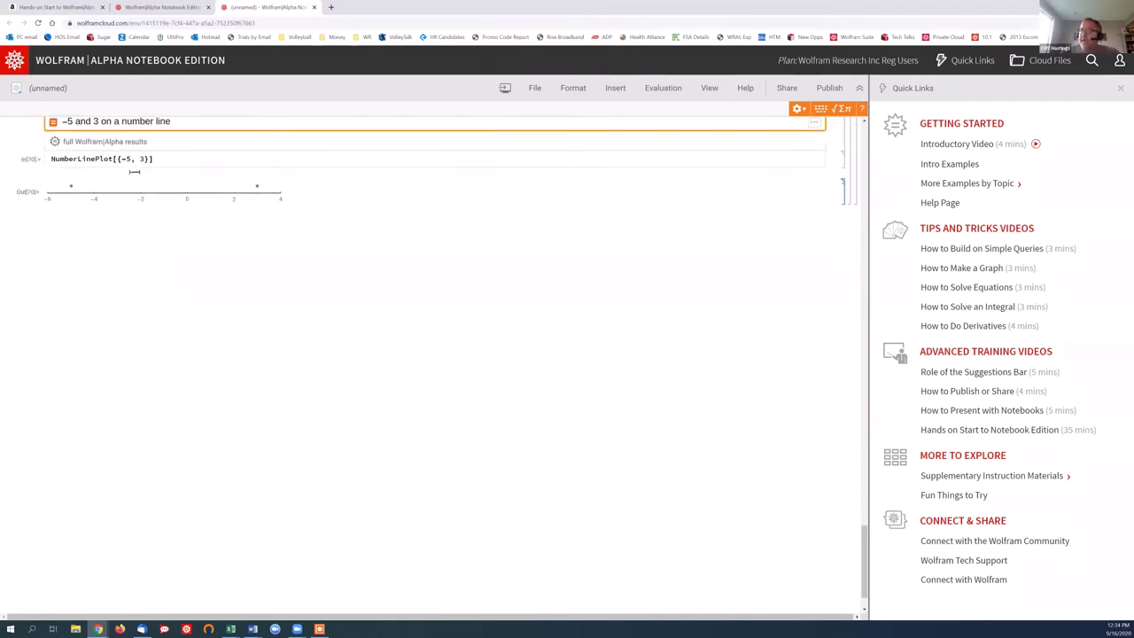
pyautogui.click(190, 308)
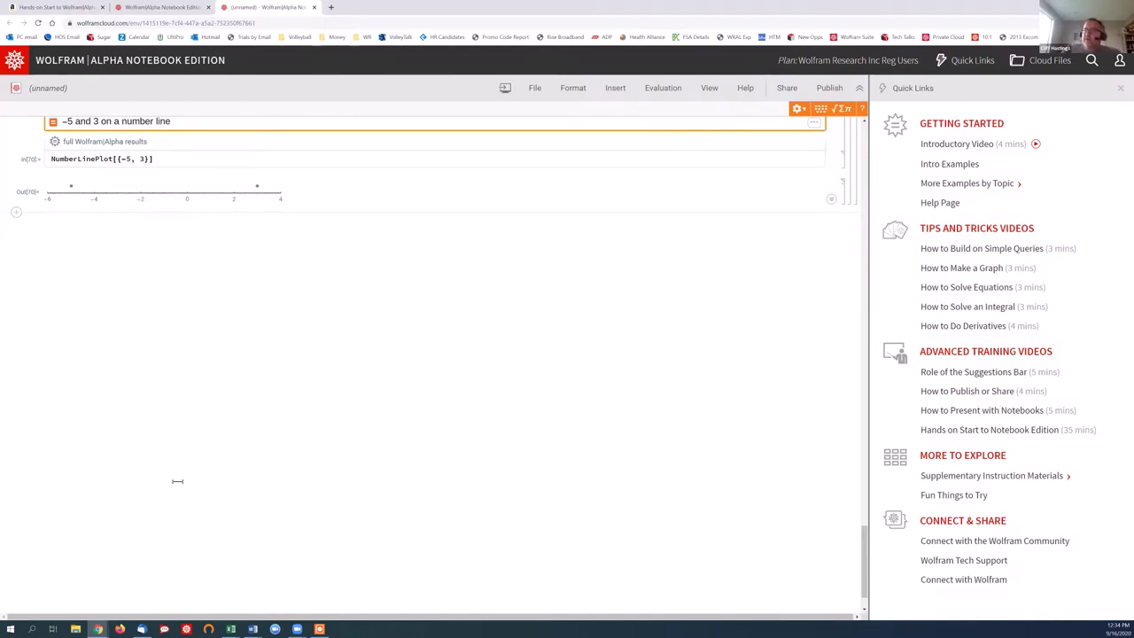
pyautogui.write('graph of (2,3')
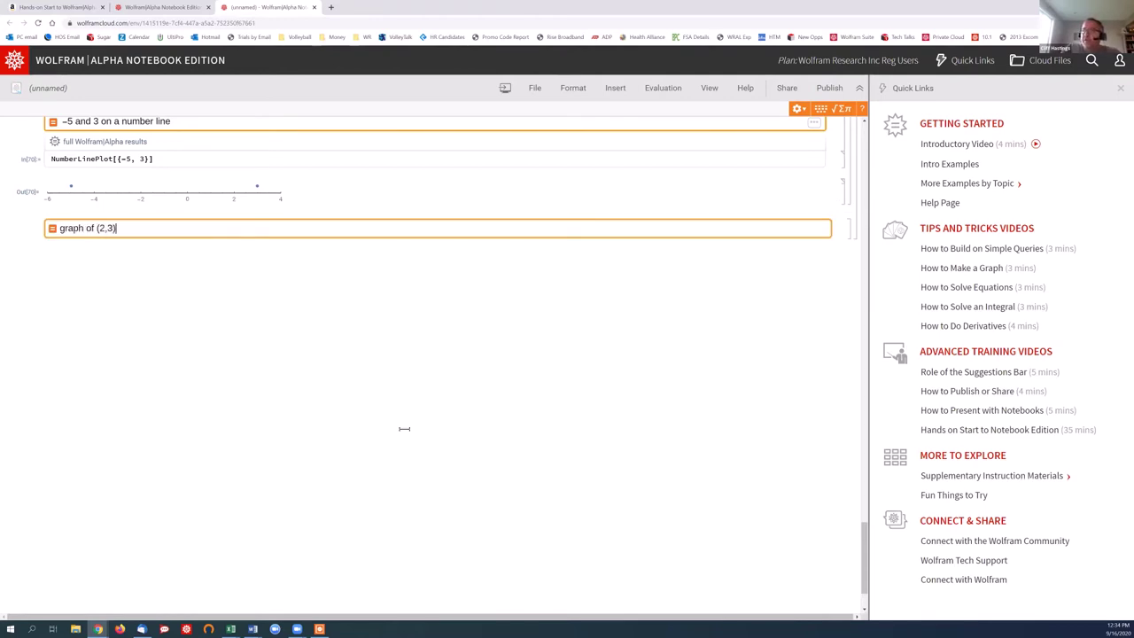
pyautogui.press('Return')
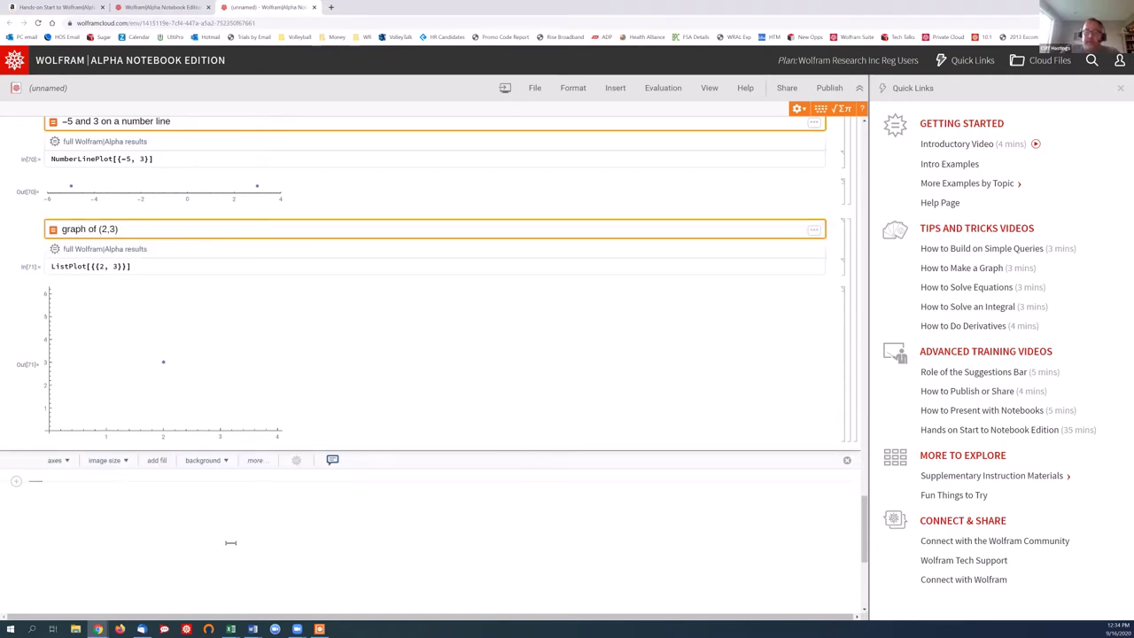
# - Plot points (0,0), (1,2), (2,5), (3,9) with 'visualize', then type 'visualize sin(x)/x' next
pyautogui.write('va')
pyautogui.press('BackSpace')
pyautogui.press('BackSpace')
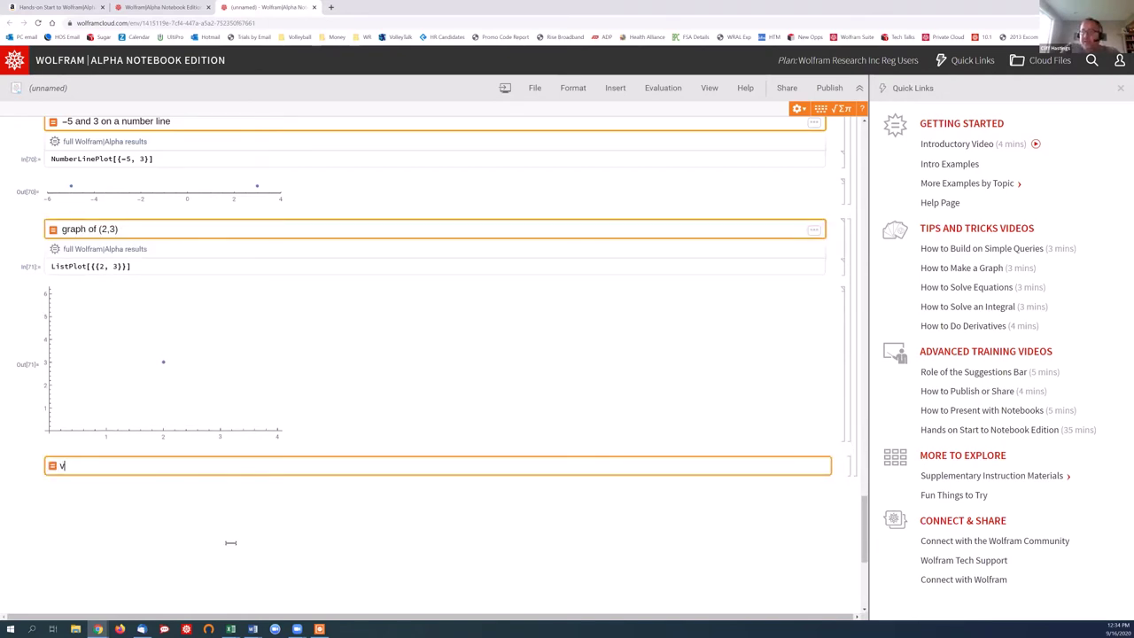
pyautogui.write('isualize ')
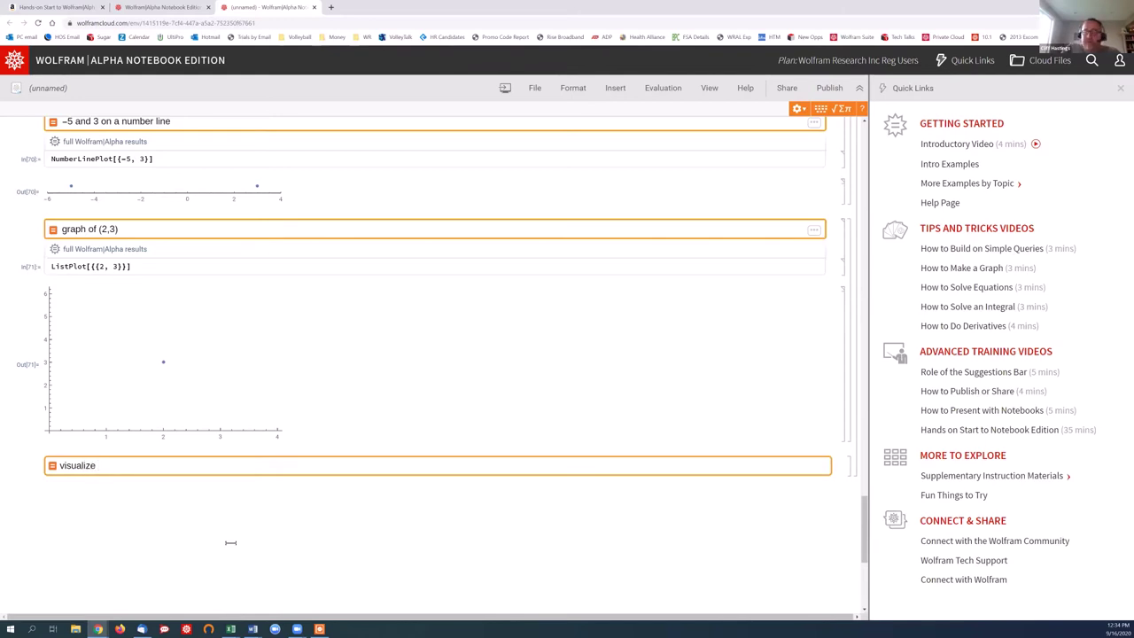
pyautogui.write('(0,0),(1,2),')
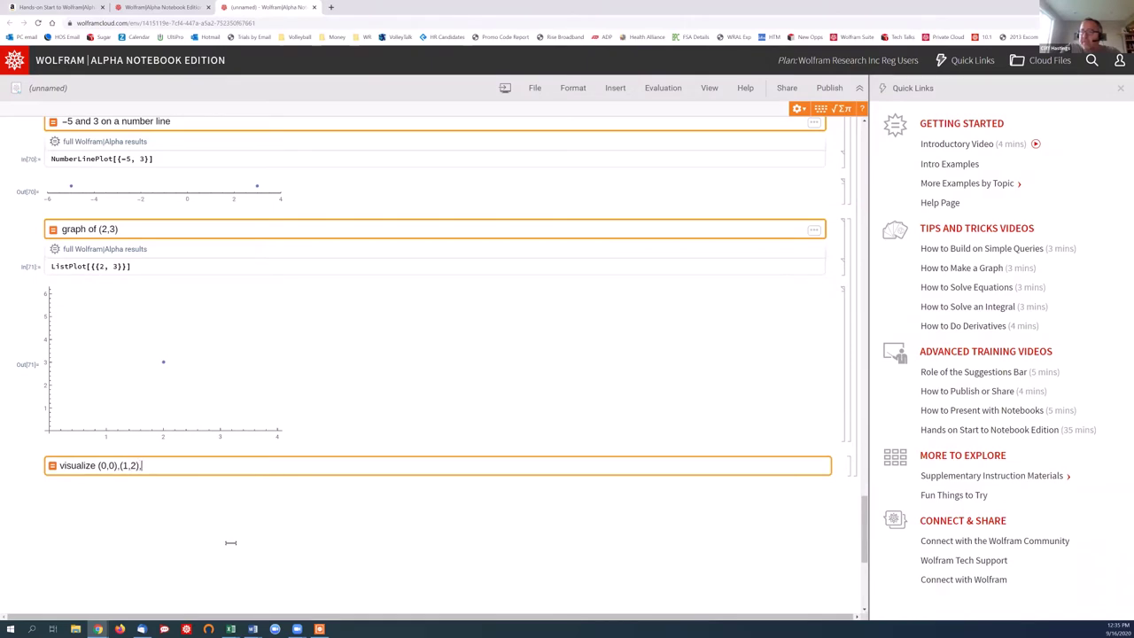
pyautogui.write('(2,5),3')
pyautogui.press('BackSpace')
pyautogui.press('BackSpace')
pyautogui.write('(2,5),3')
pyautogui.press('BackSpace')
pyautogui.write('(3,9')
pyautogui.hotkey('shift', 'Return')
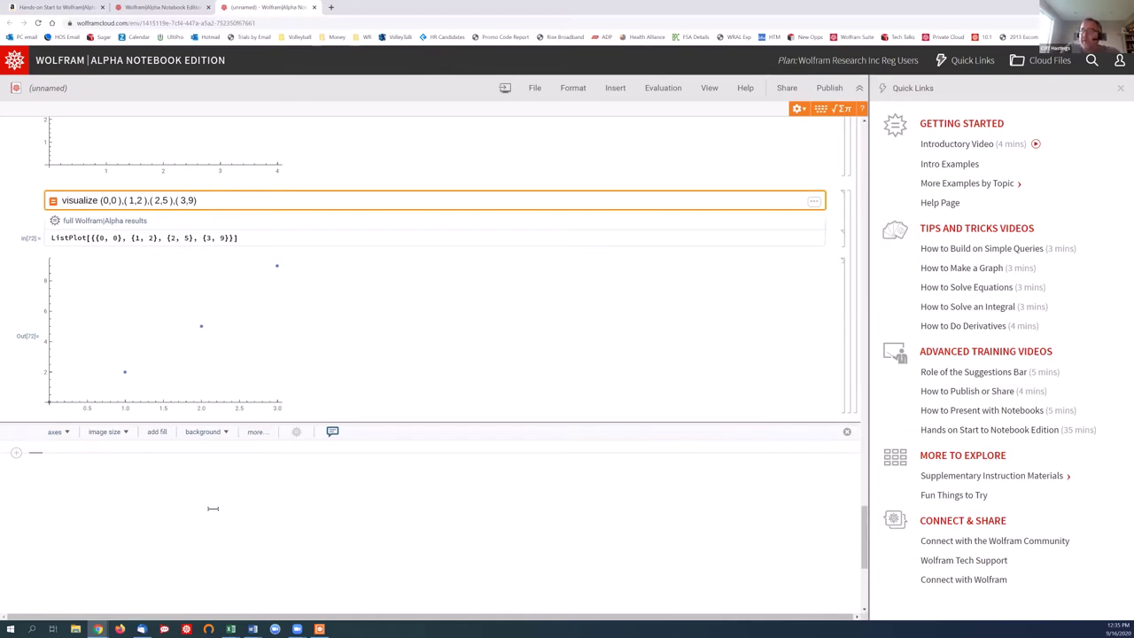
pyautogui.write('visualize ')
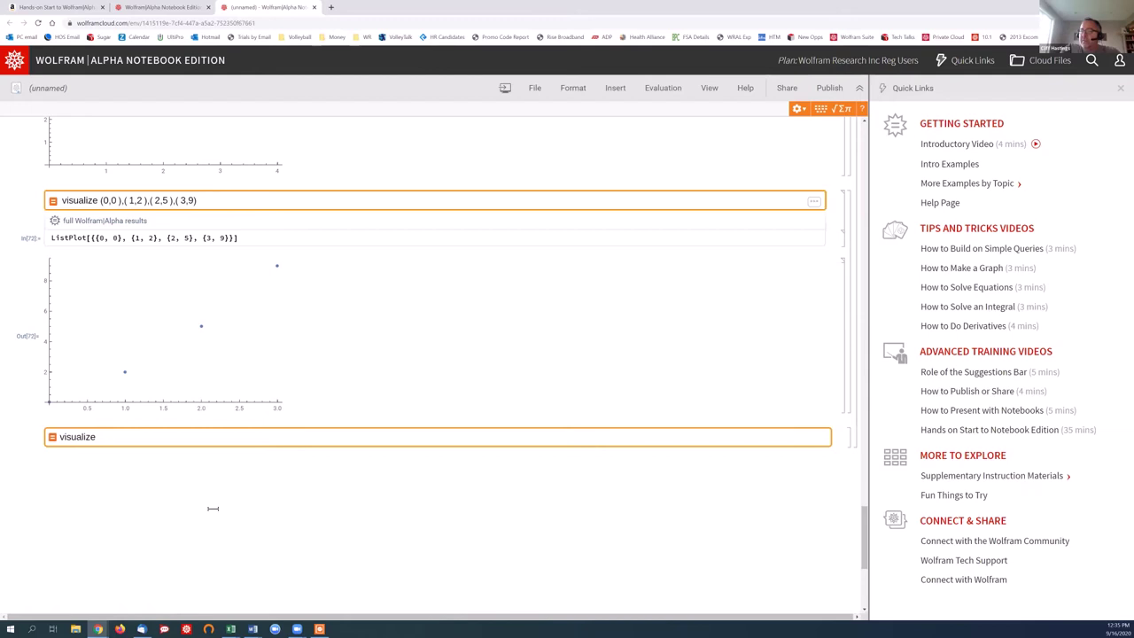
pyautogui.write('sin(x)/x')
# - Plot sin(x)/x and regenerate it with Filling → Automatic to shade under the curve
pyautogui.hotkey('shift', 'Return')
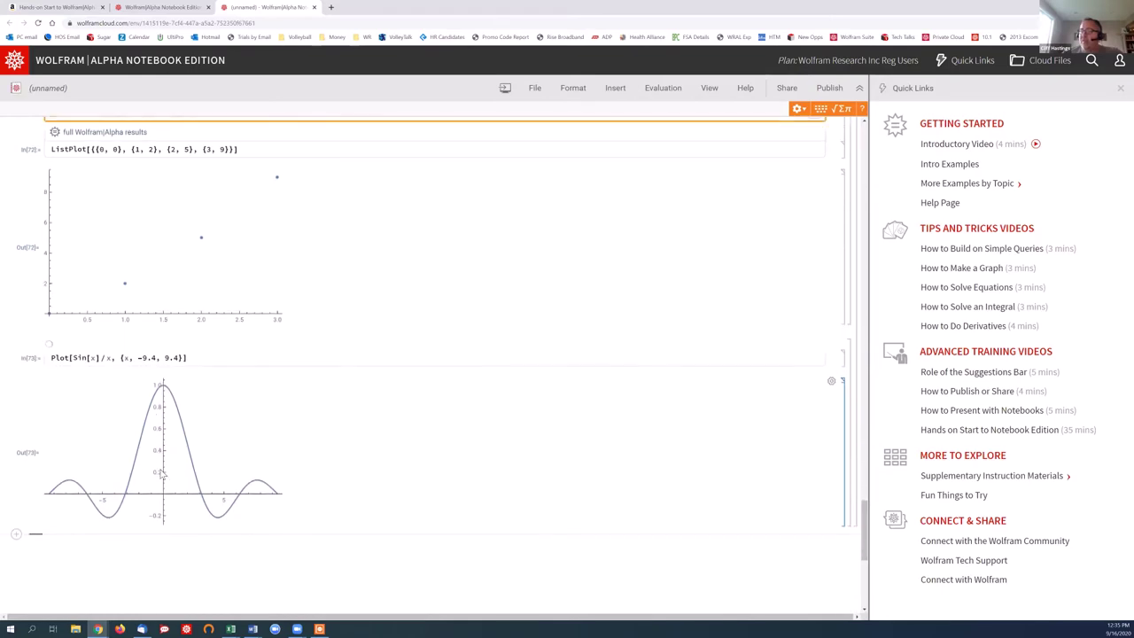
pyautogui.scroll(-1, 162, 474)
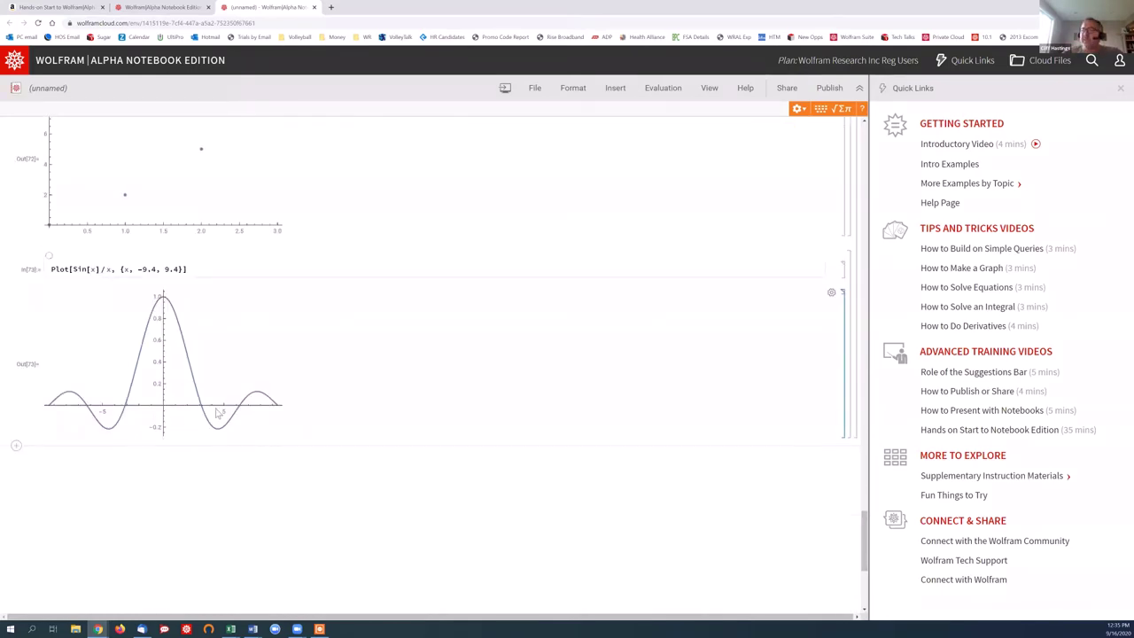
pyautogui.scroll(-1, 233, 385)
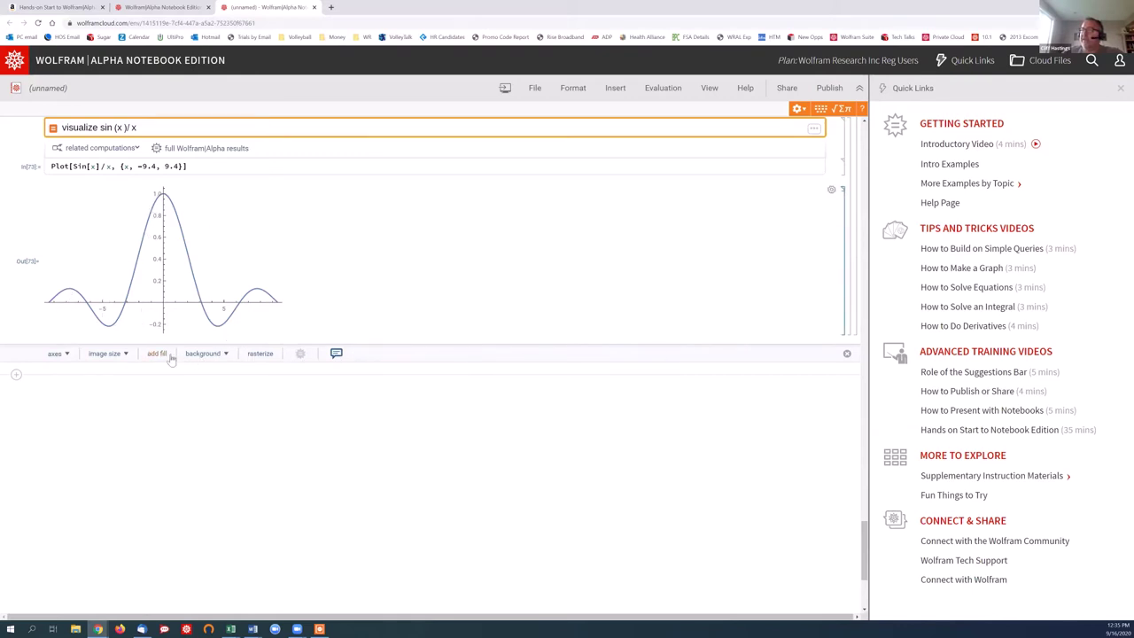
pyautogui.click(157, 355)
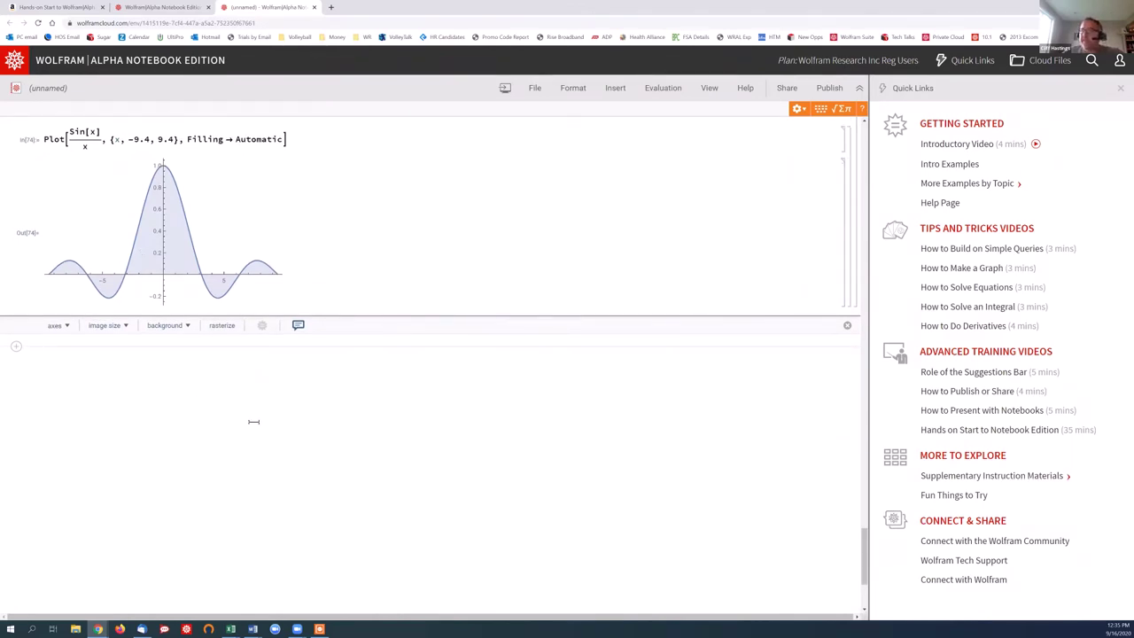
# - Compute '5 dollars - 2 dollars and 52 cents' and convert the 248-cent result to $2.48
pyautogui.write('5 dollars')
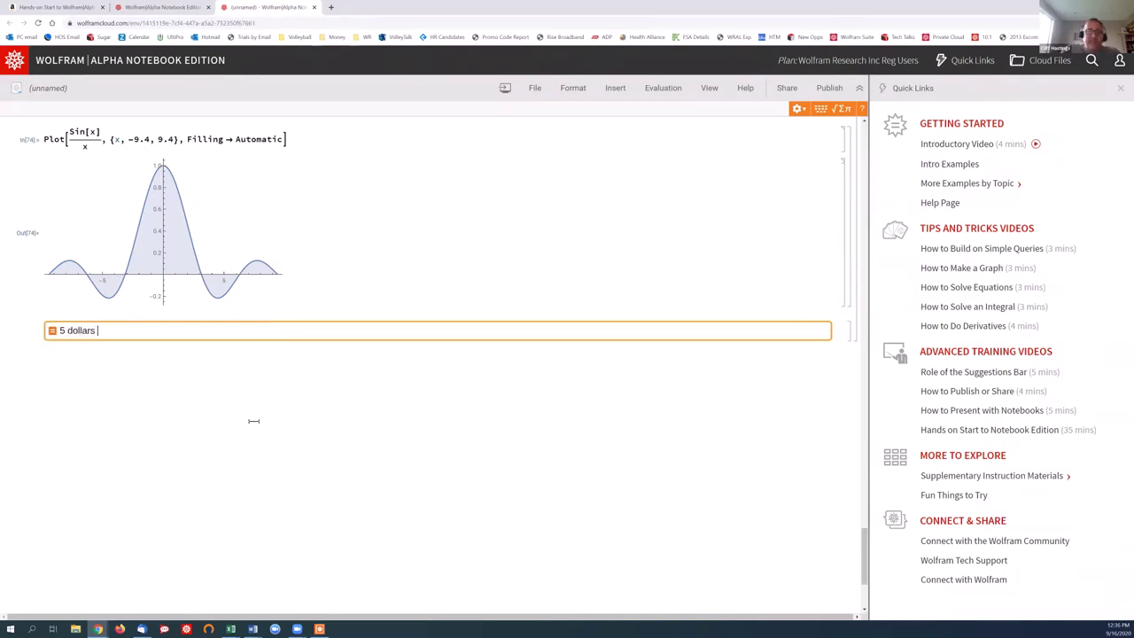
pyautogui.write(' - 2 dolla')
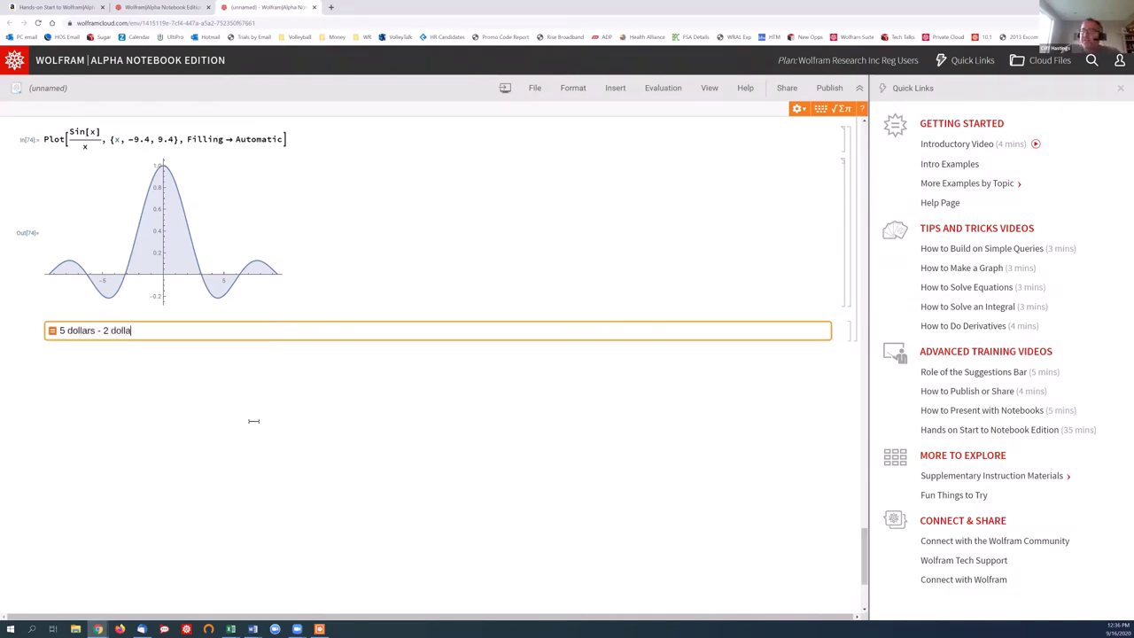
pyautogui.write('rs and 52 cents')
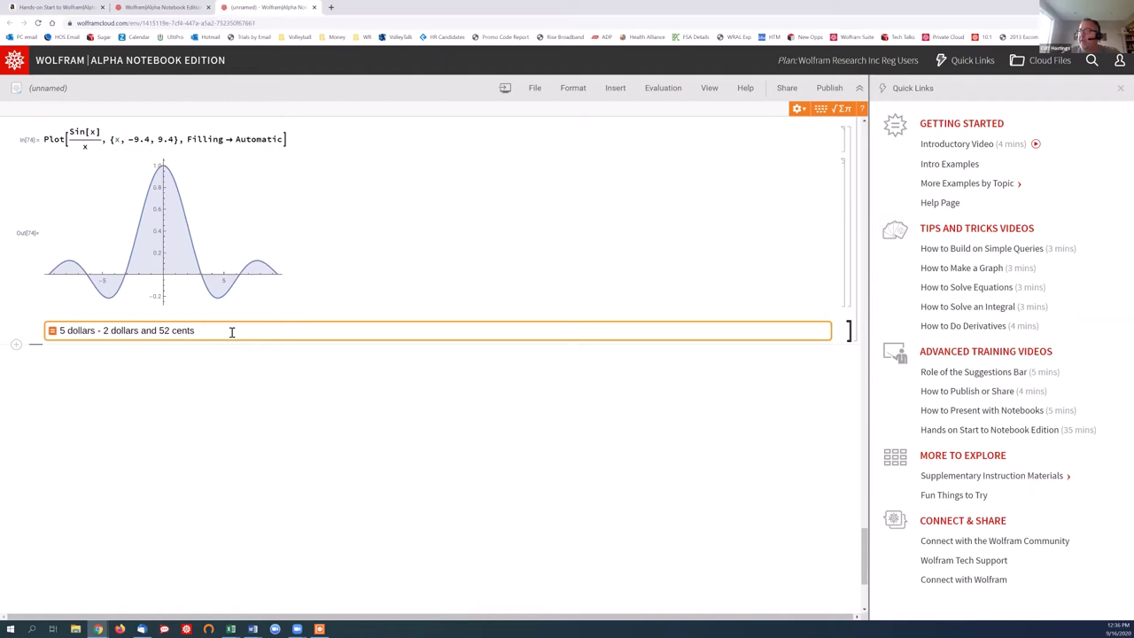
pyautogui.hotkey('shift', 'Return')
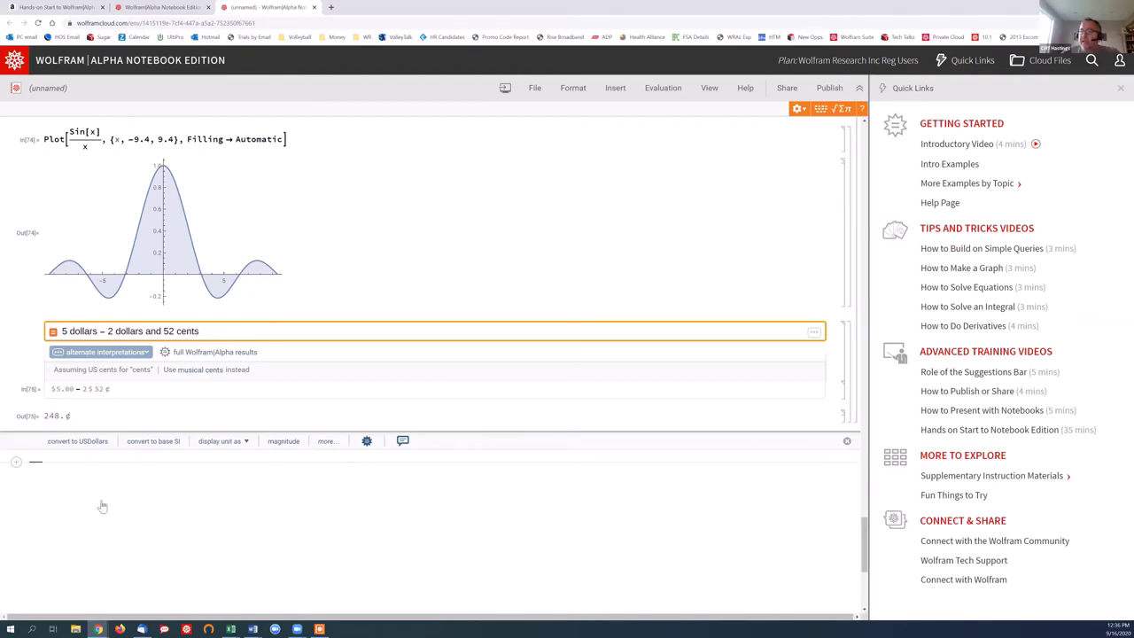
pyautogui.click(84, 446)
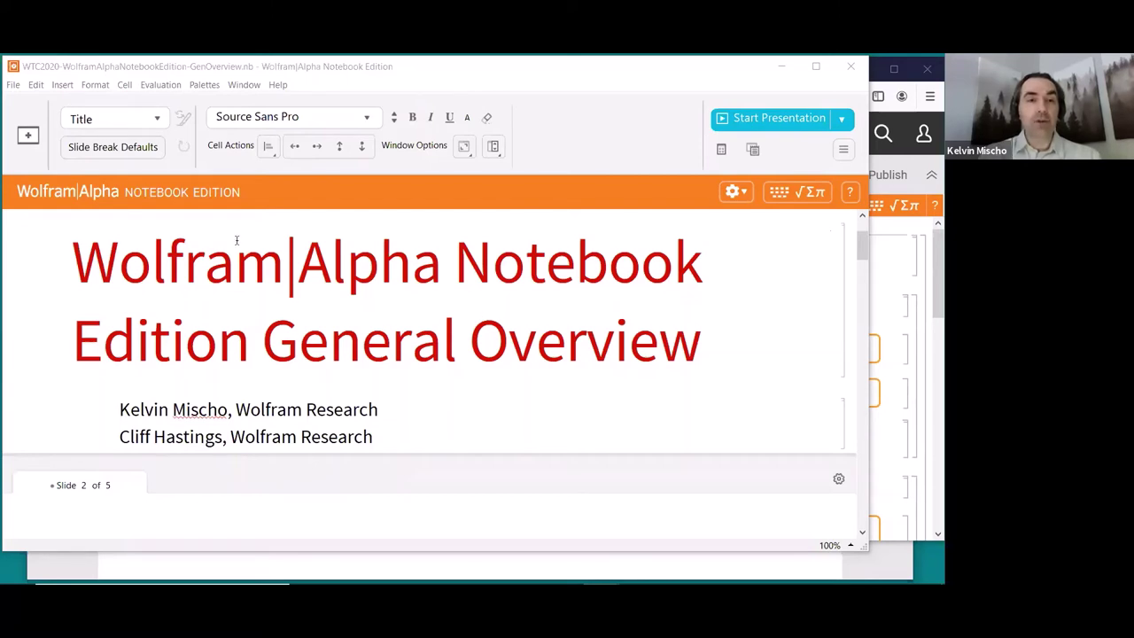
# - Start the General Overview notebook as a full-screen slideshow from its title slide
pyautogui.click(121, 68)
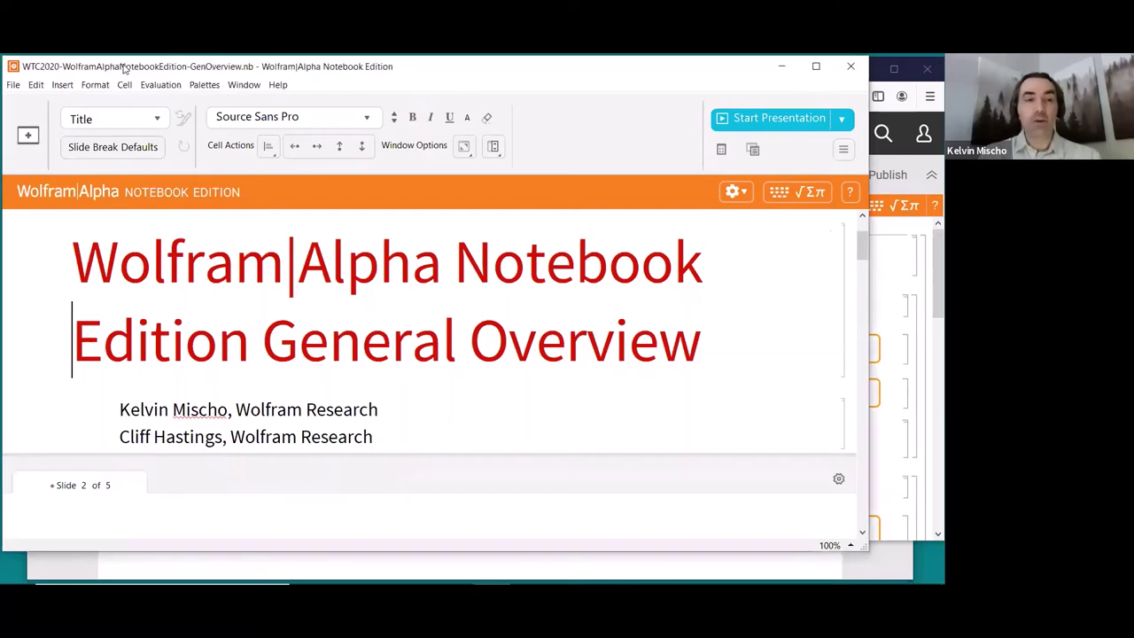
pyautogui.click(13, 84)
pyautogui.moveTo(20, 100)
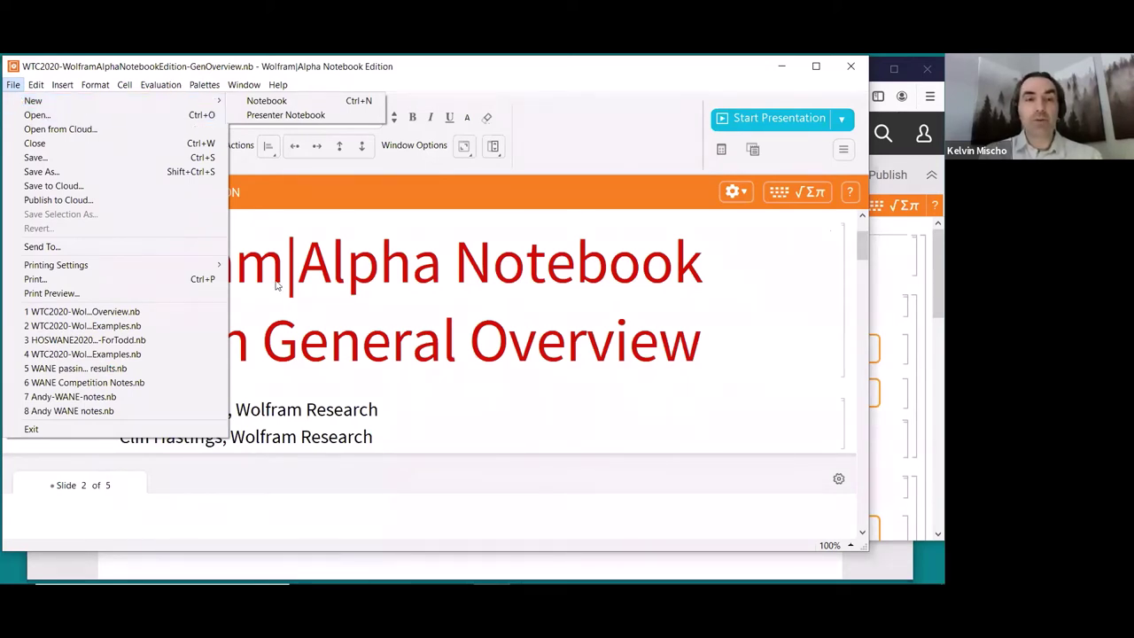
pyautogui.click(307, 245)
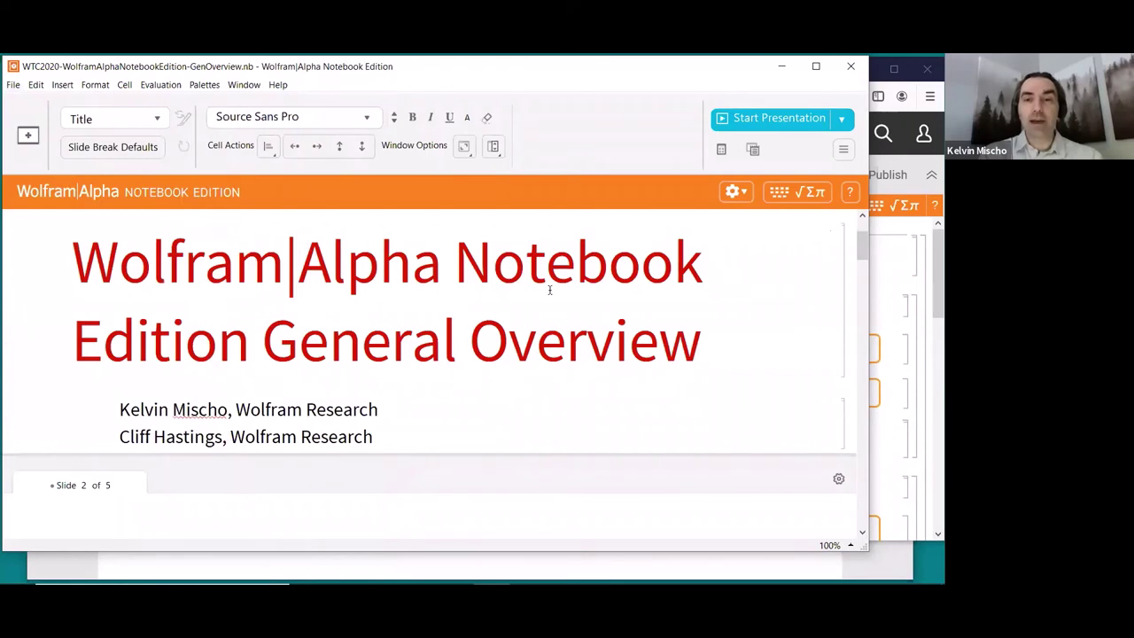
pyautogui.click(756, 124)
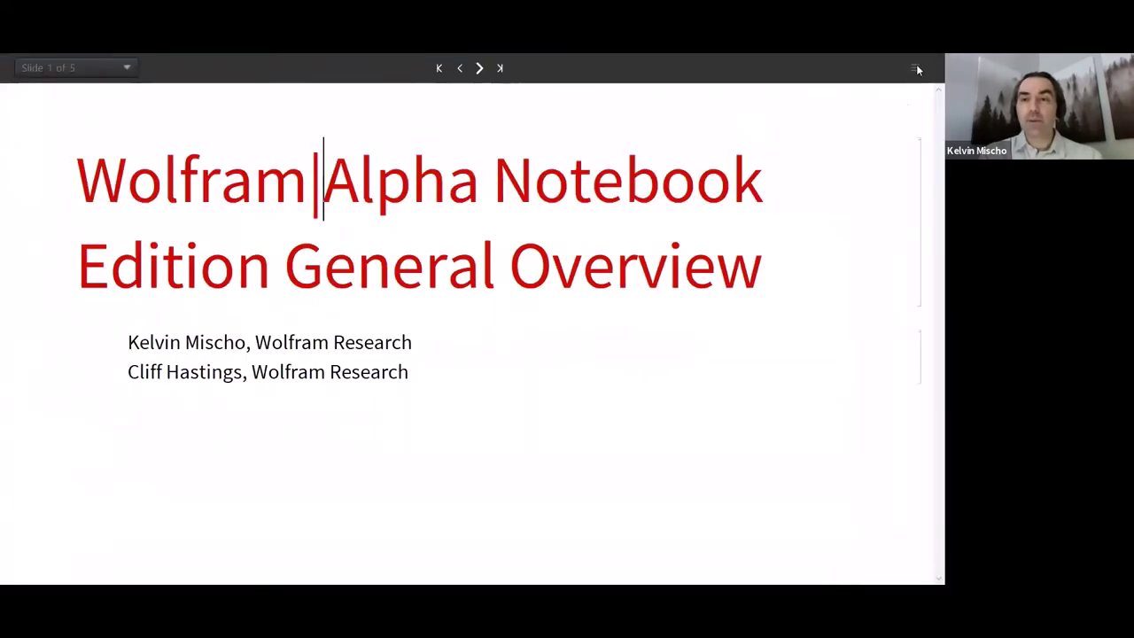
# - Leave full-screen mode and advance to slide 2, 'Local Installation & Browser-based Access'
pyautogui.click(915, 68)
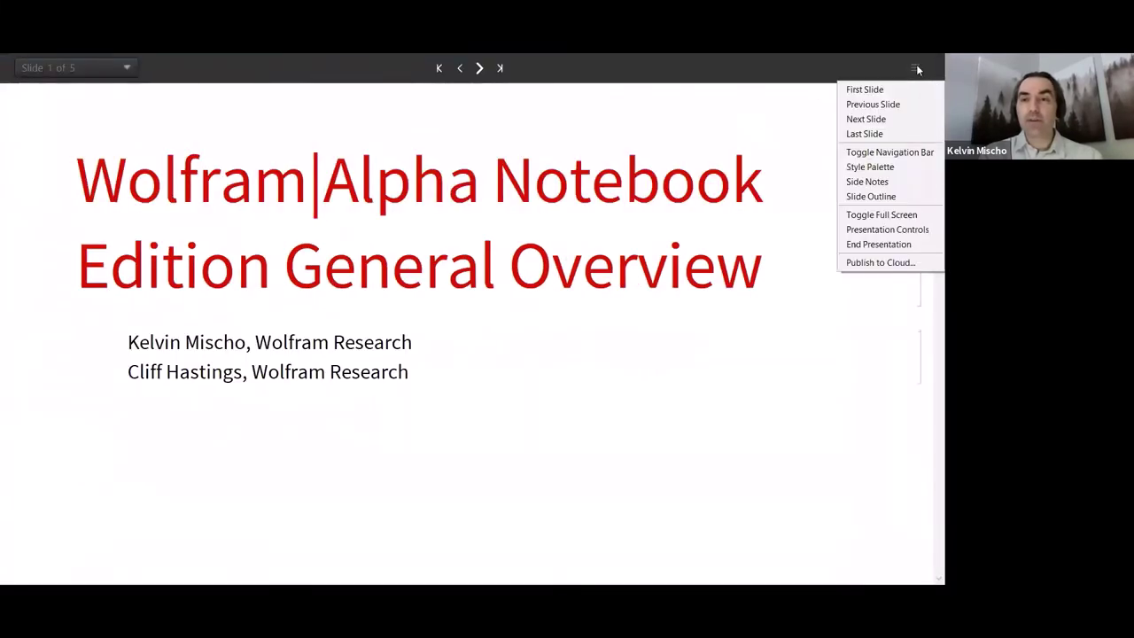
pyautogui.click(877, 216)
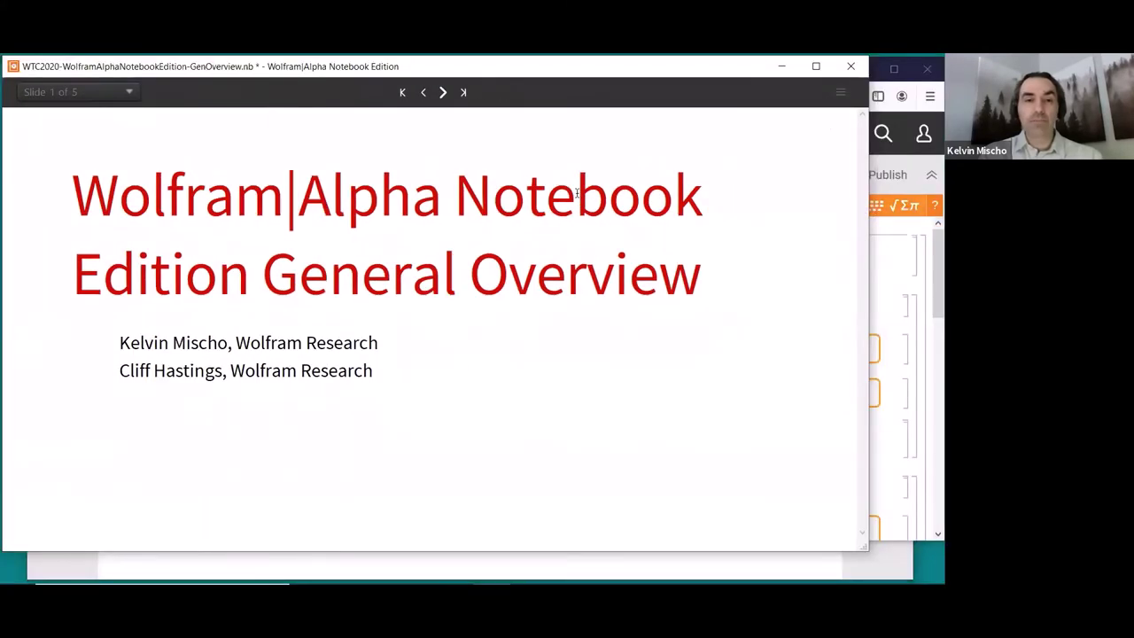
pyautogui.click(443, 93)
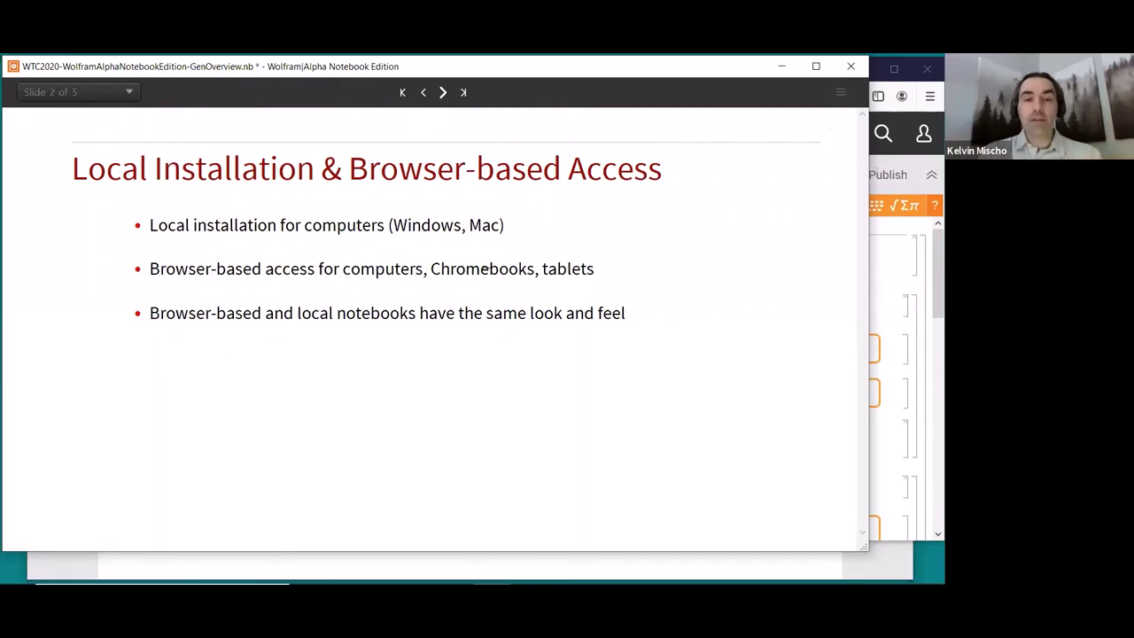
# - Advance to the 'Quickly Create a Series of Calculations' slide, evaluate integral of cos(2x), then switch to the browser copy
pyautogui.click(444, 93)
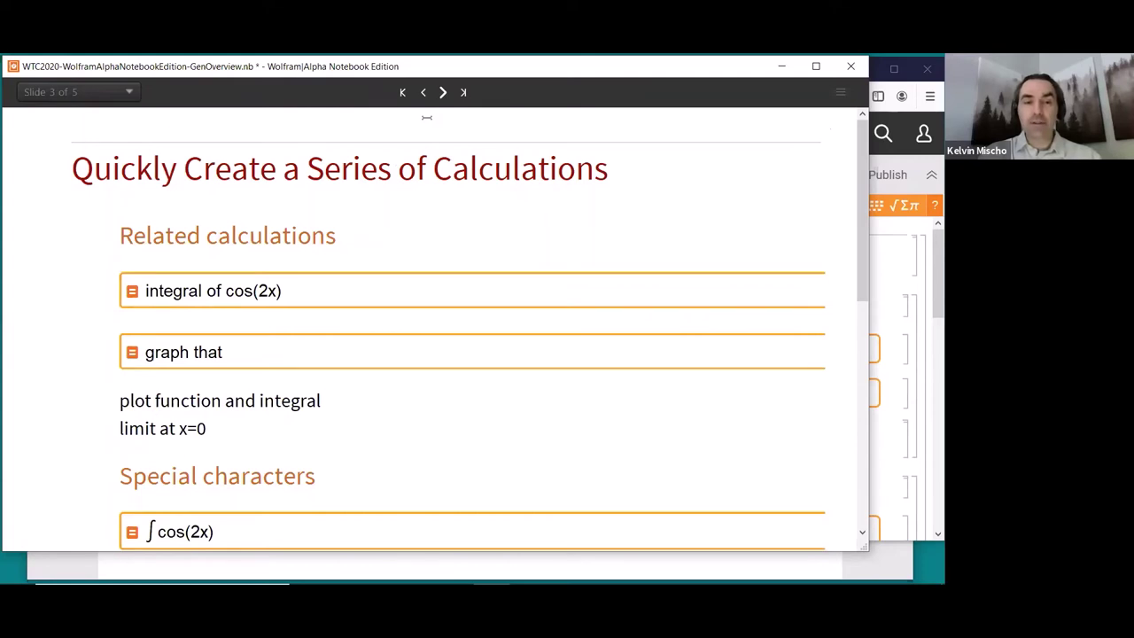
pyautogui.click(332, 285)
pyautogui.hotkey('shift', 'Return')
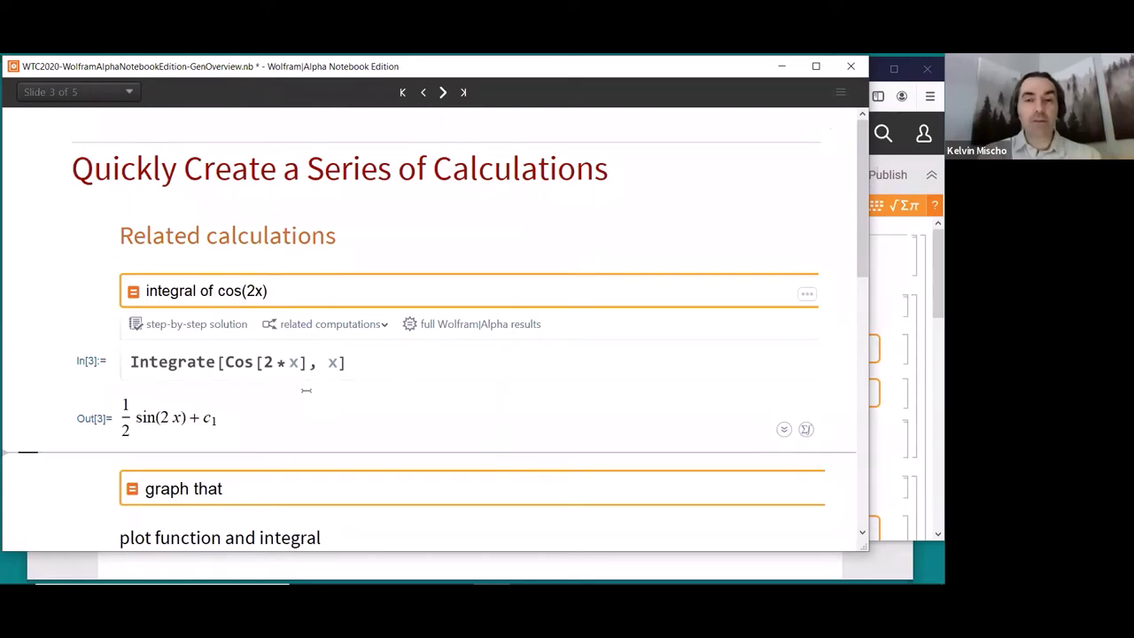
pyautogui.click(938, 261)
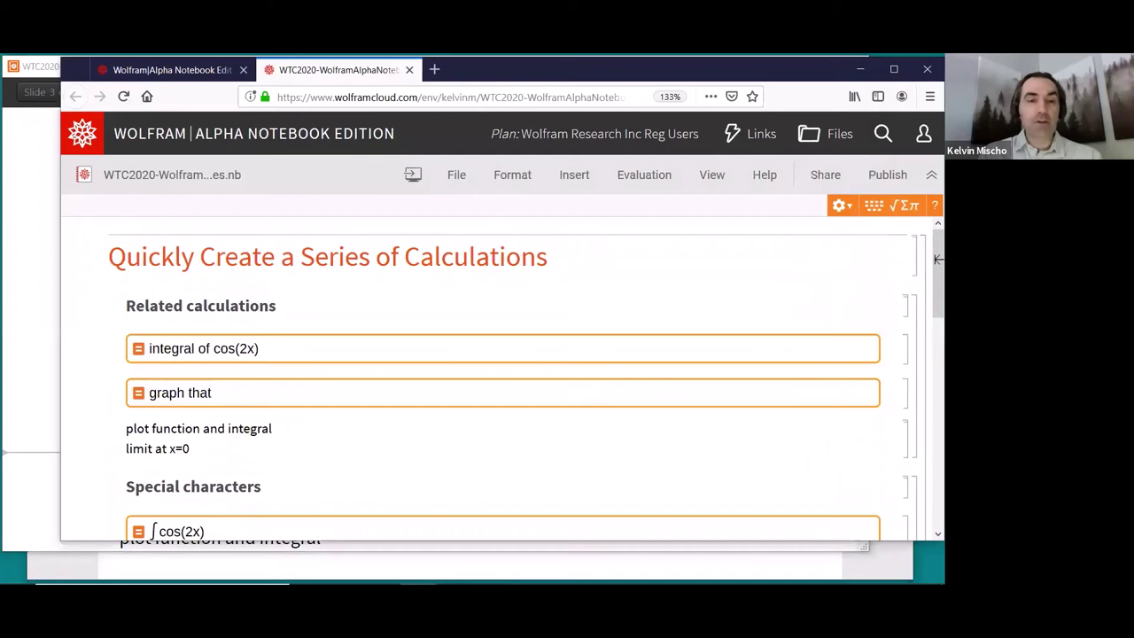
# - Evaluate 'integral of cos(2x)' in the browser notebook, giving C₁ + ½ Sin[2x]
pyautogui.click(267, 346)
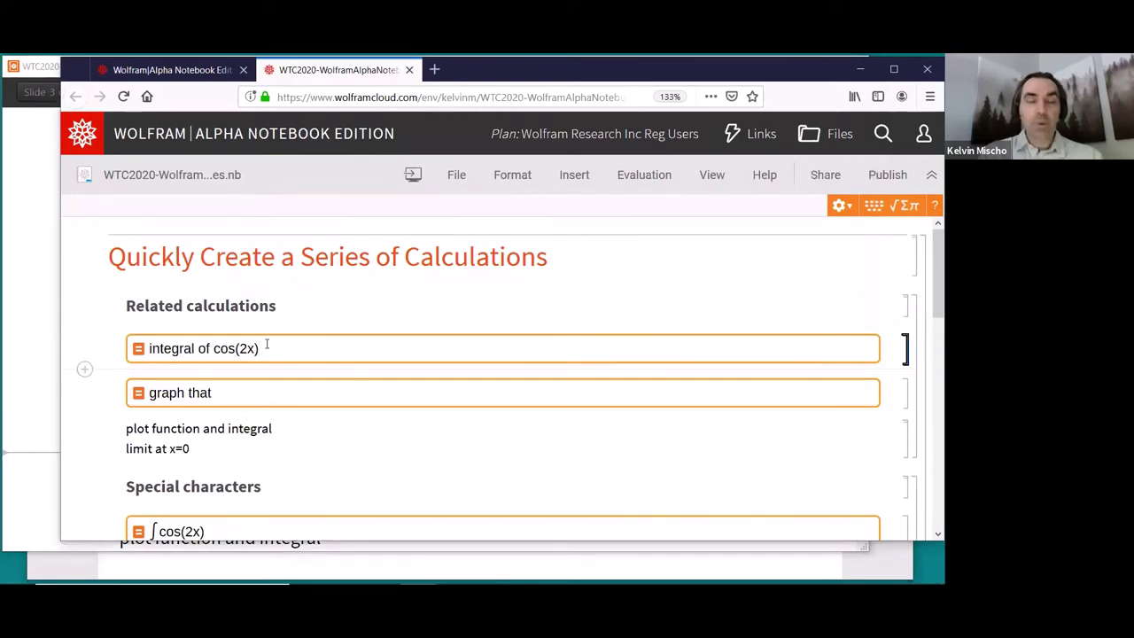
pyautogui.press('Return')
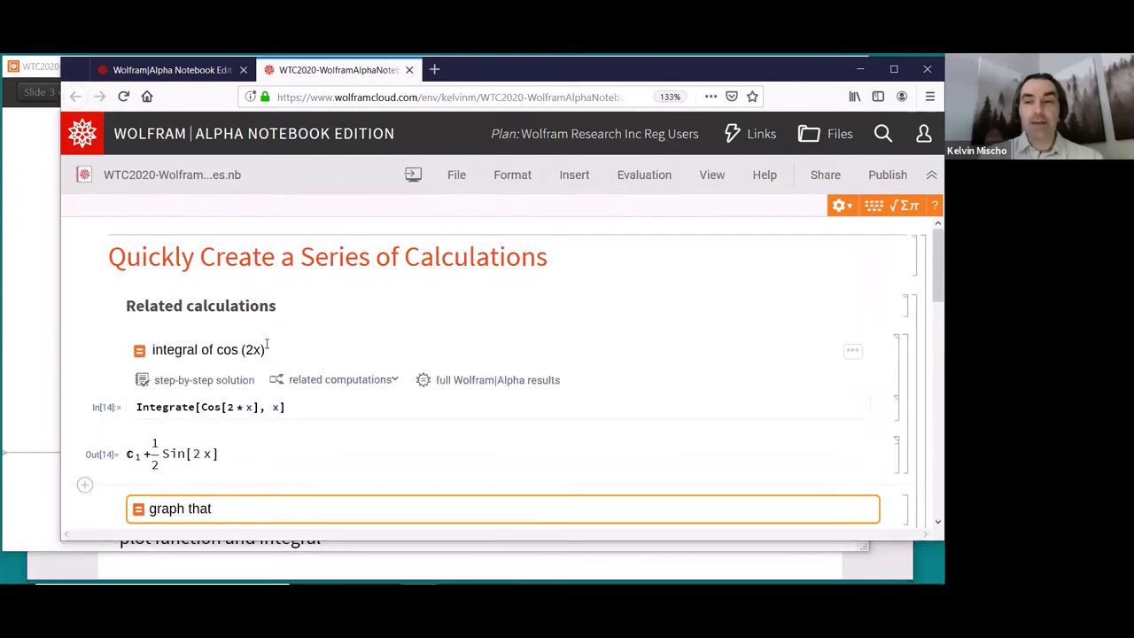
pyautogui.click(267, 348)
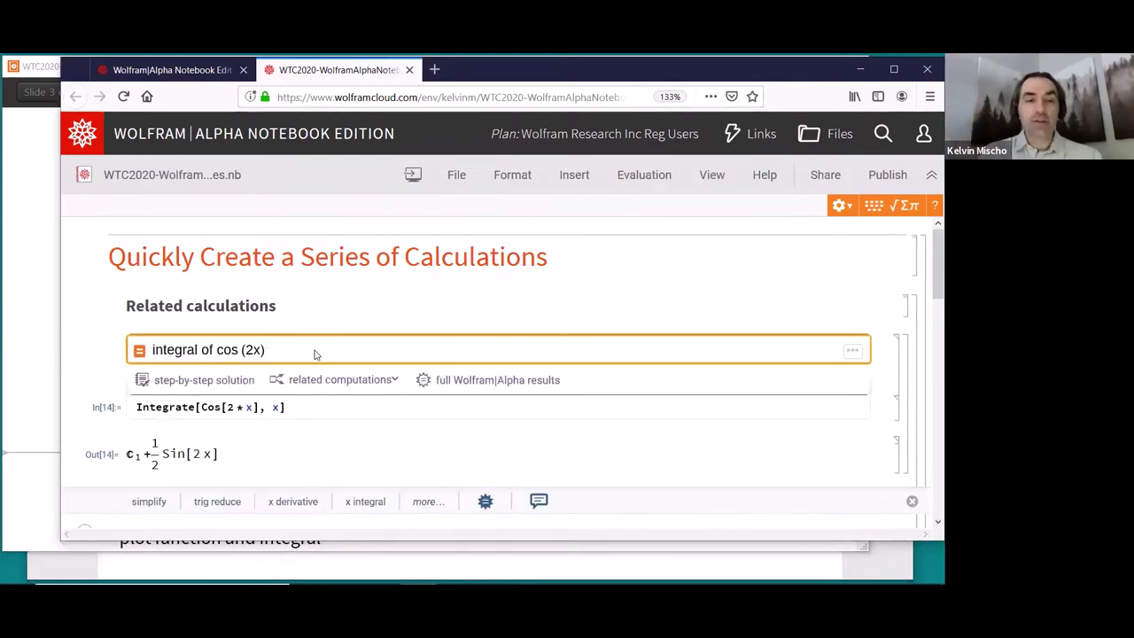
pyautogui.scroll(-2, 314, 353)
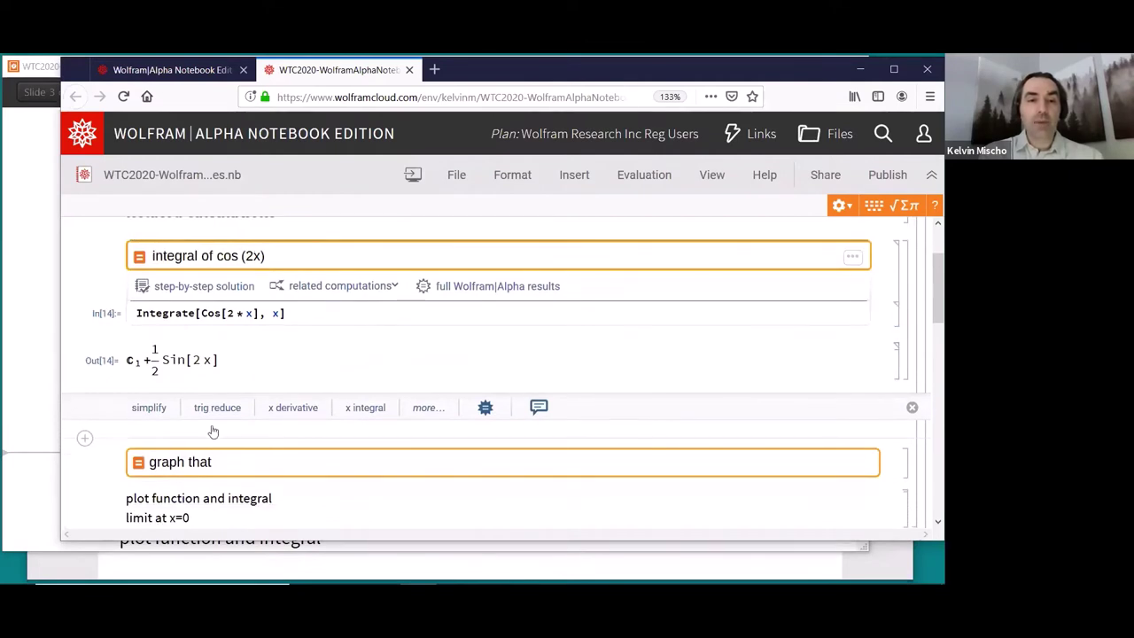
# - Evaluate 'graph that' to plot the antiderivative
pyautogui.click(218, 462)
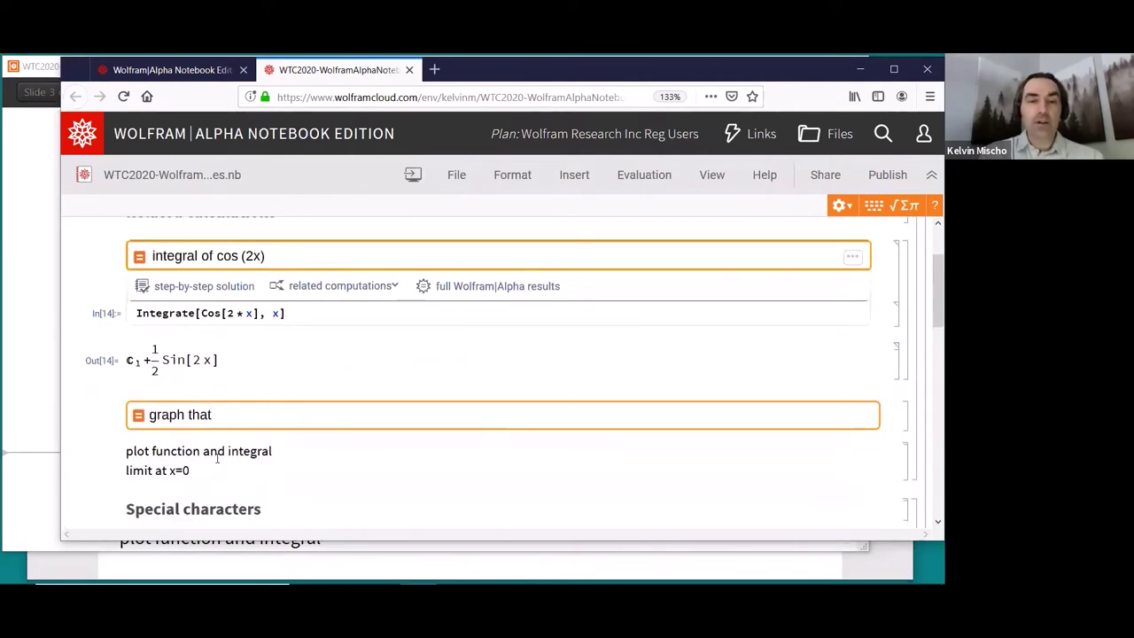
pyautogui.press('Return')
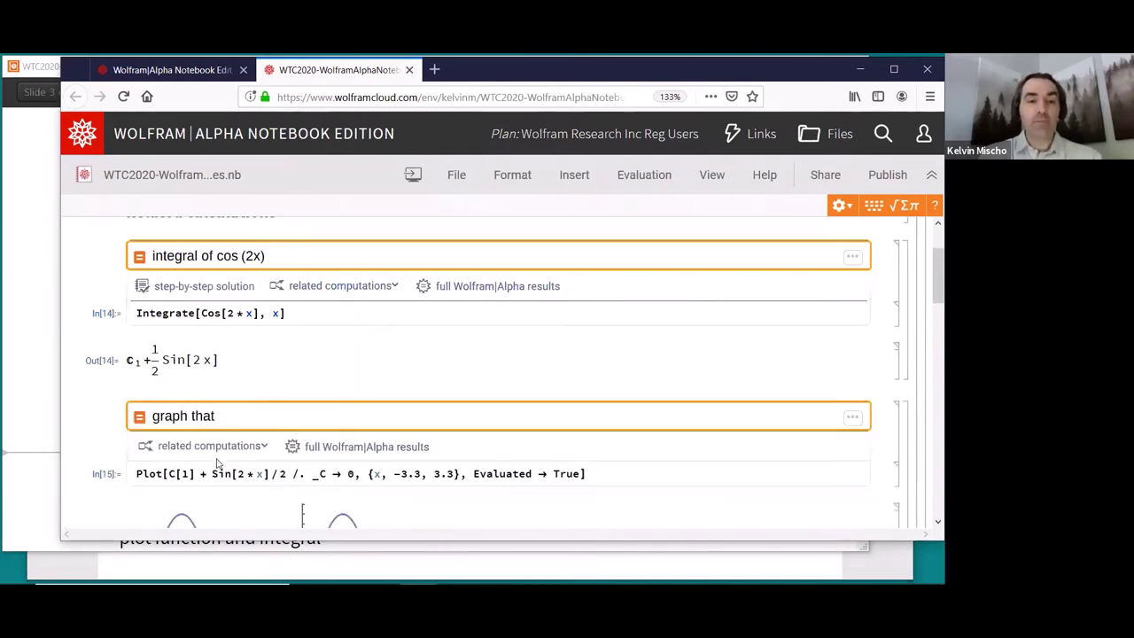
pyautogui.scroll(-3, 309, 448)
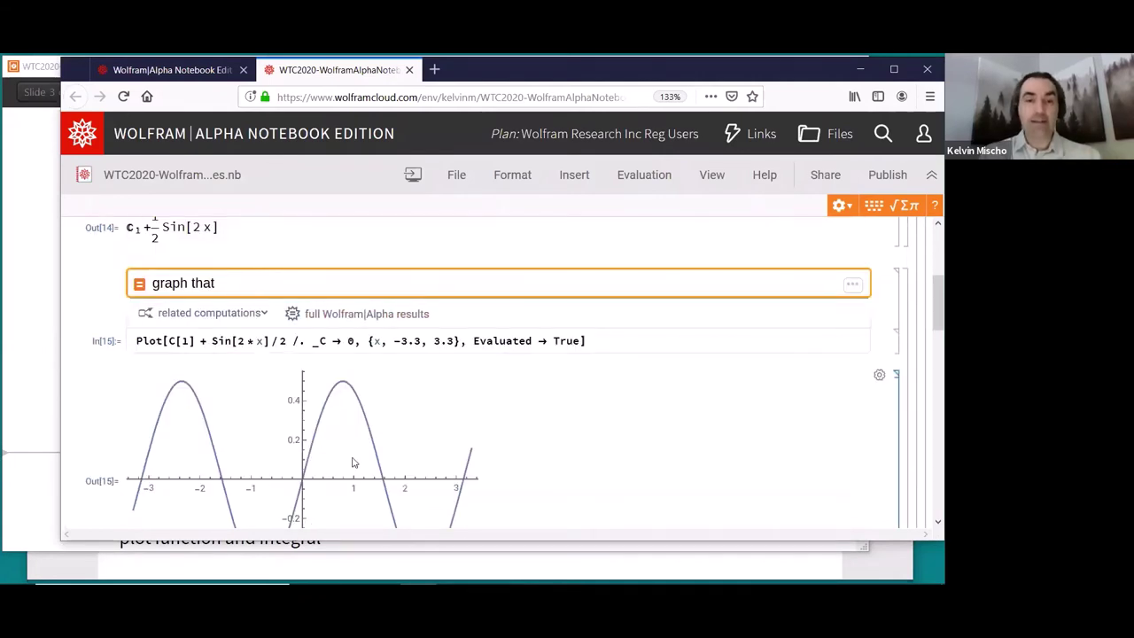
pyautogui.scroll(4, 394, 460)
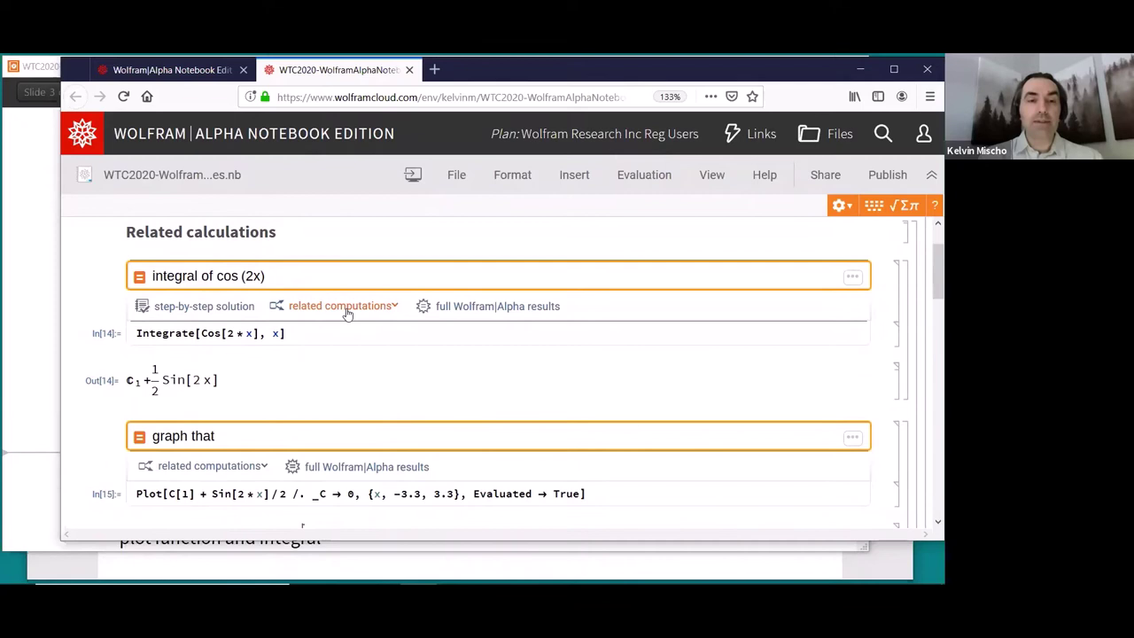
# - Plot cos(2x) with ½ sin(2x), then add Limit[Cos[2x], x→0] evaluating to 1
pyautogui.click(347, 310)
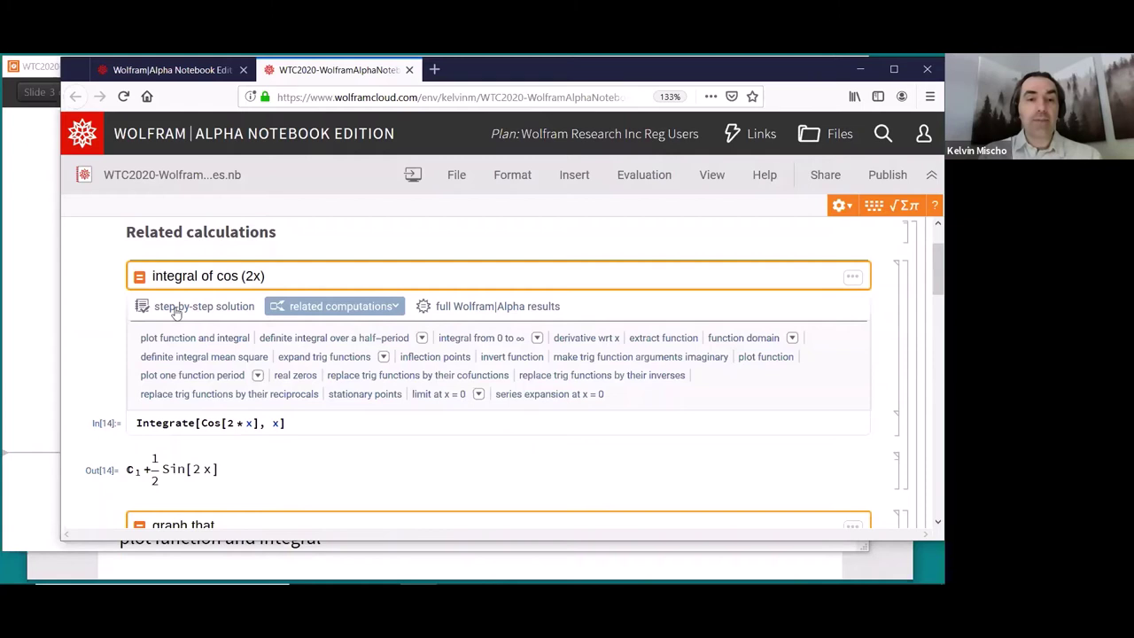
pyautogui.click(215, 339)
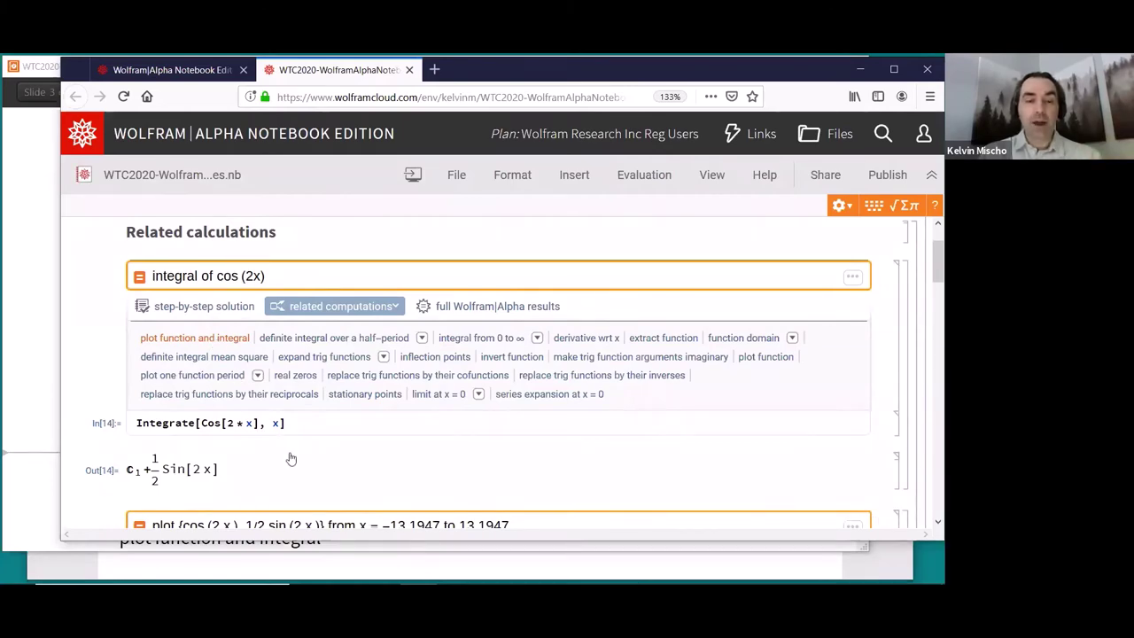
pyautogui.scroll(-3, 293, 457)
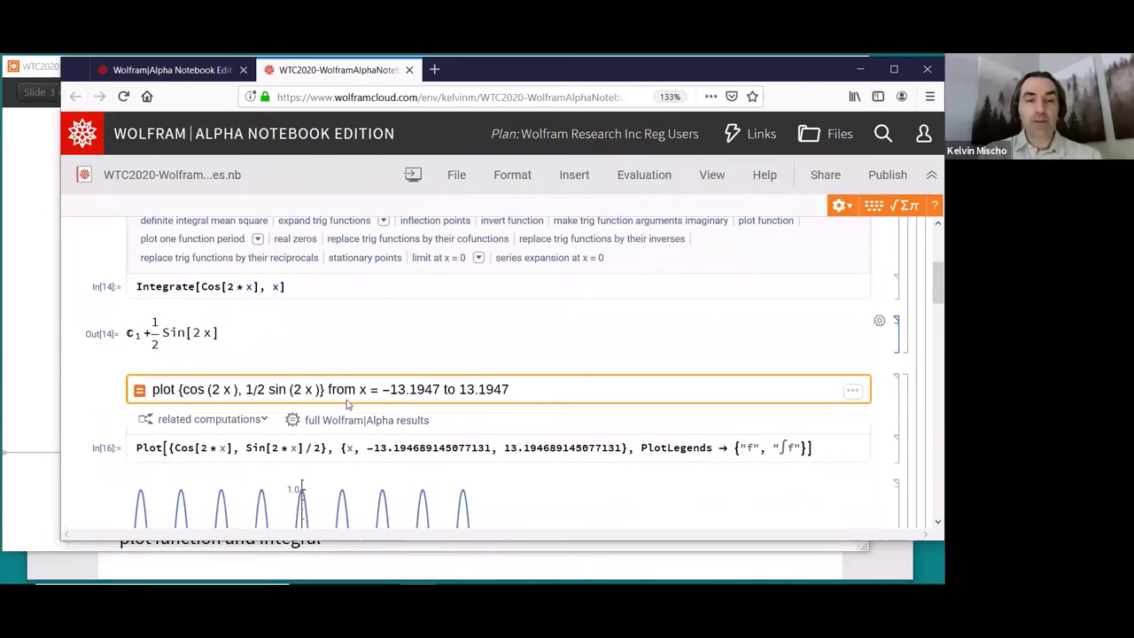
pyautogui.scroll(-3, 346, 404)
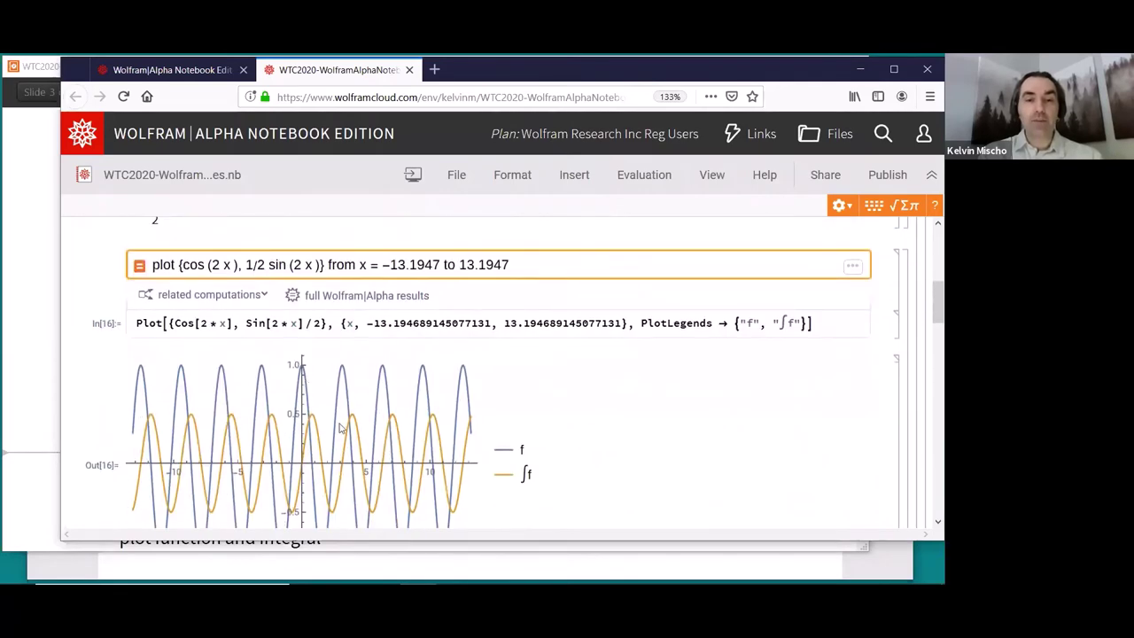
pyautogui.scroll(5, 341, 428)
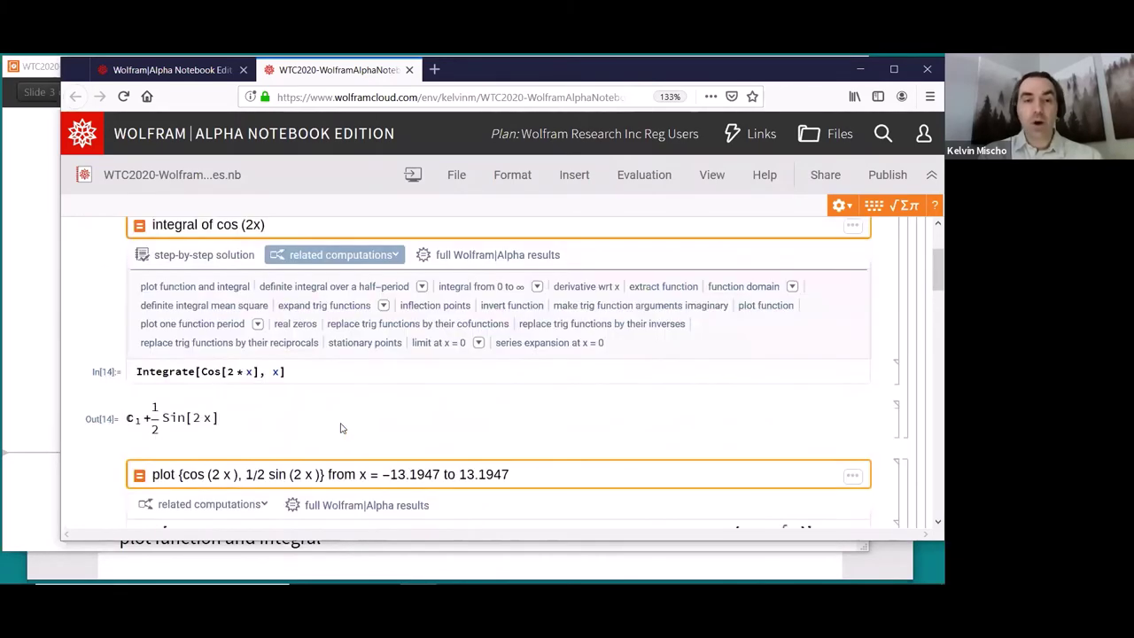
pyautogui.click(448, 346)
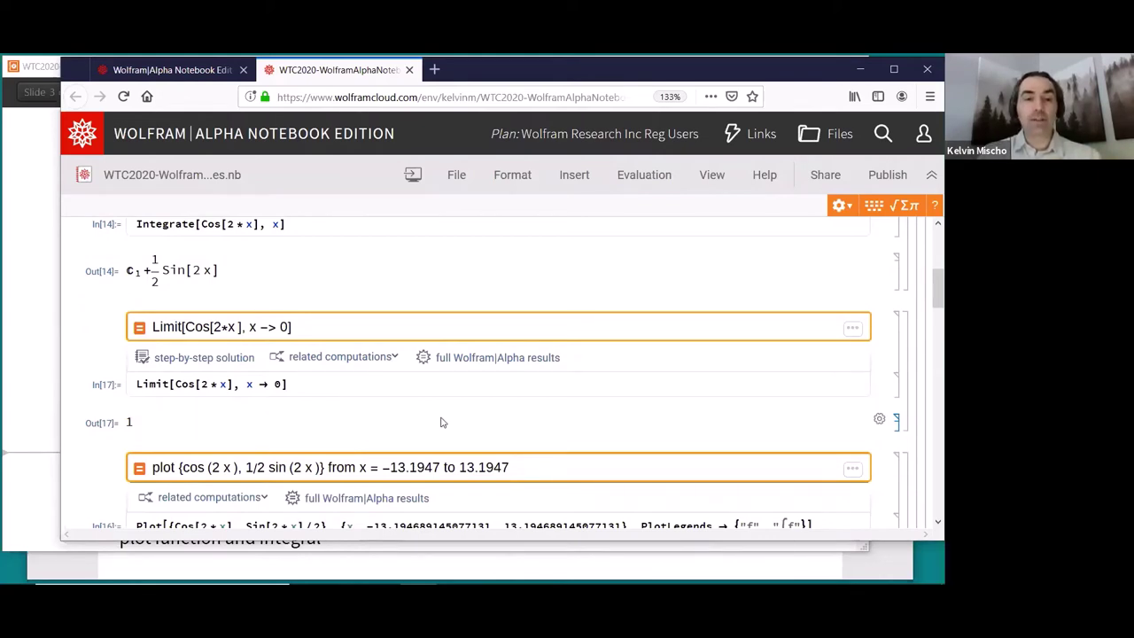
pyautogui.scroll(-10, 441, 422)
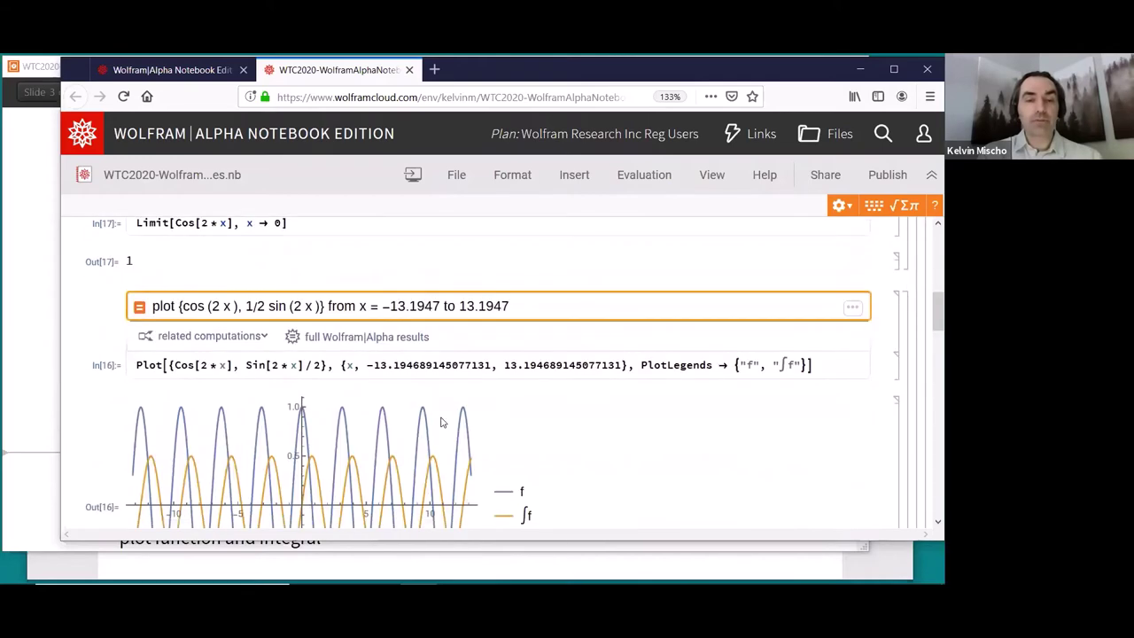
# - Evaluate ∫cos(2x) to get C1 + 1/2 Sin[2x], then briefly show and close the special characters palette
pyautogui.scroll(-12, 442, 422)
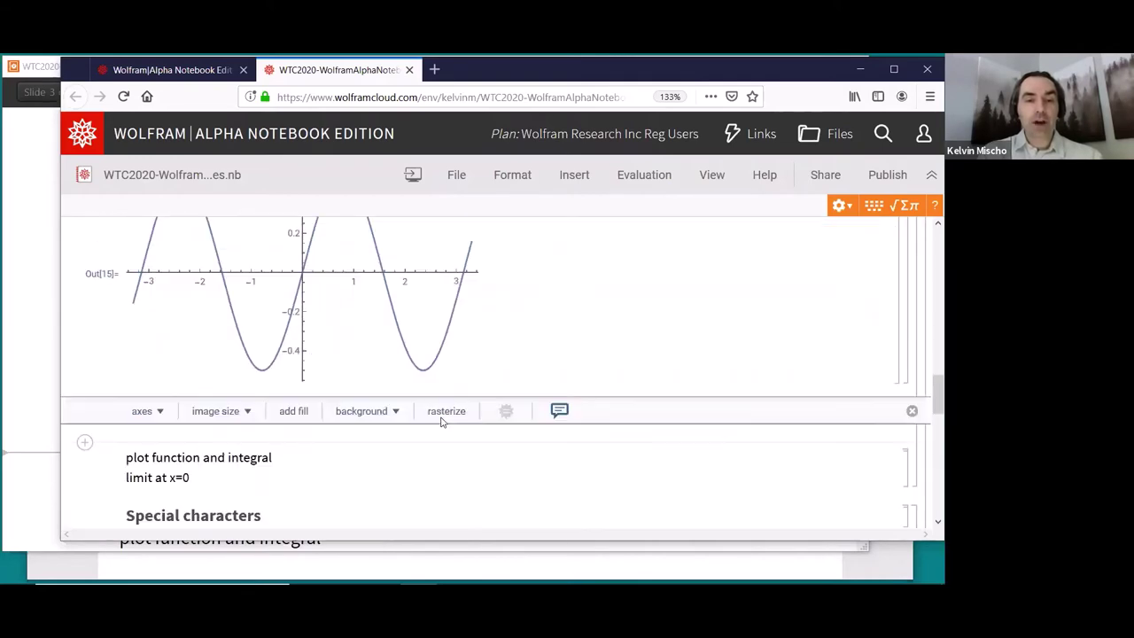
pyautogui.scroll(-5, 441, 422)
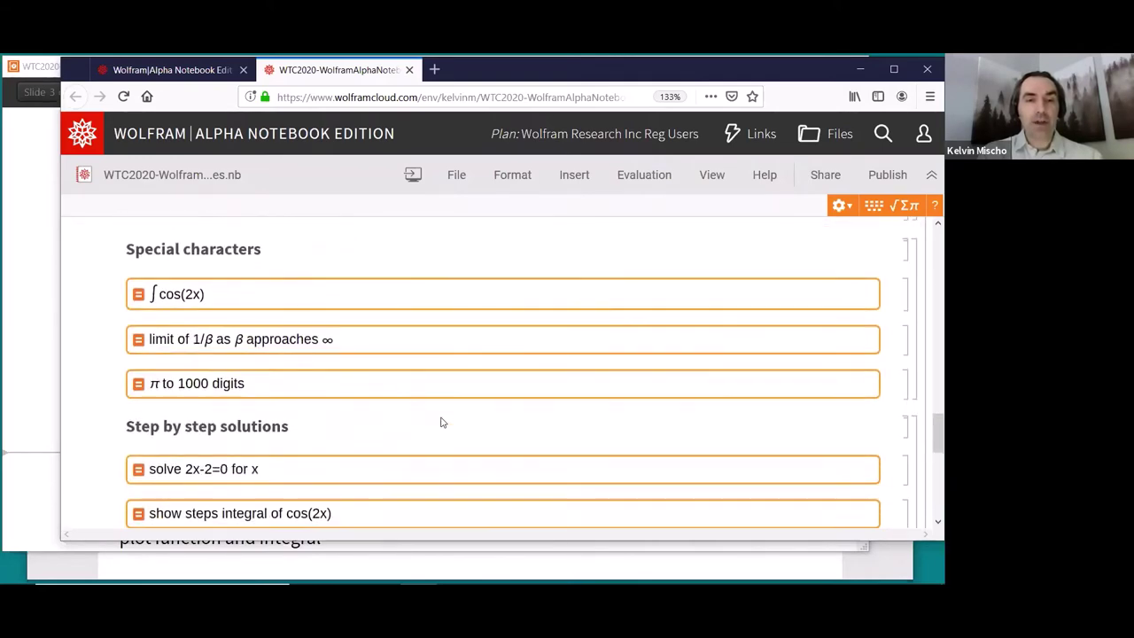
pyautogui.click(288, 294)
pyautogui.hotkey('shift', 'Return')
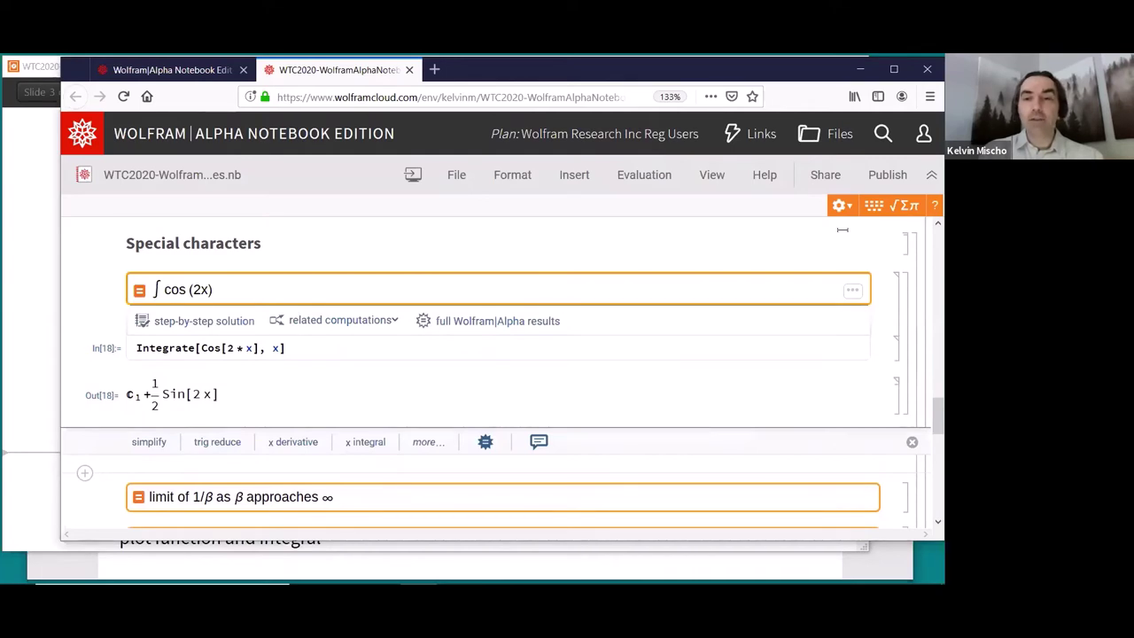
pyautogui.click(889, 207)
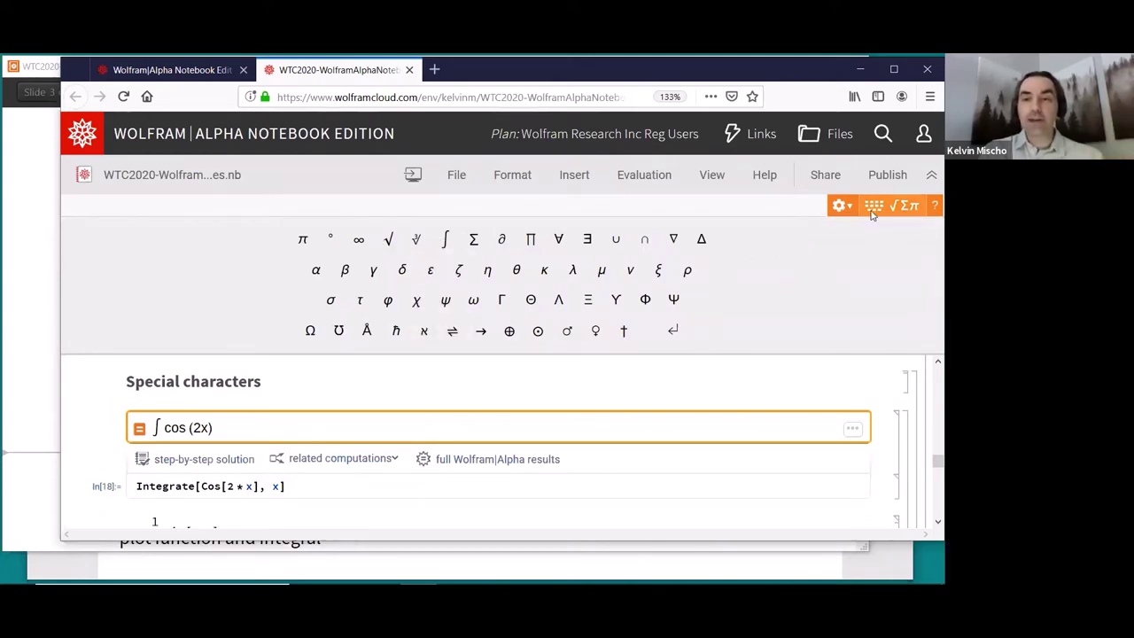
pyautogui.click(780, 246)
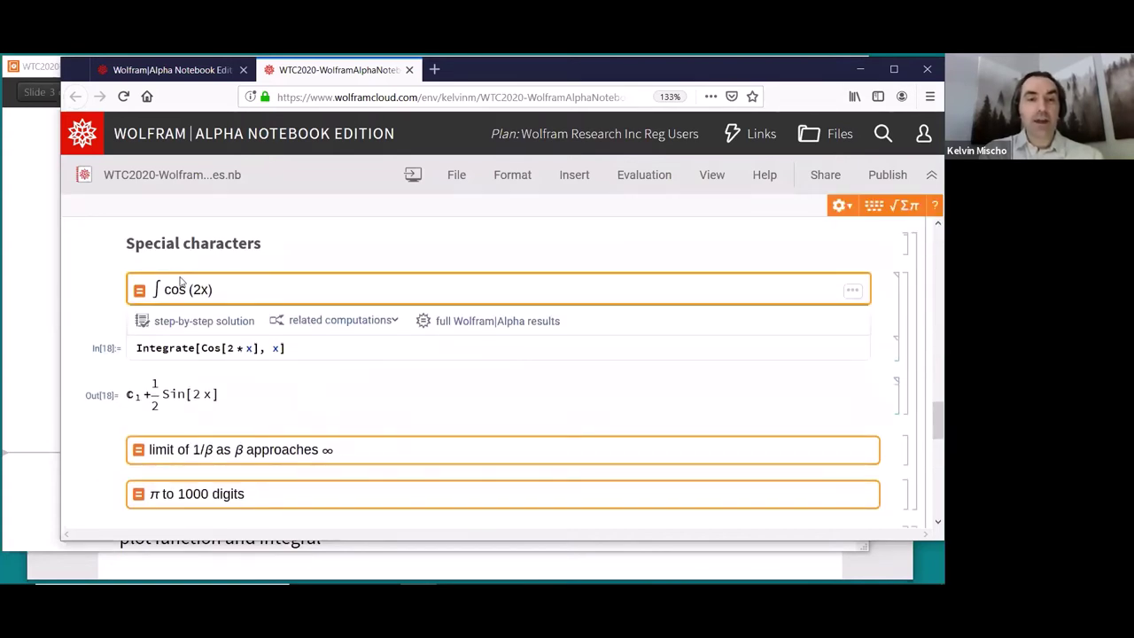
# - Evaluate the limit of 1/β as β approaches ∞, giving 0
pyautogui.scroll(-1, 284, 408)
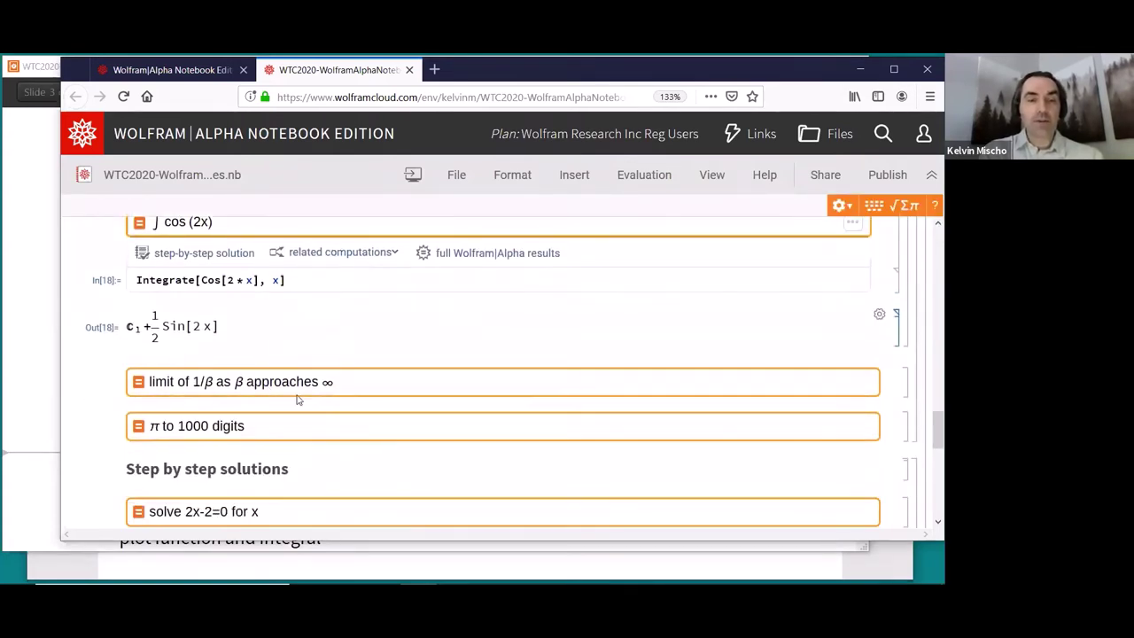
pyautogui.click(362, 380)
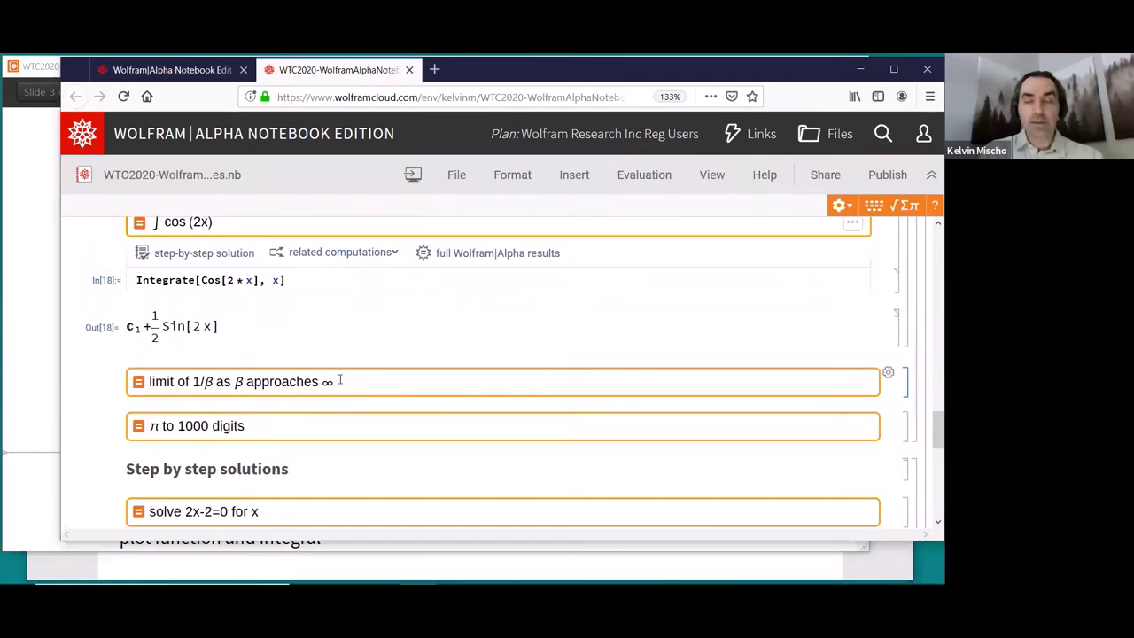
pyautogui.click(260, 380)
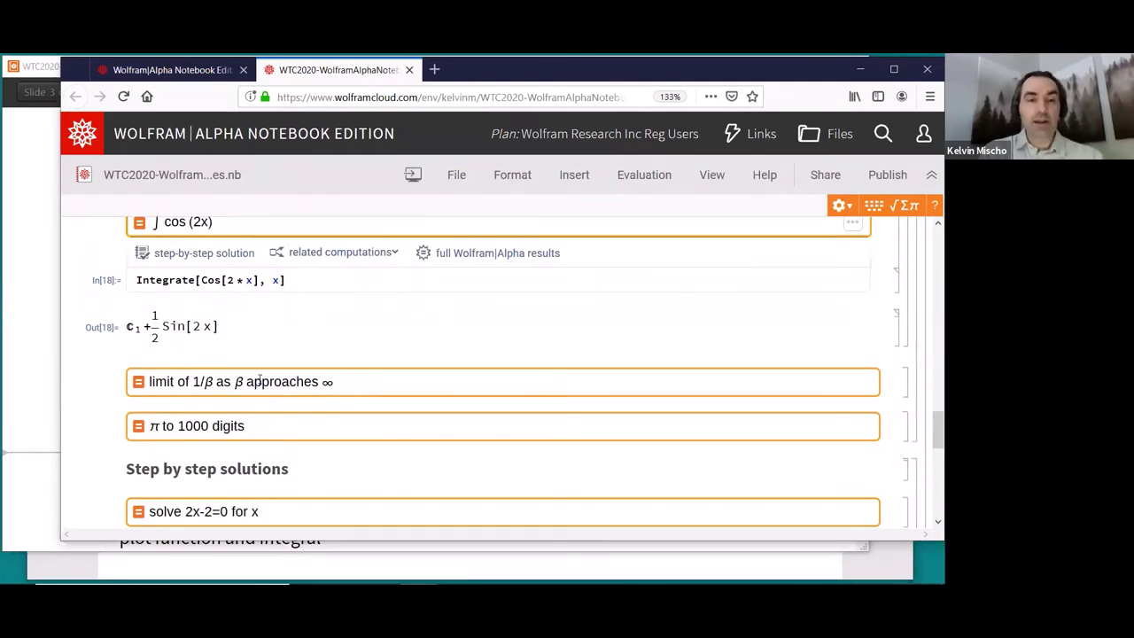
pyautogui.click(331, 383)
pyautogui.hotkey('shift', 'Return')
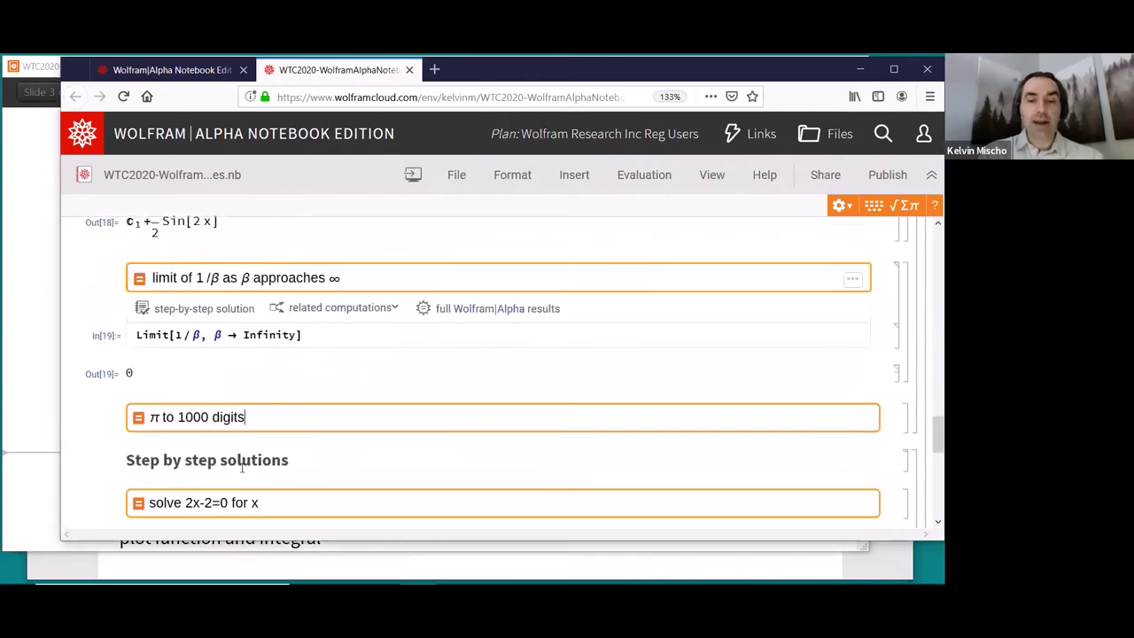
# - Evaluate π to 1000 digits via N[Pi, 1000] and scroll through the result
pyautogui.hotkey('shift', 'Return')
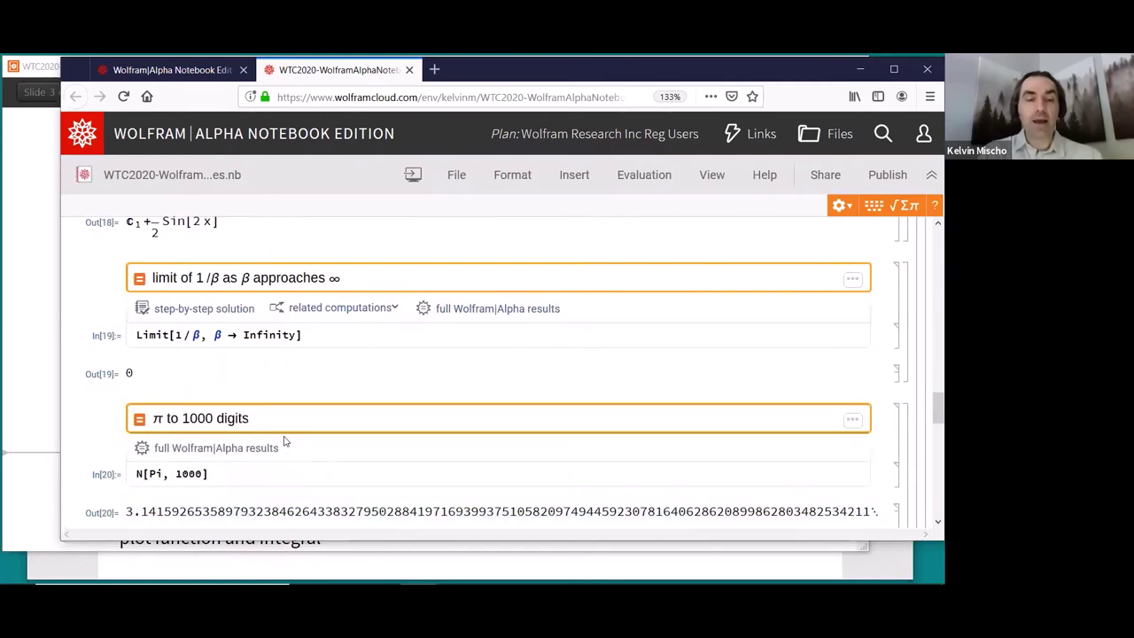
pyautogui.scroll(-1, 288, 425)
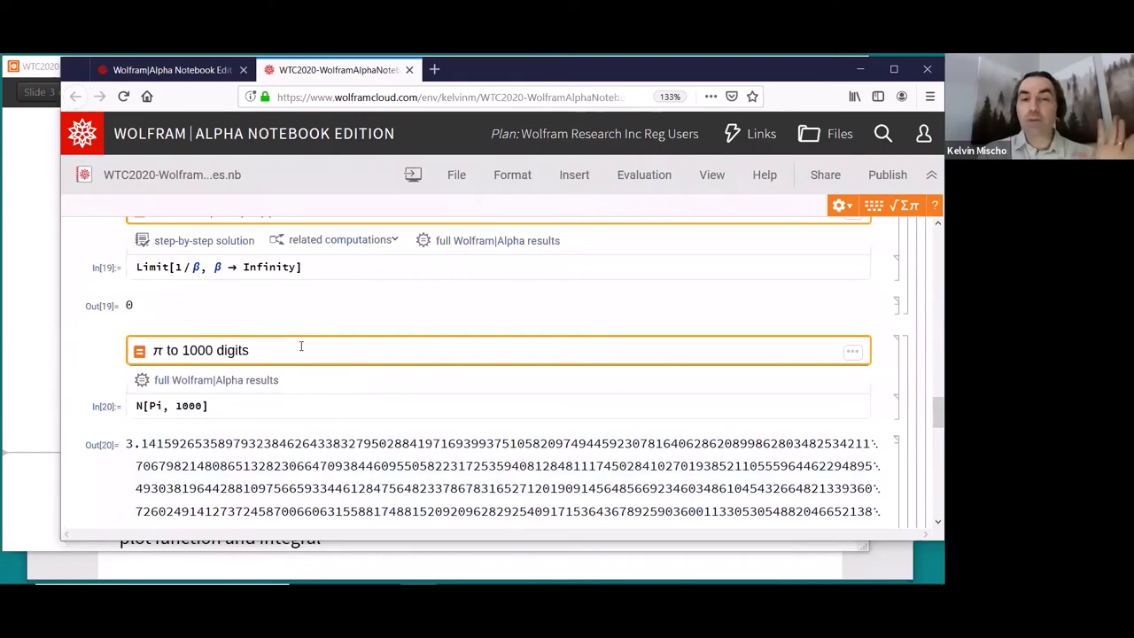
pyautogui.scroll(-3, 301, 347)
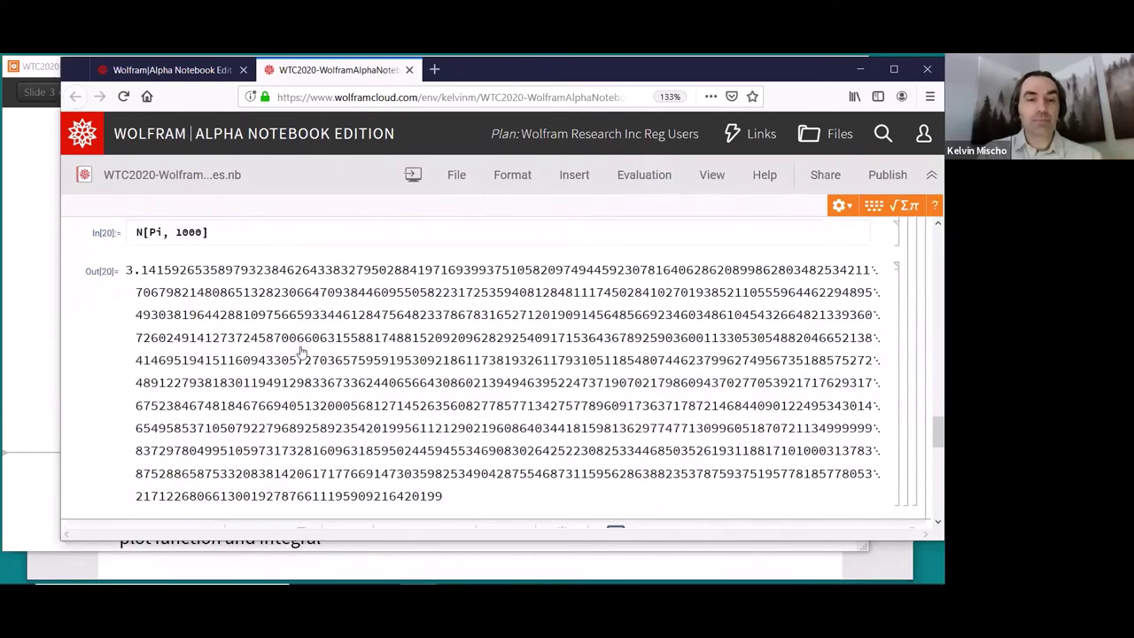
pyautogui.scroll(-6, 301, 352)
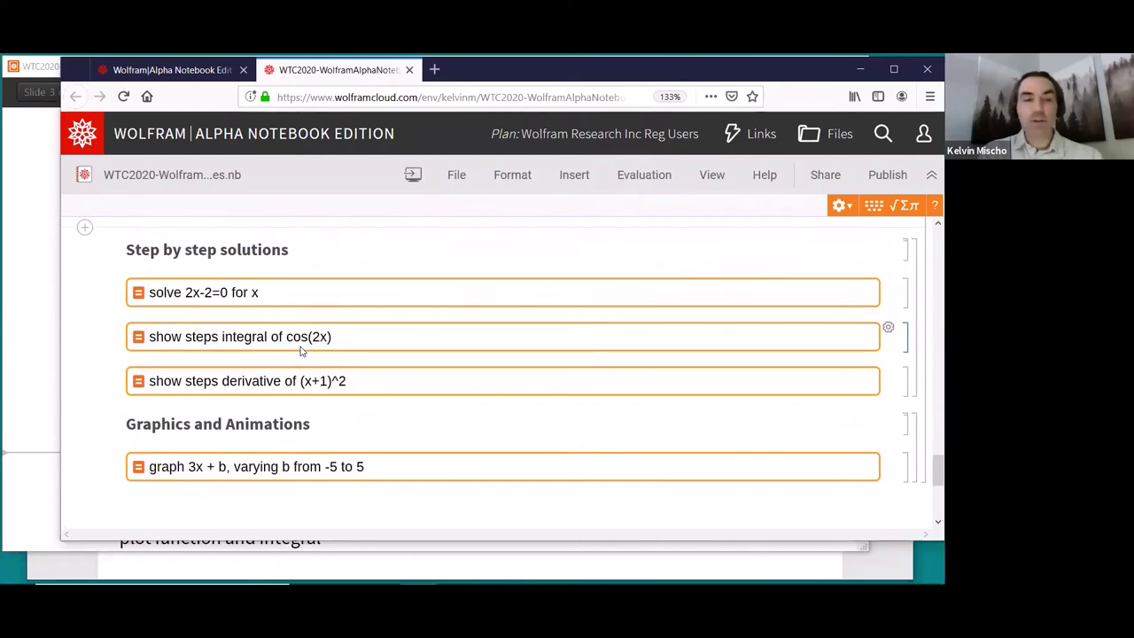
# - Solve 2x−2=0 for x and expand its step-by-step solution to show all steps
pyautogui.click(265, 293)
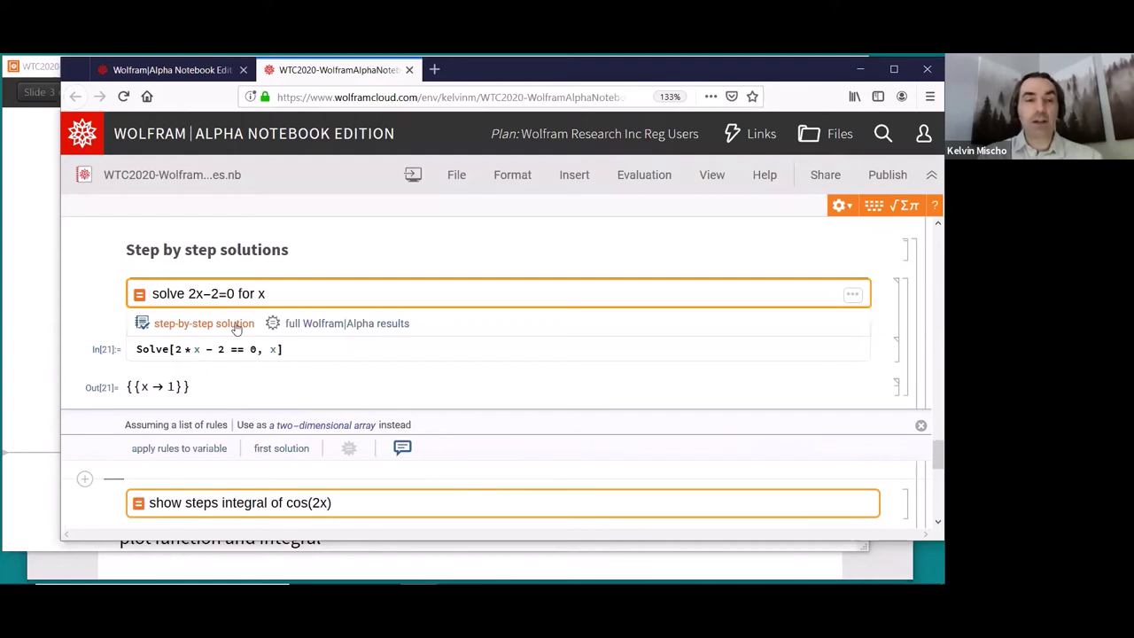
pyautogui.click(237, 329)
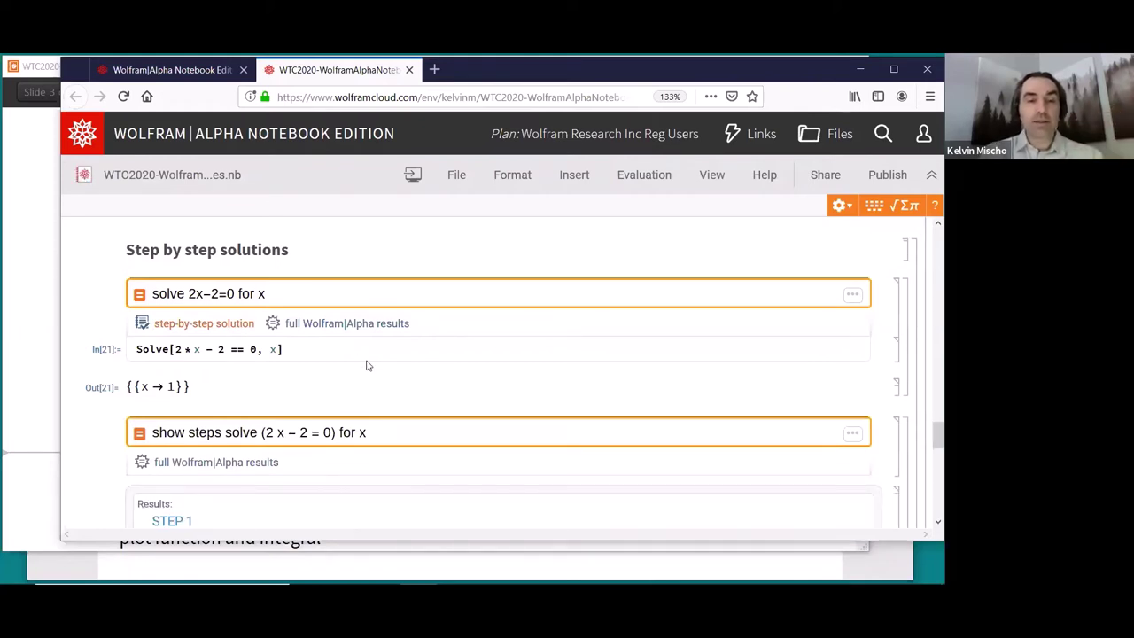
pyautogui.scroll(-3, 367, 365)
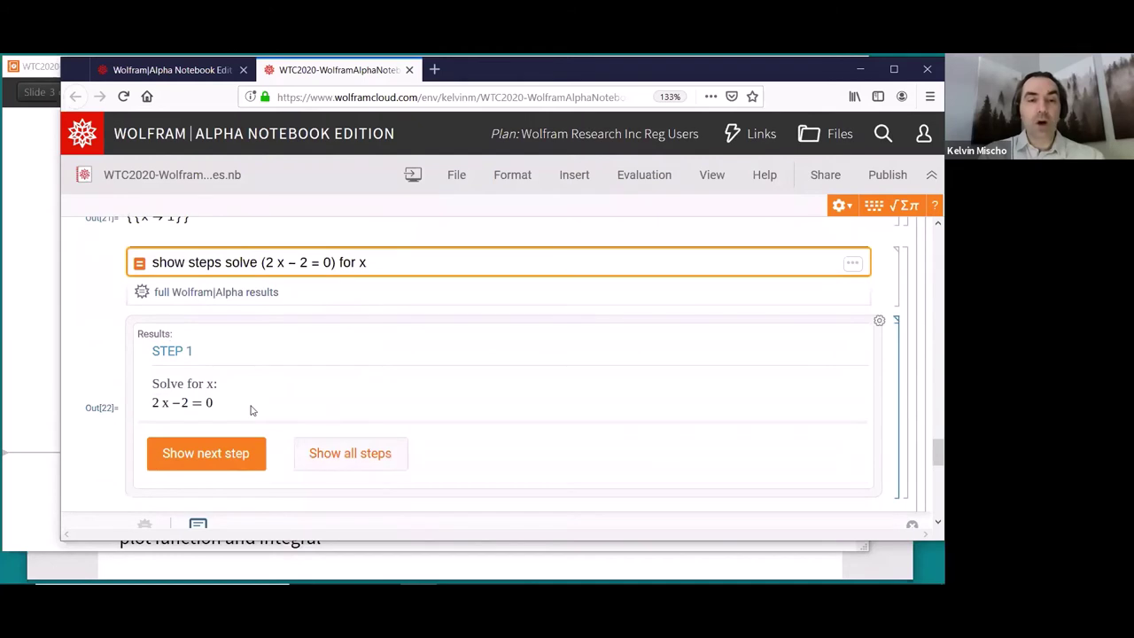
pyautogui.click(333, 456)
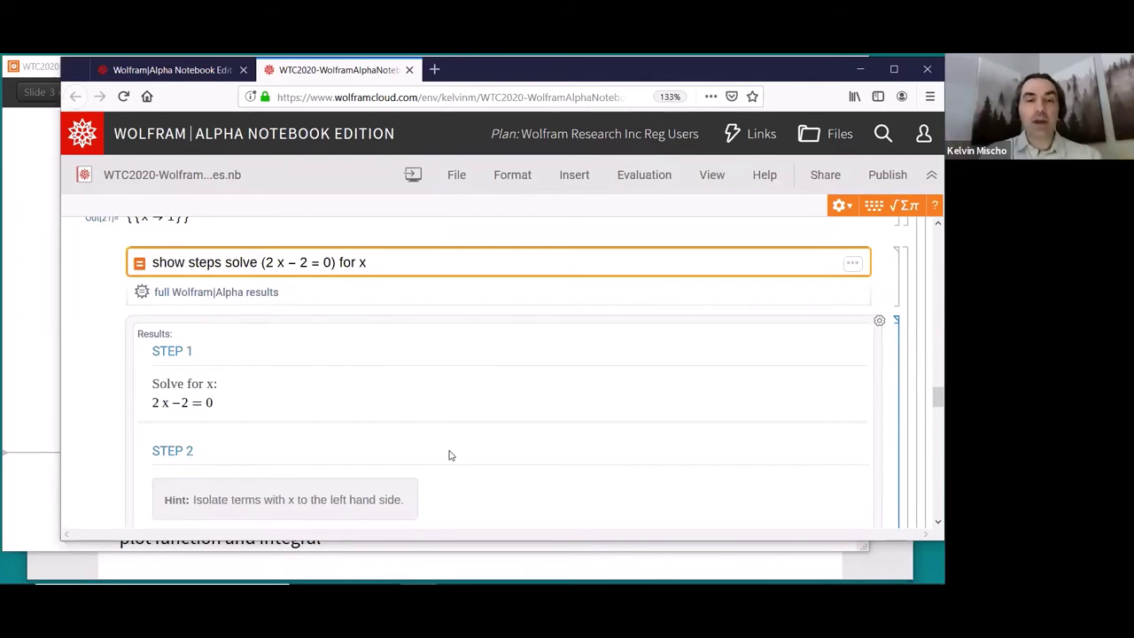
pyautogui.scroll(-4, 450, 455)
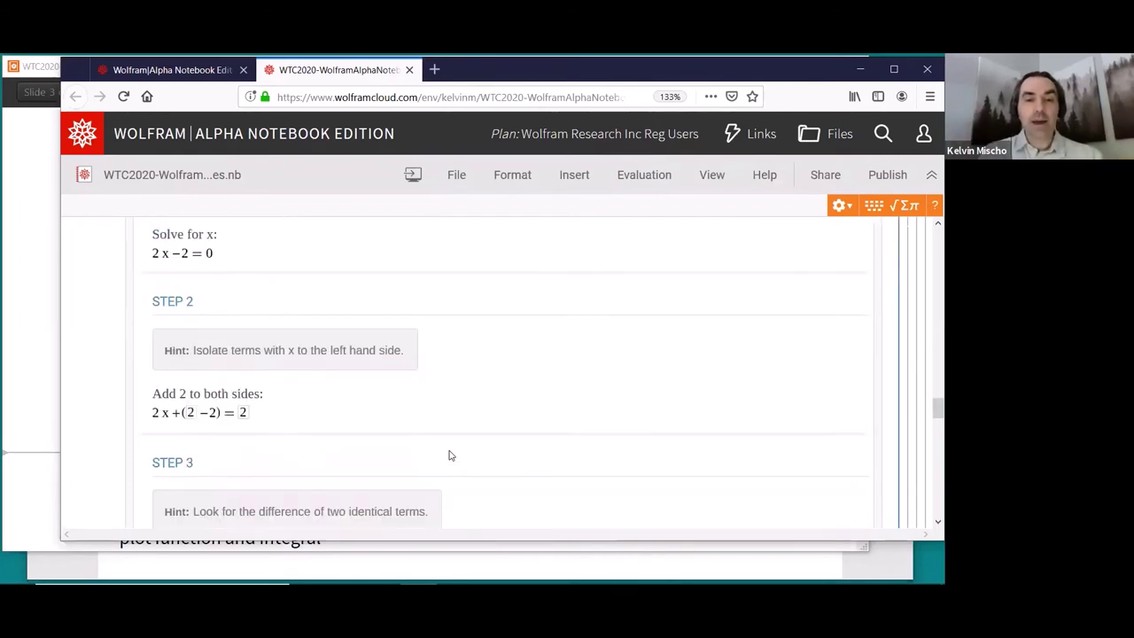
pyautogui.scroll(-6, 449, 455)
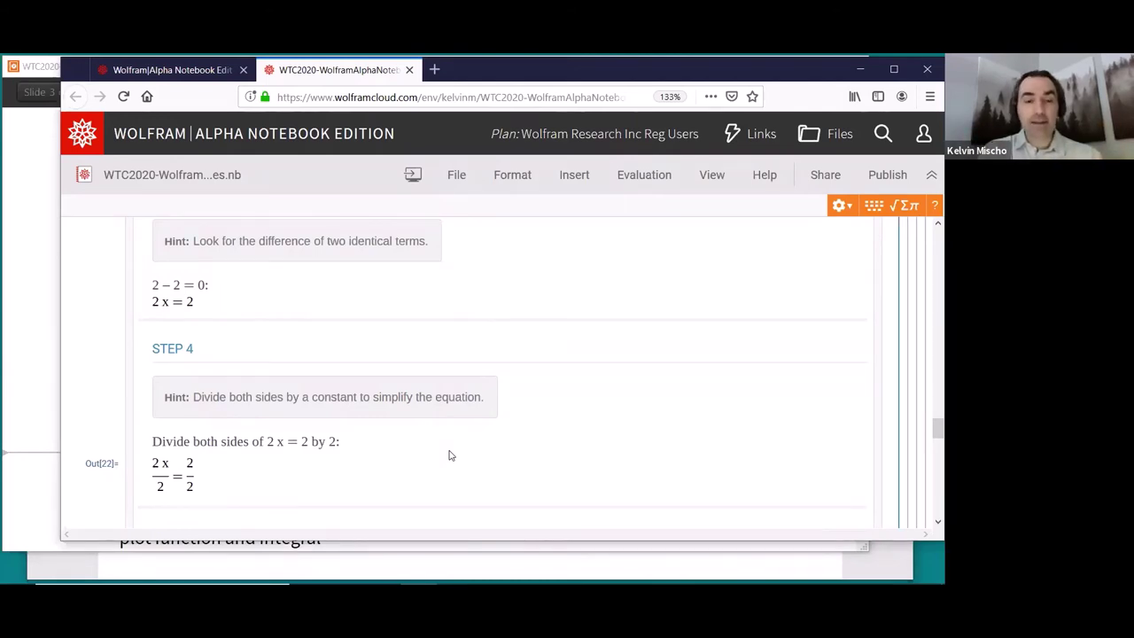
pyautogui.scroll(-3, 449, 455)
pyautogui.scroll(-10, 449, 456)
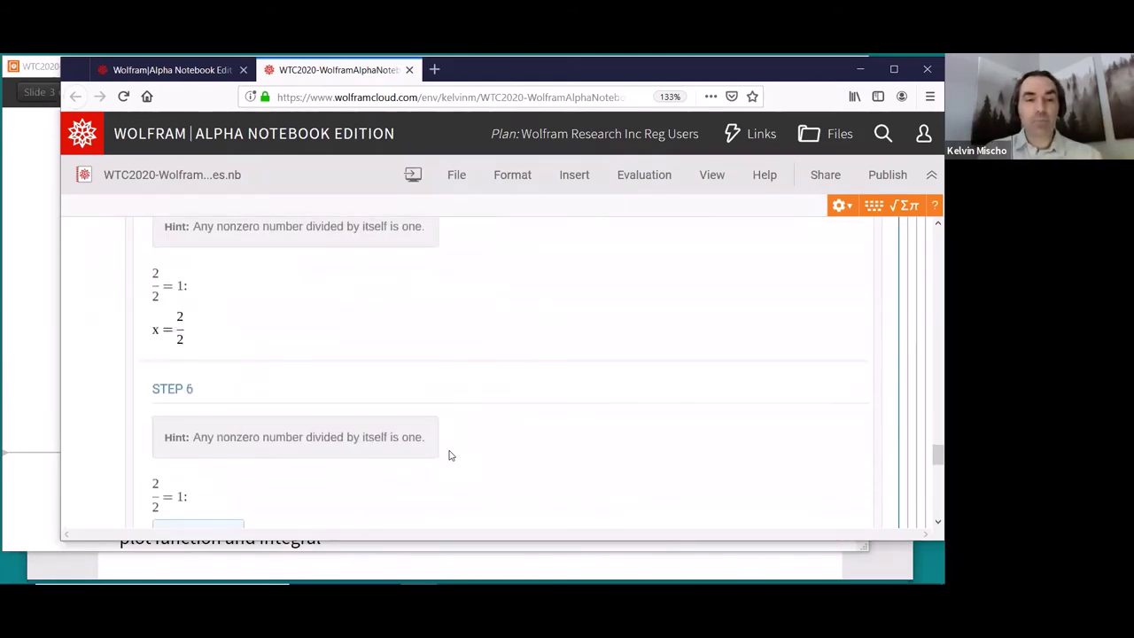
pyautogui.scroll(-2, 449, 455)
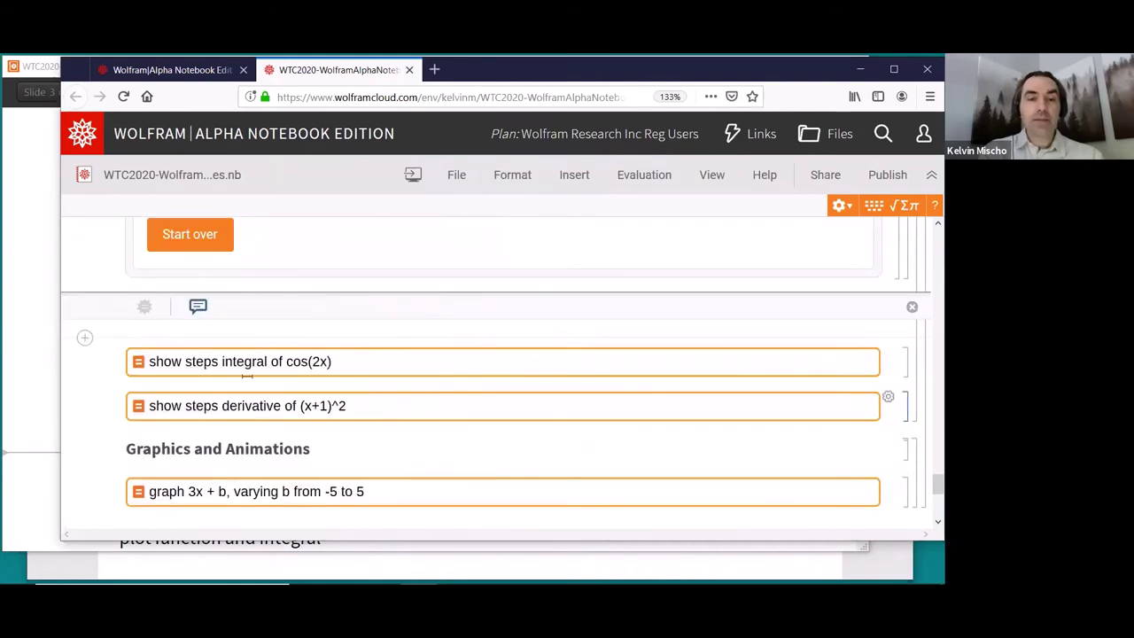
pyautogui.click(374, 363)
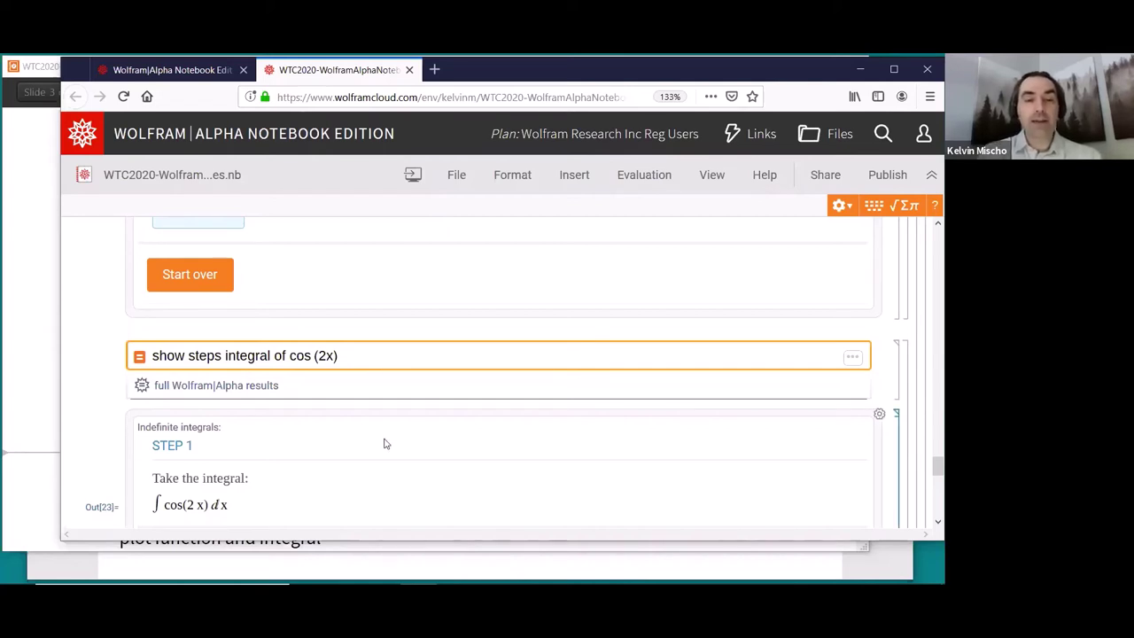
pyautogui.scroll(-3, 384, 443)
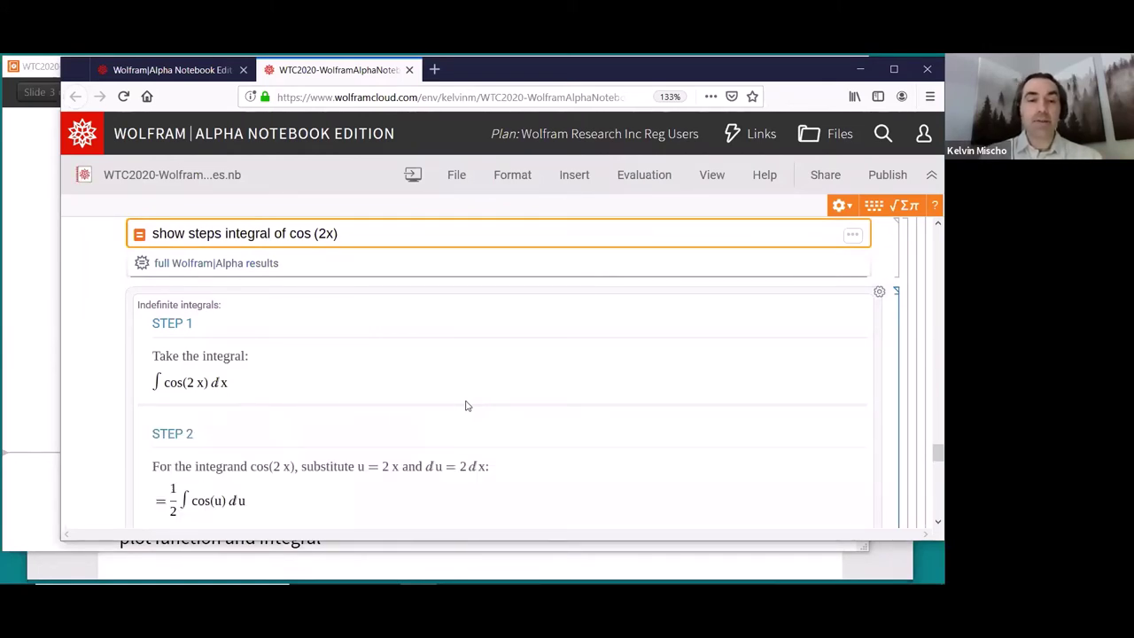
pyautogui.scroll(-2, 467, 405)
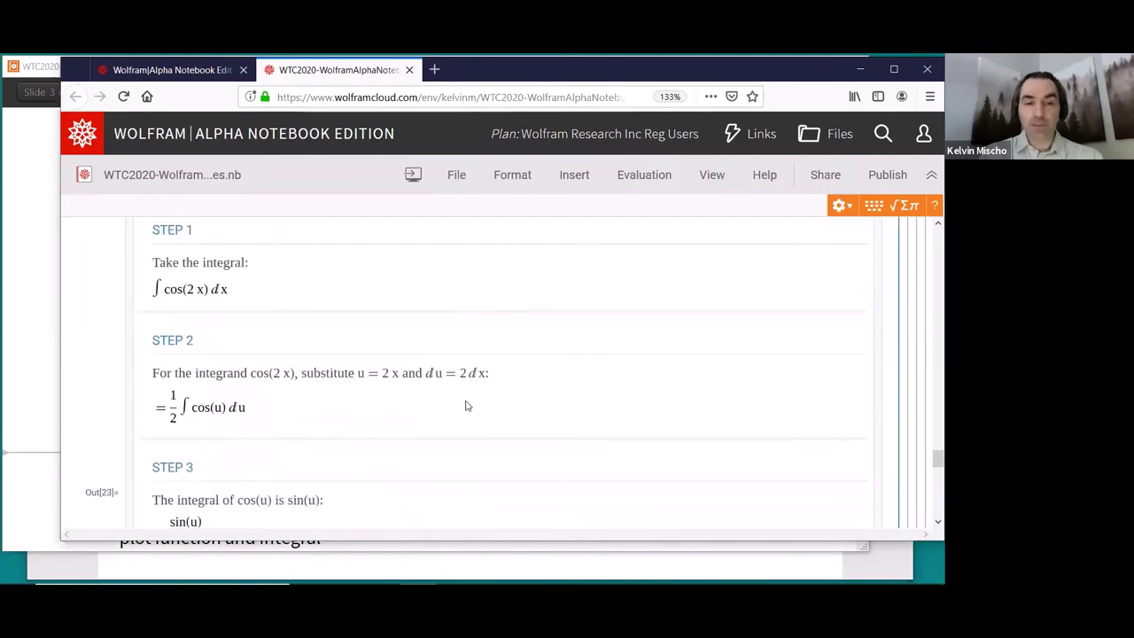
pyautogui.scroll(-1, 468, 406)
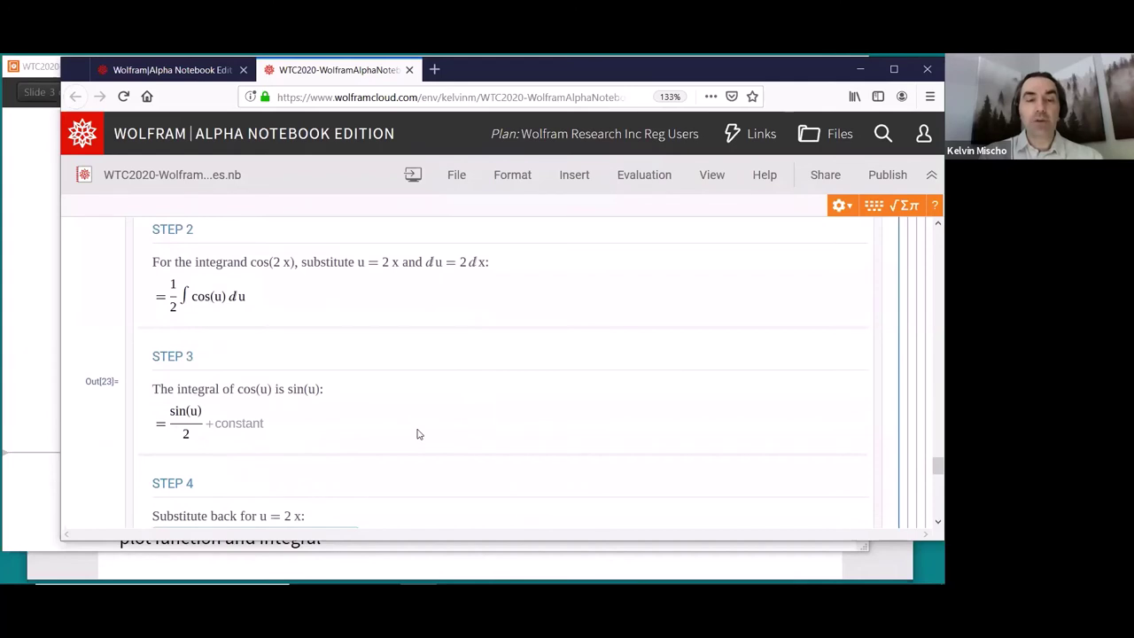
pyautogui.scroll(-2, 418, 434)
pyautogui.scroll(-3, 418, 434)
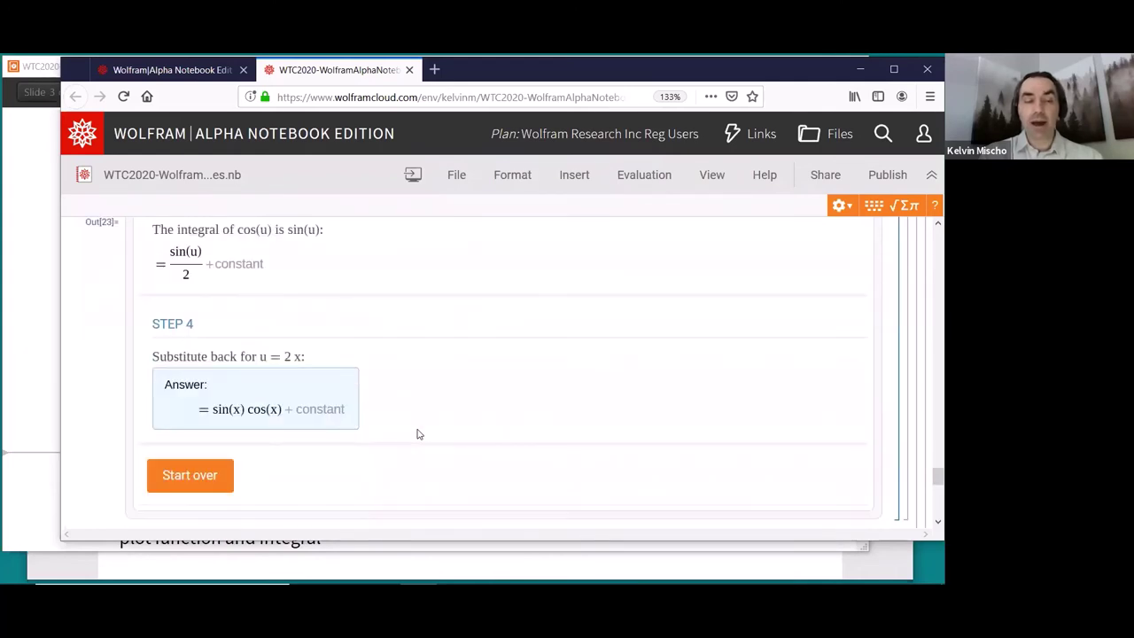
# - Evaluate the derivative of (x+1)^2 and show all steps down to the answer 2(1+x)
pyautogui.scroll(-2, 418, 434)
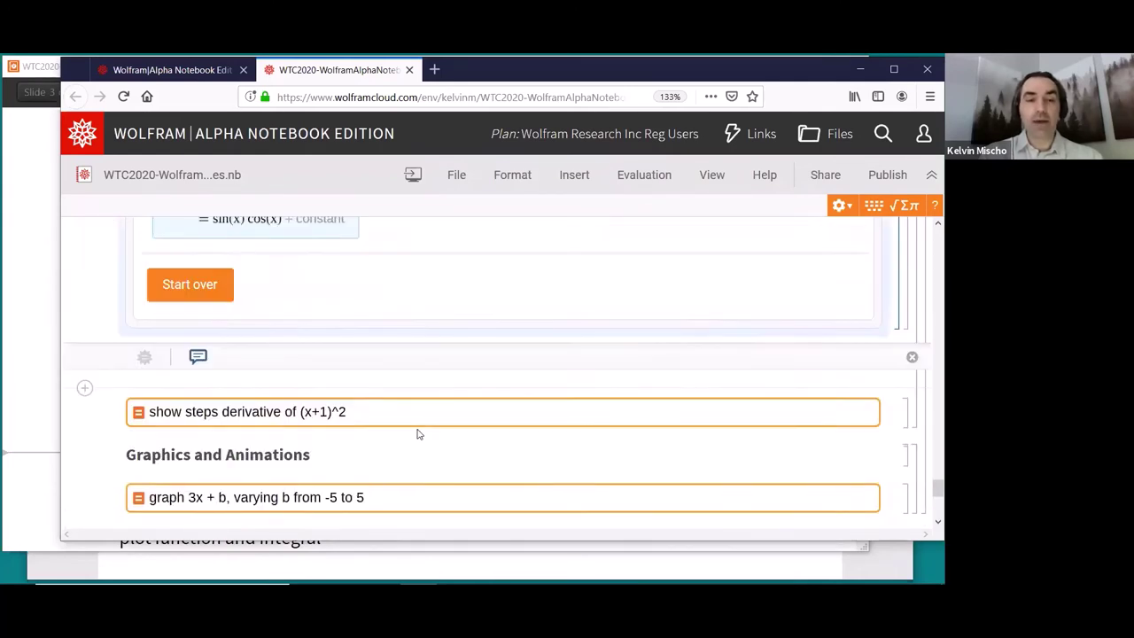
pyautogui.click(362, 397)
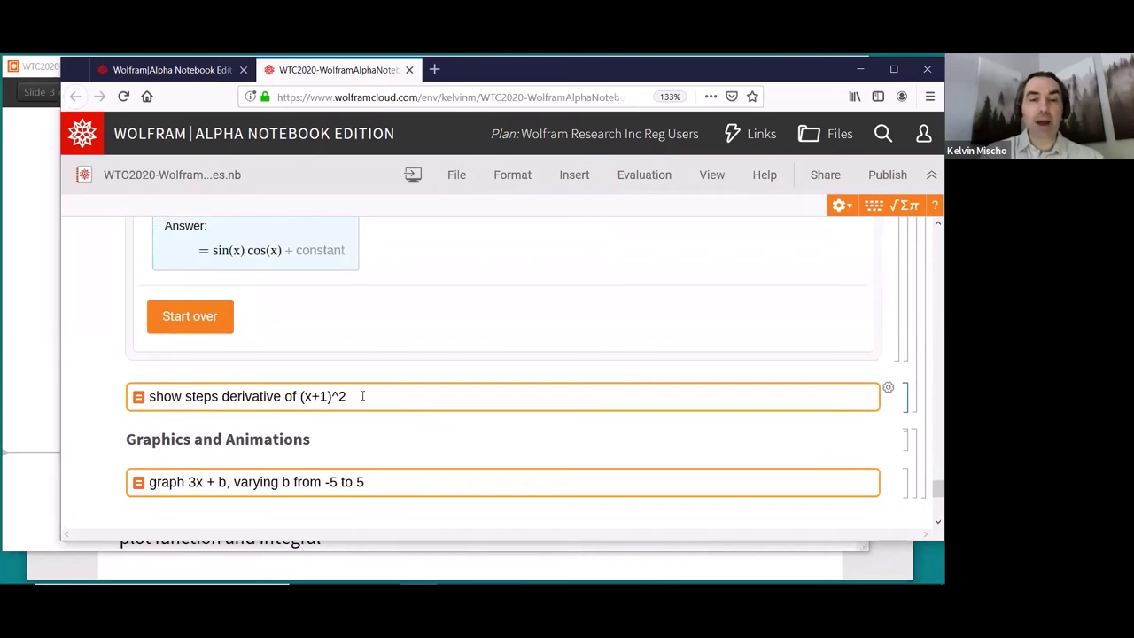
pyautogui.hotkey('shift', 'Return')
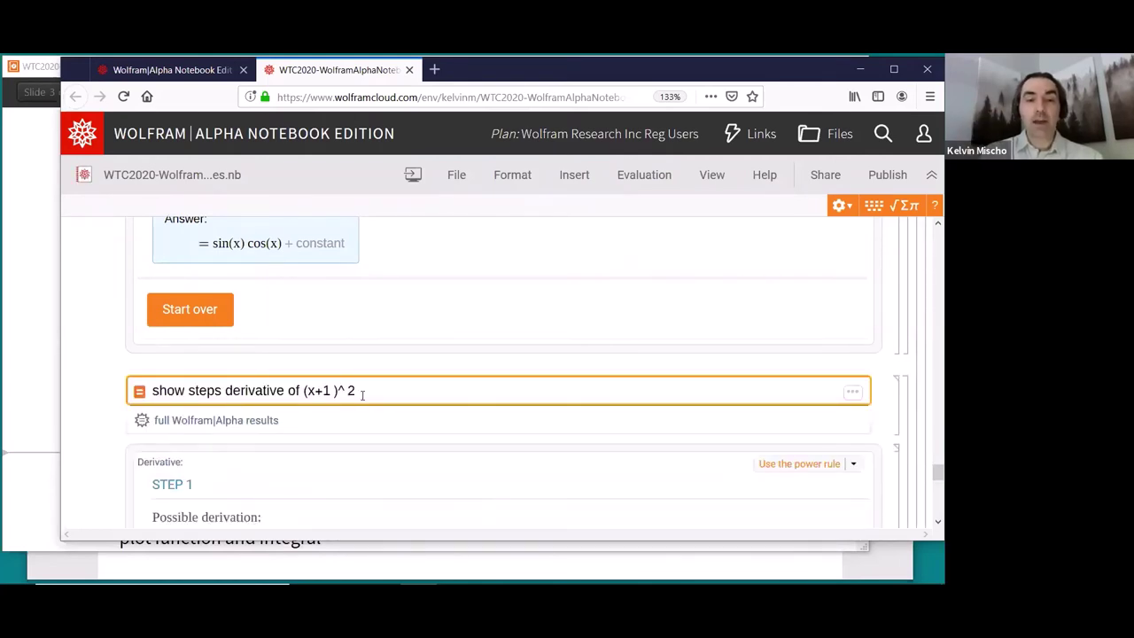
pyautogui.scroll(-3, 369, 417)
pyautogui.scroll(-1, 371, 419)
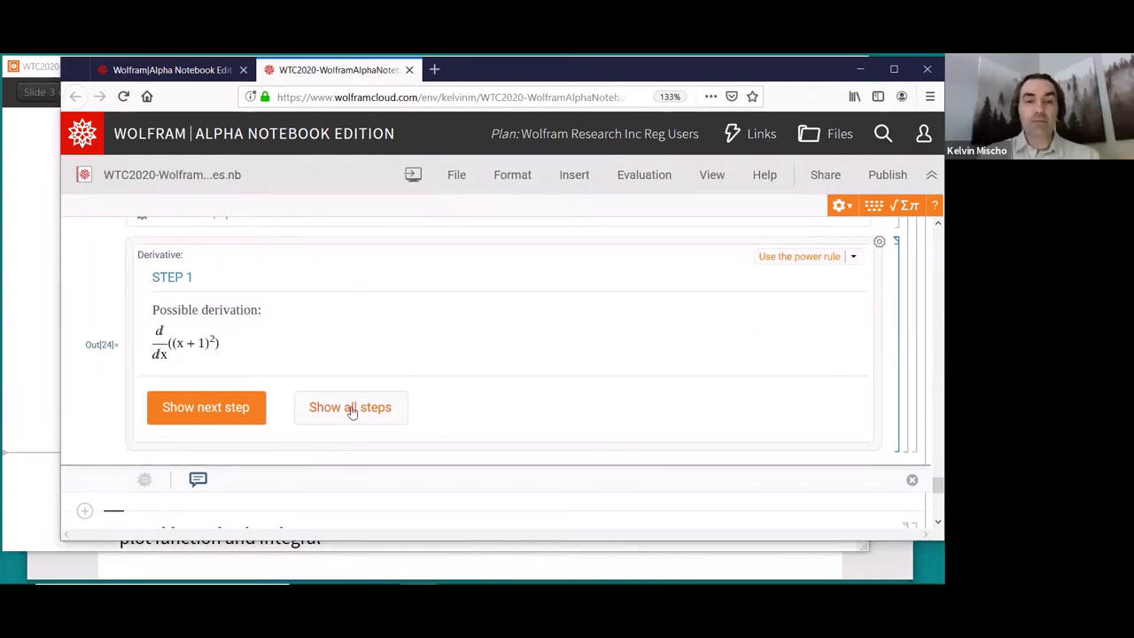
pyautogui.click(352, 412)
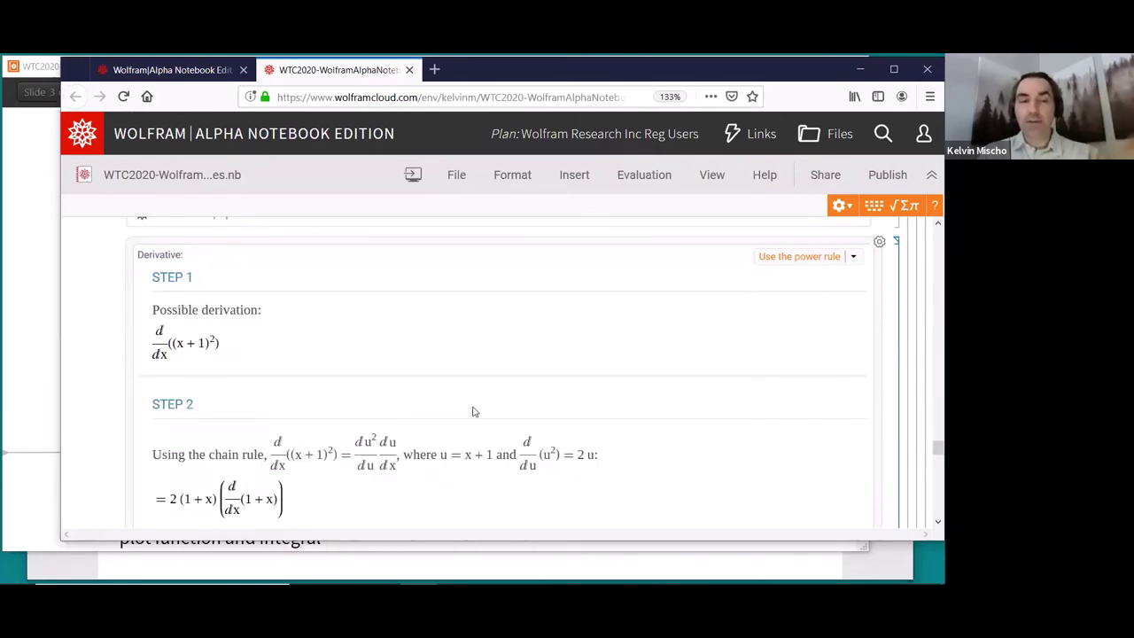
pyautogui.scroll(-3, 520, 427)
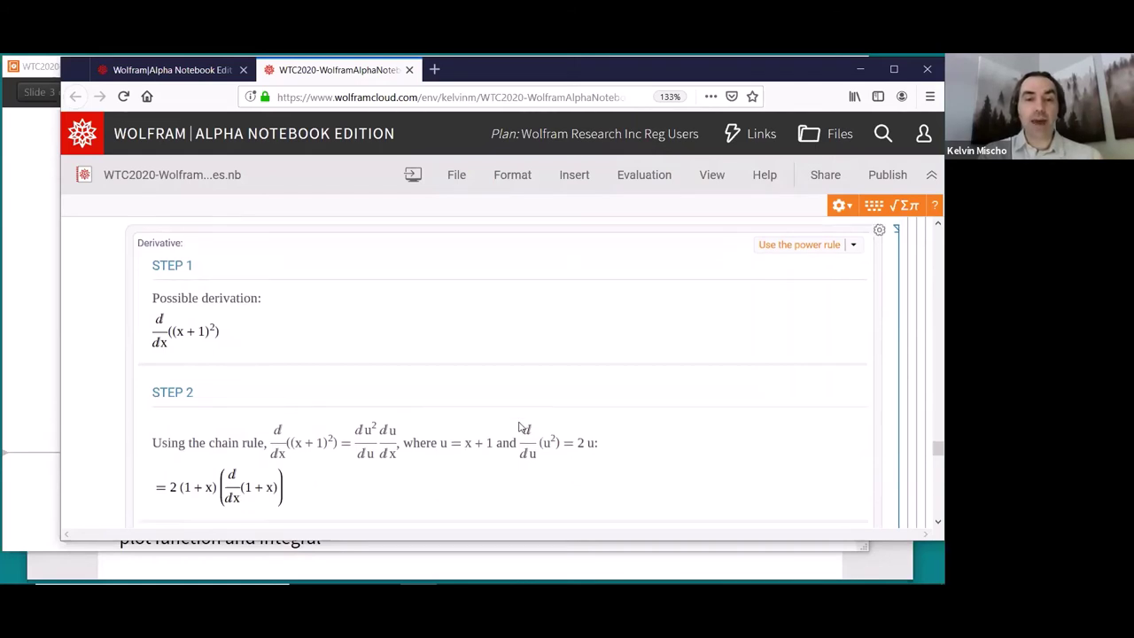
pyautogui.scroll(-3, 520, 427)
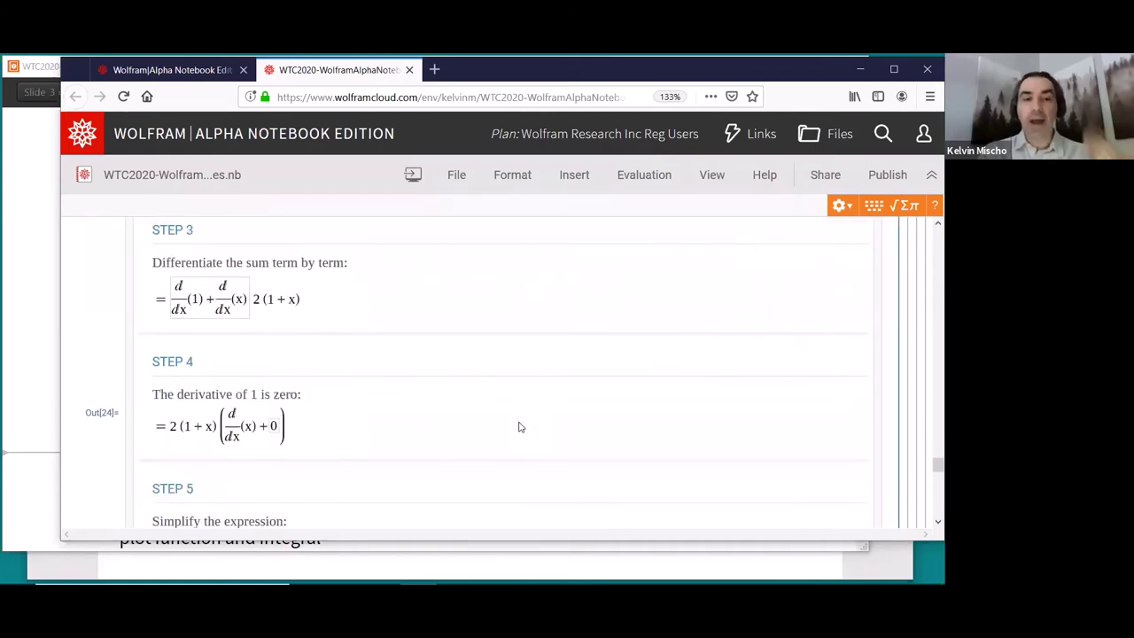
pyautogui.scroll(-7, 520, 427)
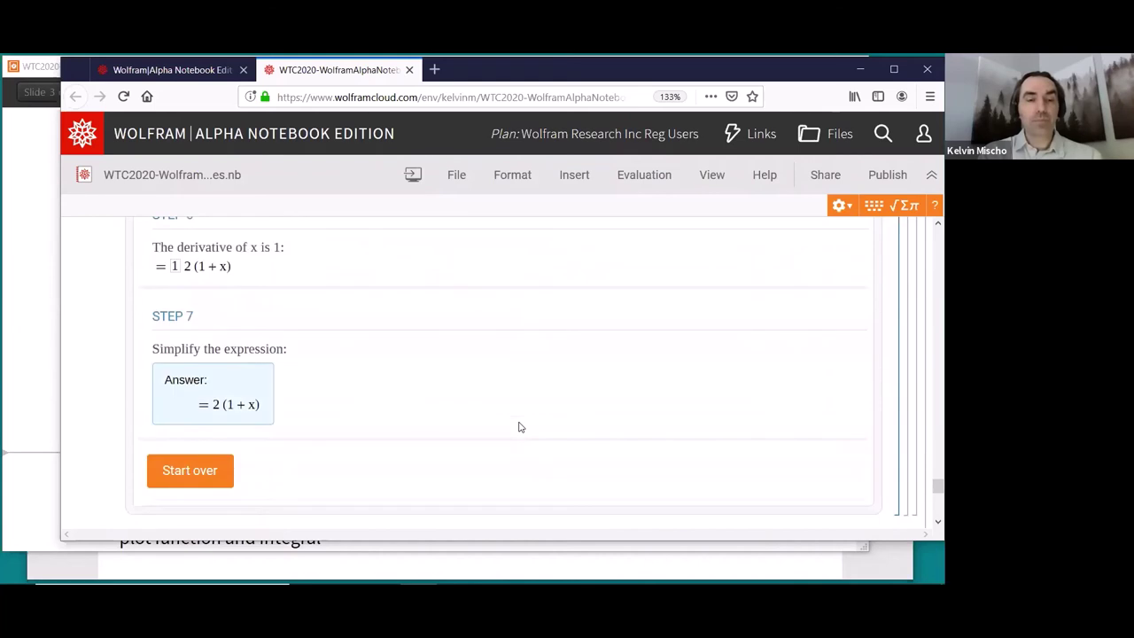
pyautogui.scroll(-3, 520, 427)
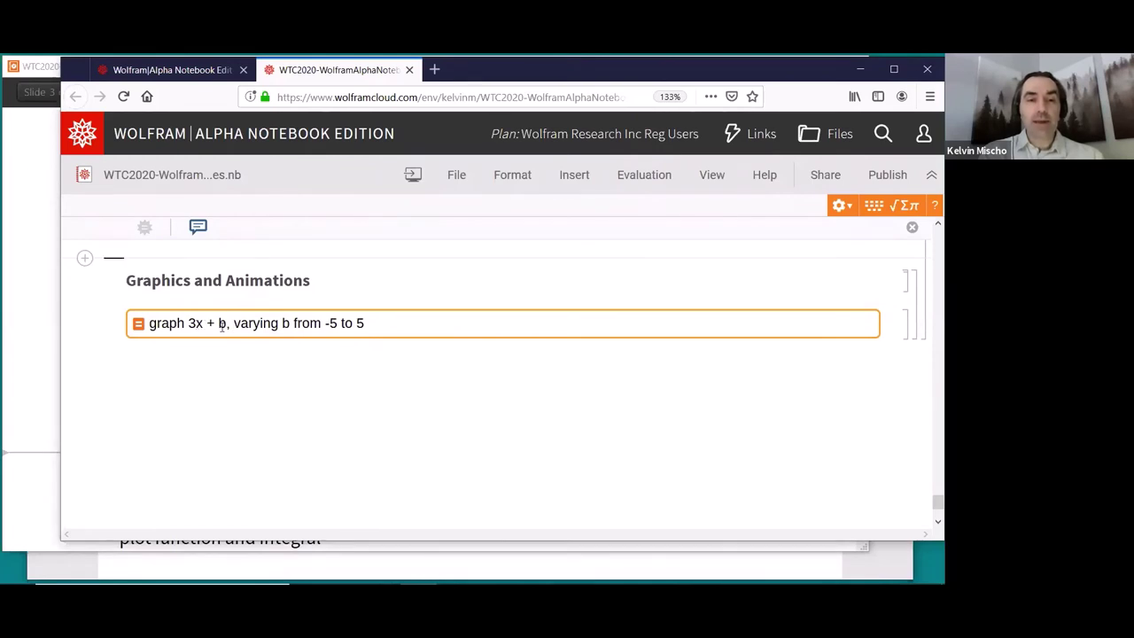
# - Evaluate 'graph 3x + b, varying b from -5 to 5' into a ManipulatePlot with a b slider
pyautogui.click(284, 323)
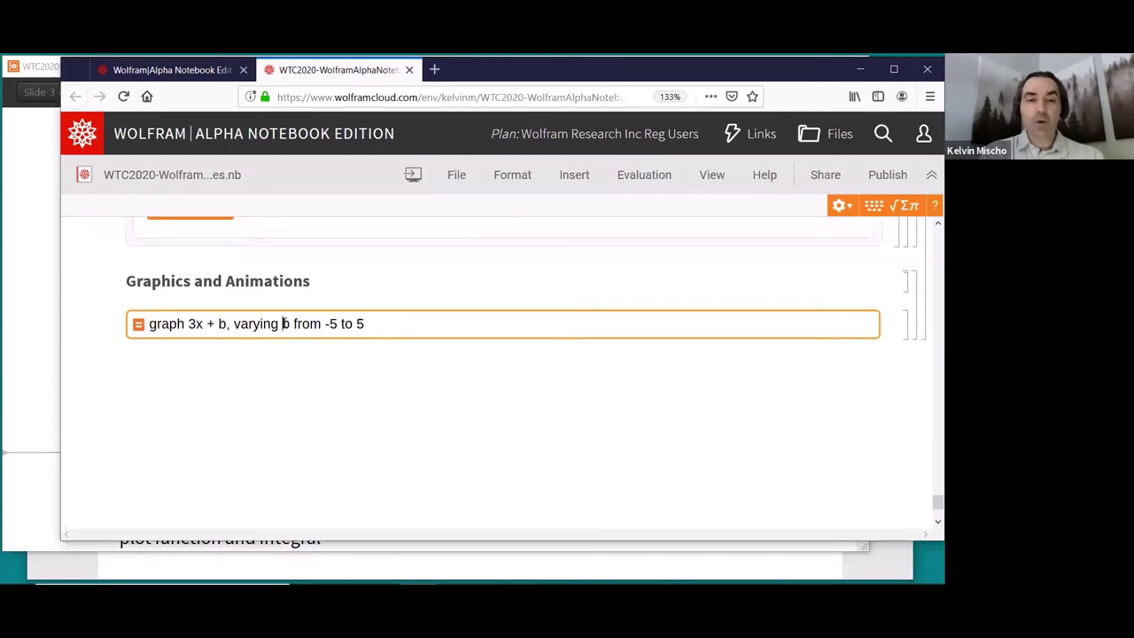
pyautogui.hotkey('shift', 'Return')
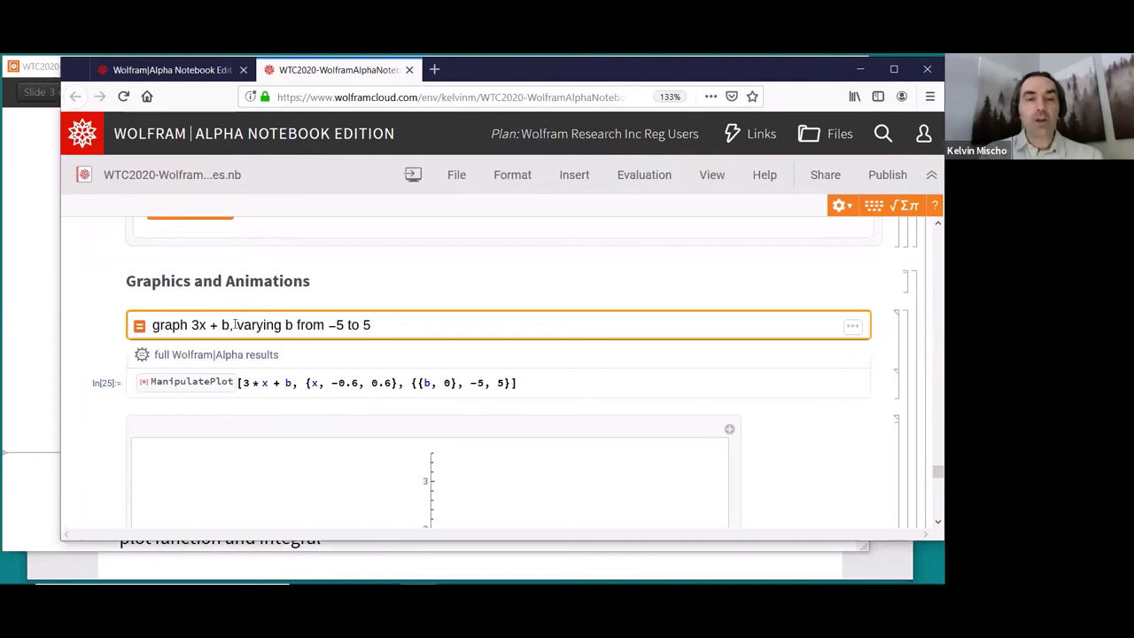
# - Set b negative on the plot's slider so the 3x + b line crosses below −1
pyautogui.scroll(-6, 299, 362)
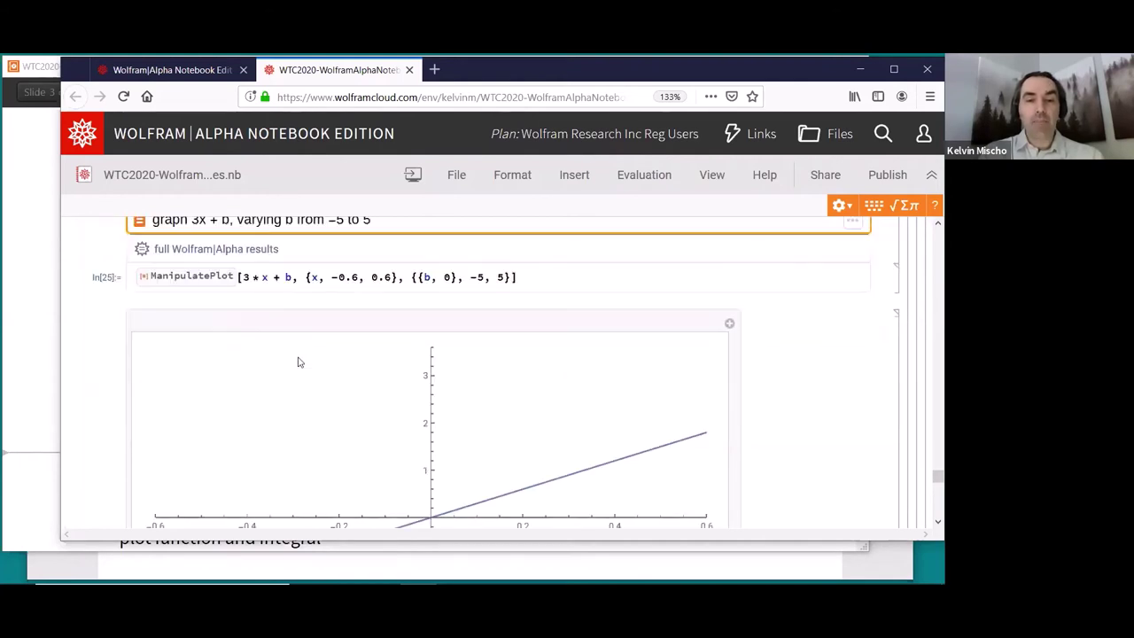
pyautogui.scroll(-2, 298, 362)
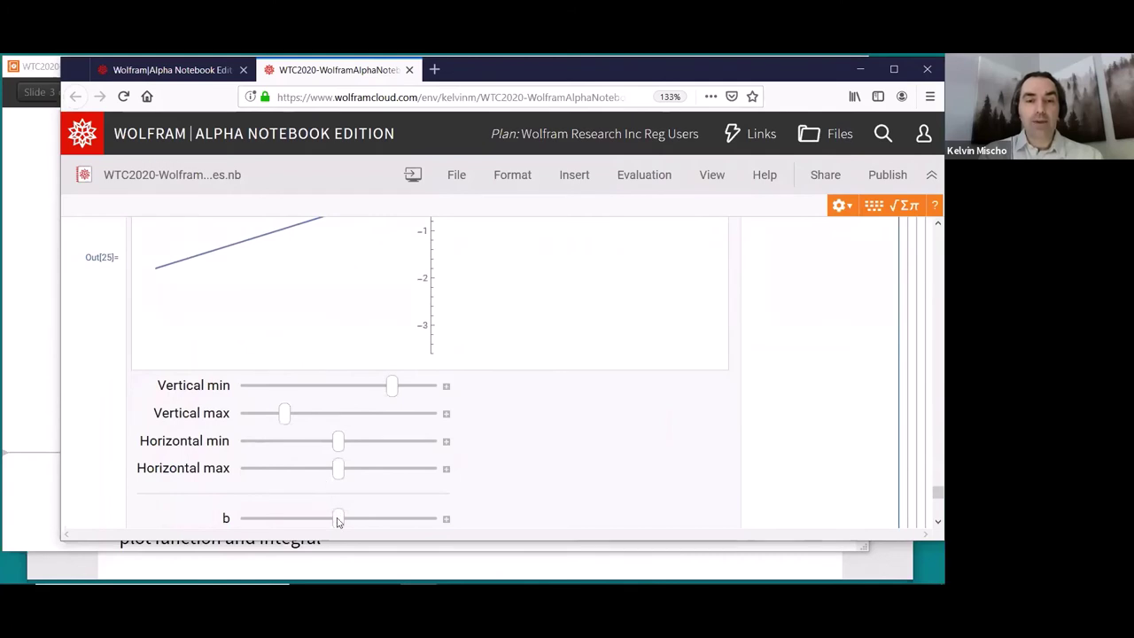
pyautogui.moveTo(337, 520); pyautogui.dragTo(281, 522)
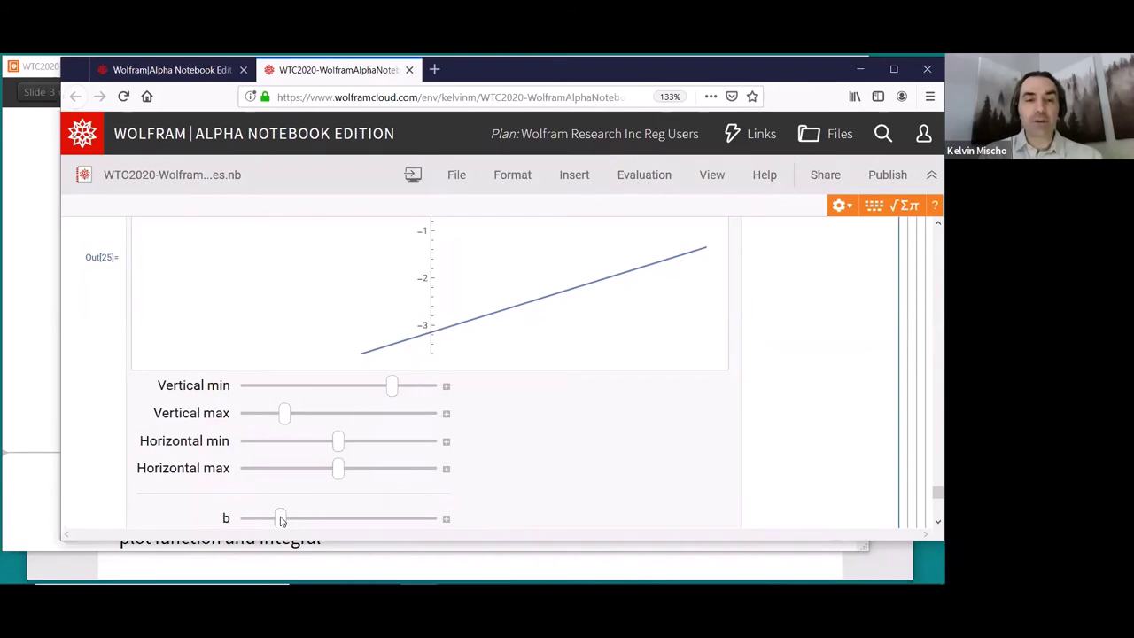
pyautogui.moveTo(281, 521); pyautogui.dragTo(312, 525)
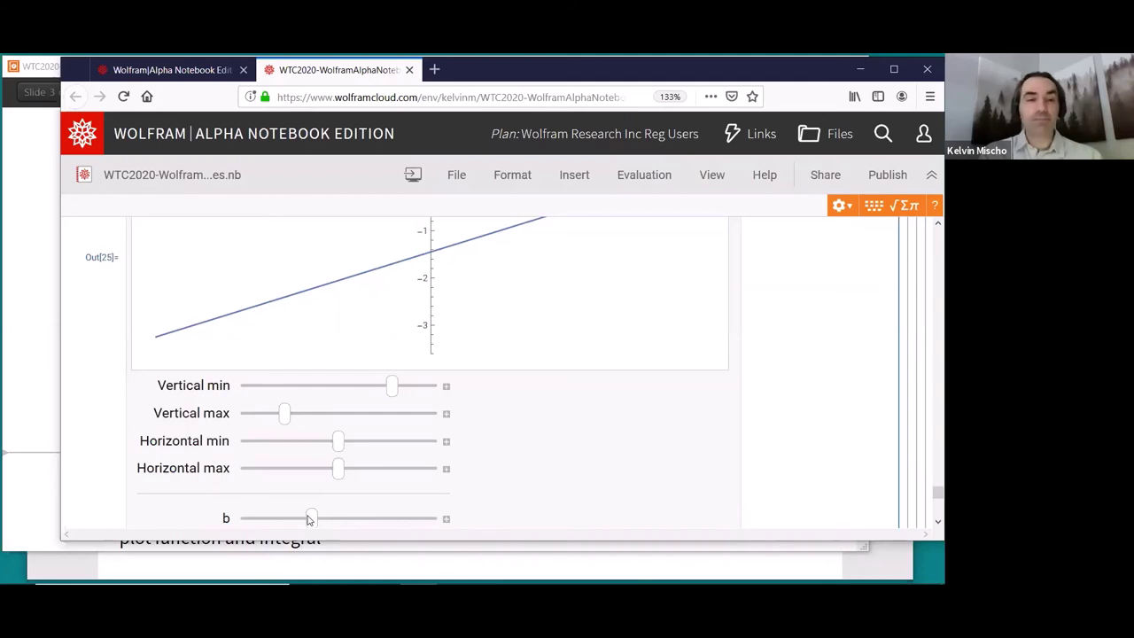
# - Advance the slideshow to slide 4, Publishing a Notebook, then bring the browser notebook back
pyautogui.click(37, 461)
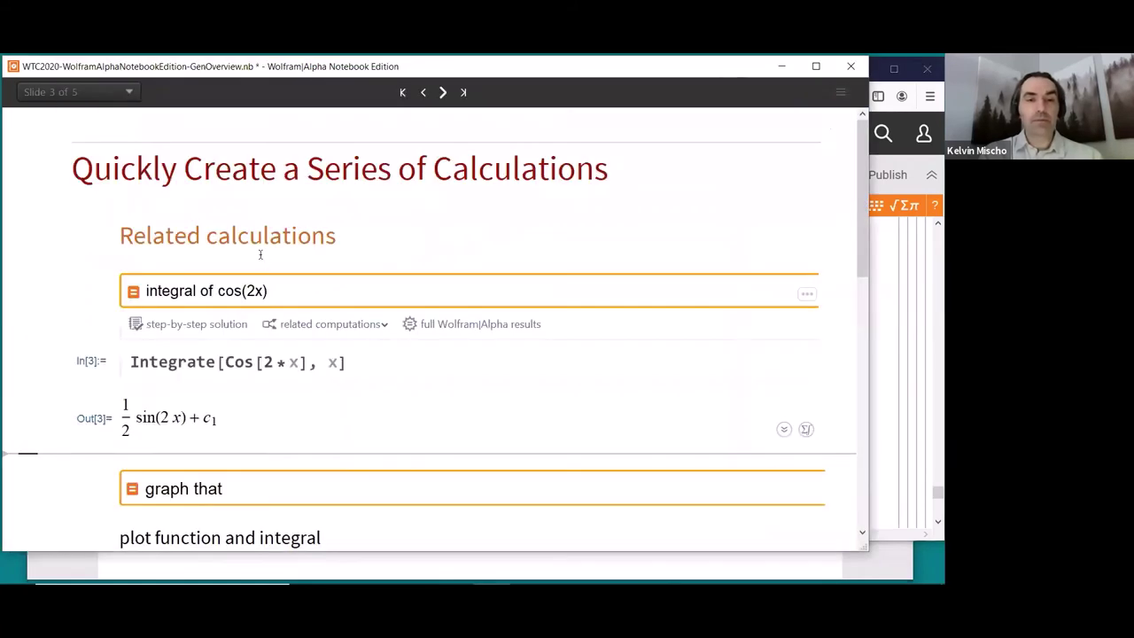
pyautogui.click(443, 92)
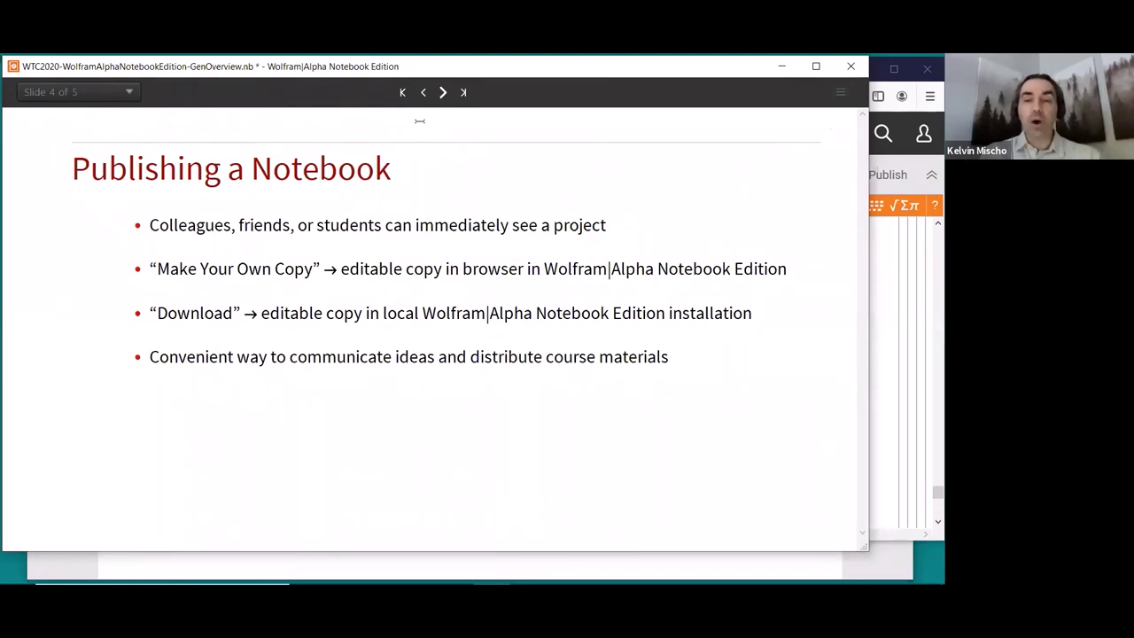
pyautogui.click(928, 227)
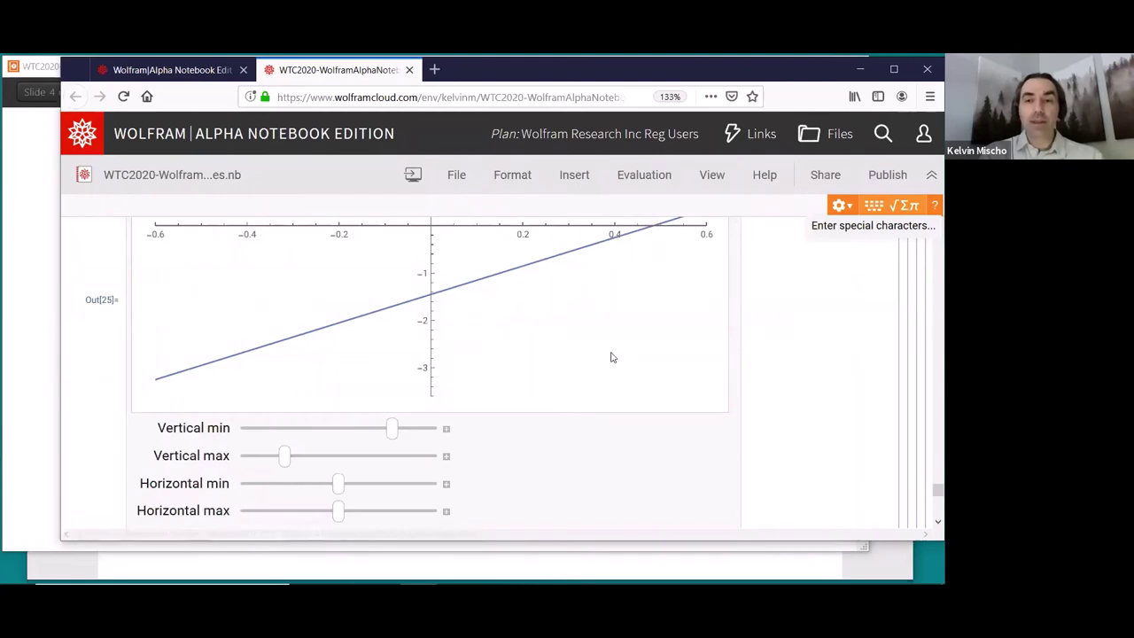
# - Publish WTC2020-WolframAlphaNotebookEdition-Examples.nb publicly and view the published page in a new tab
pyautogui.click(885, 175)
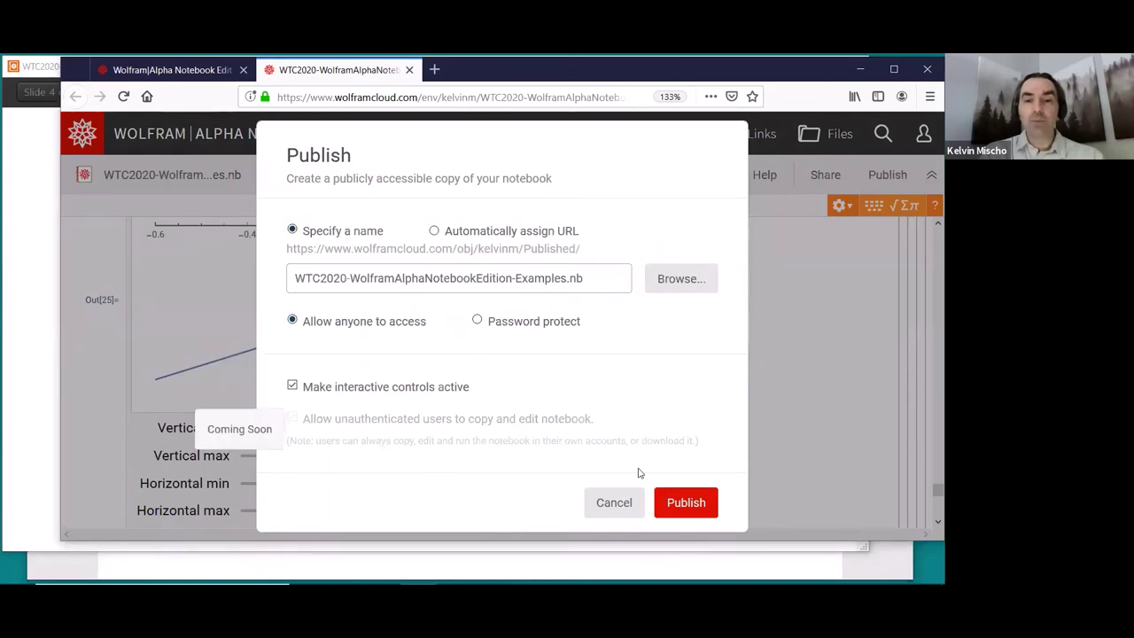
pyautogui.click(671, 502)
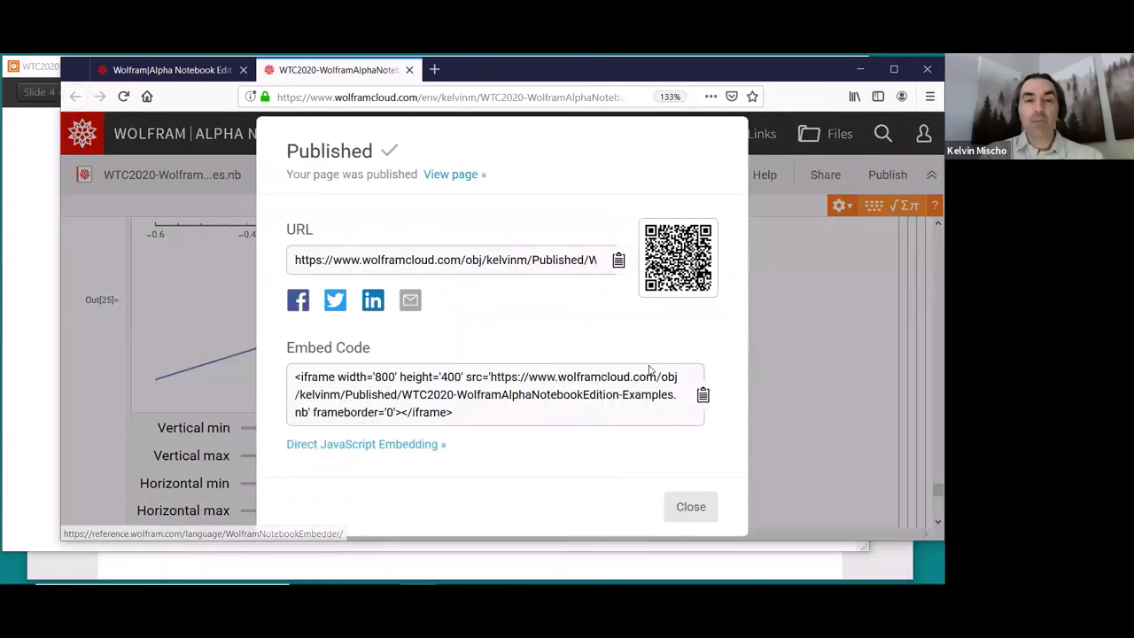
pyautogui.click(460, 175)
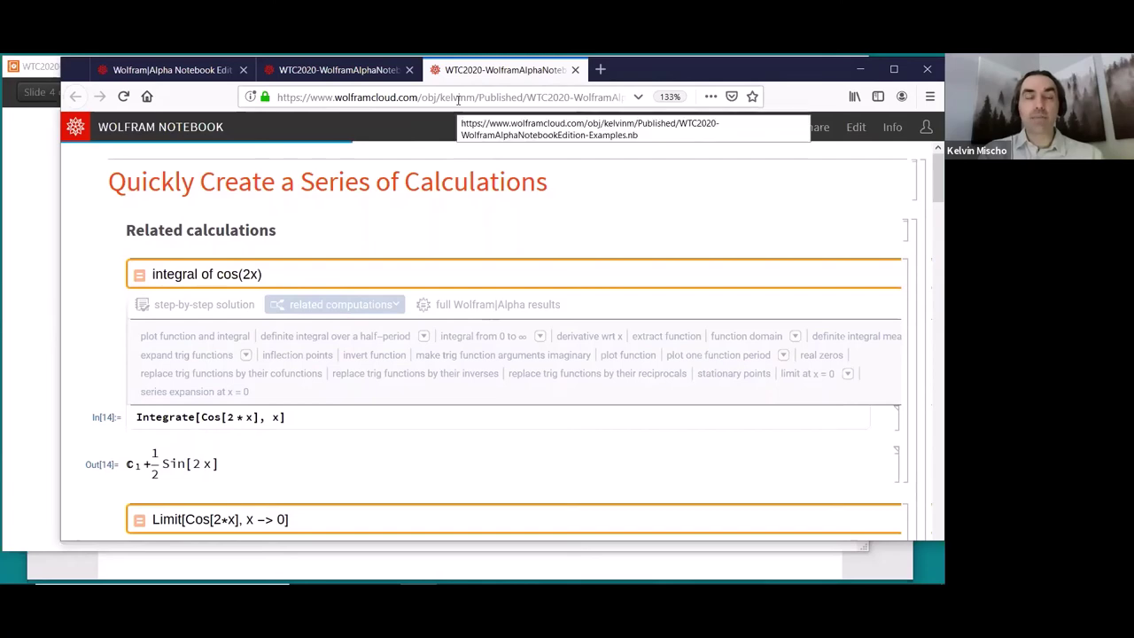
# - Bring the presentation window back in front, showing slide 4 of 5
pyautogui.click(55, 292)
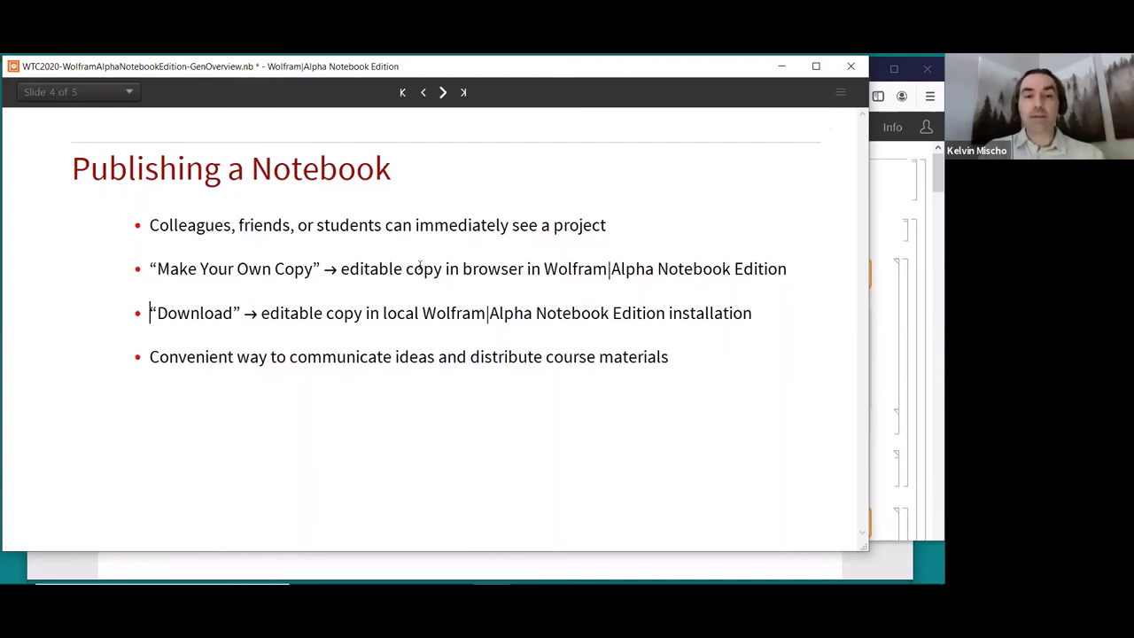
# - Advance to slide 5 of 5, Professional Development and Implementation
pyautogui.click(443, 93)
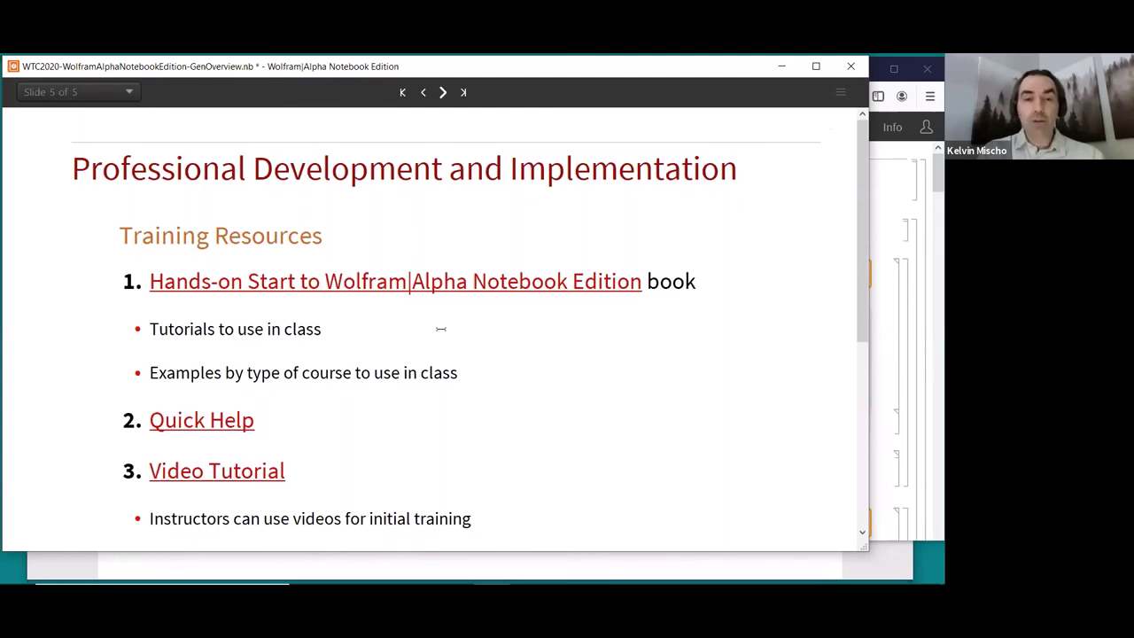
# - Bring the Chapter 1 PDF forward and scroll up to the 'Project 1: Projecting the Hours of a Summer Job' title
pyautogui.click(259, 566)
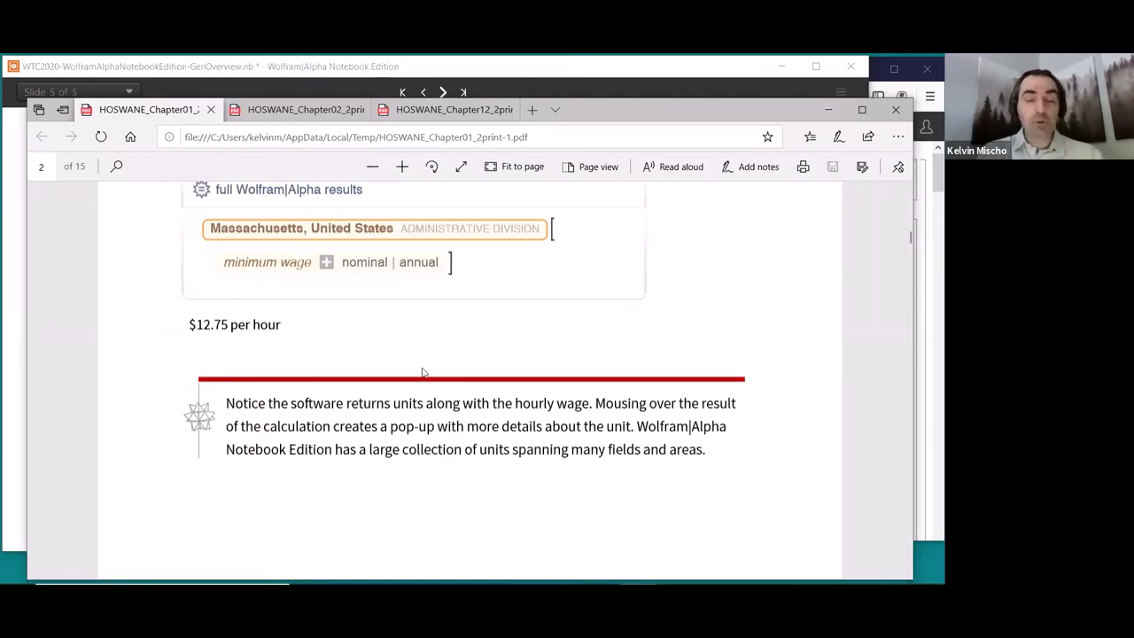
pyautogui.scroll(3, 423, 373)
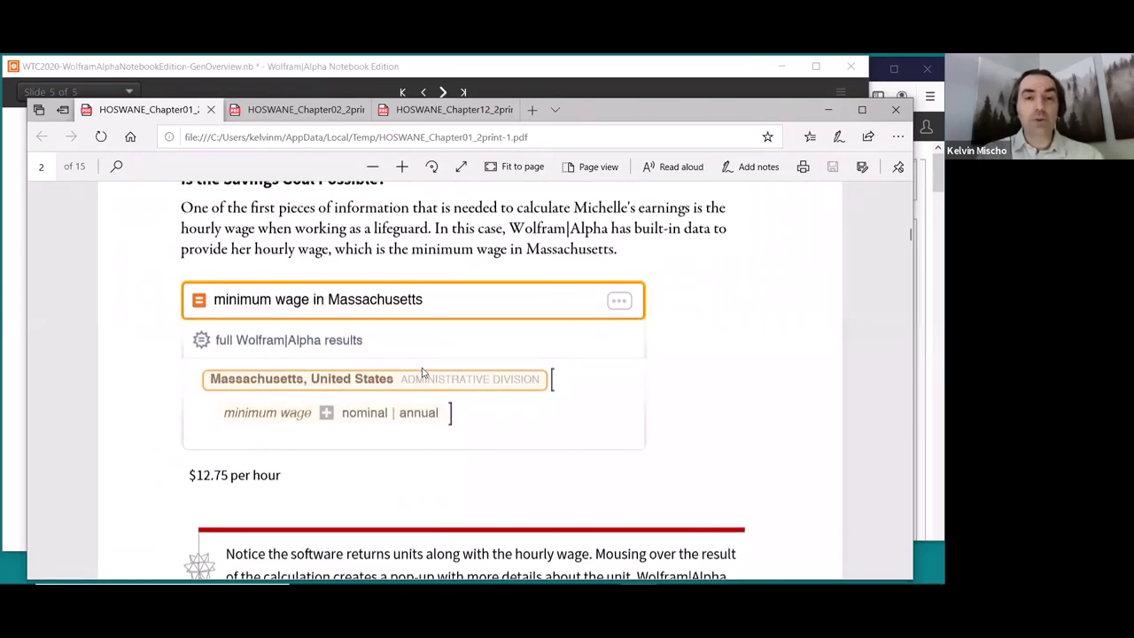
pyautogui.scroll(2, 422, 373)
pyautogui.scroll(2, 423, 374)
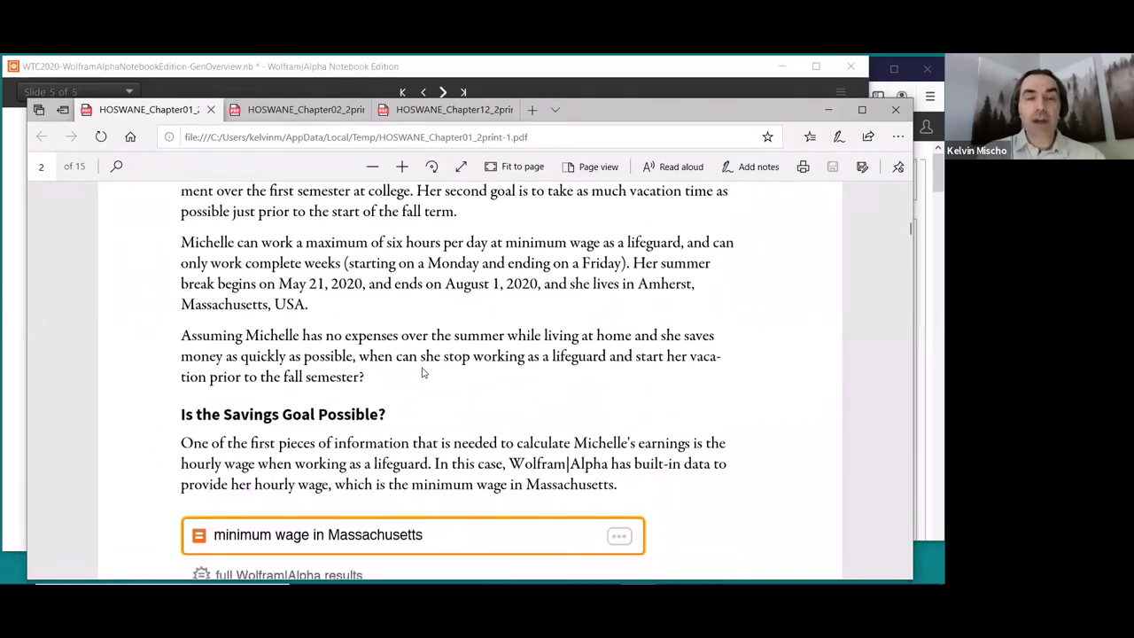
pyautogui.scroll(2, 423, 373)
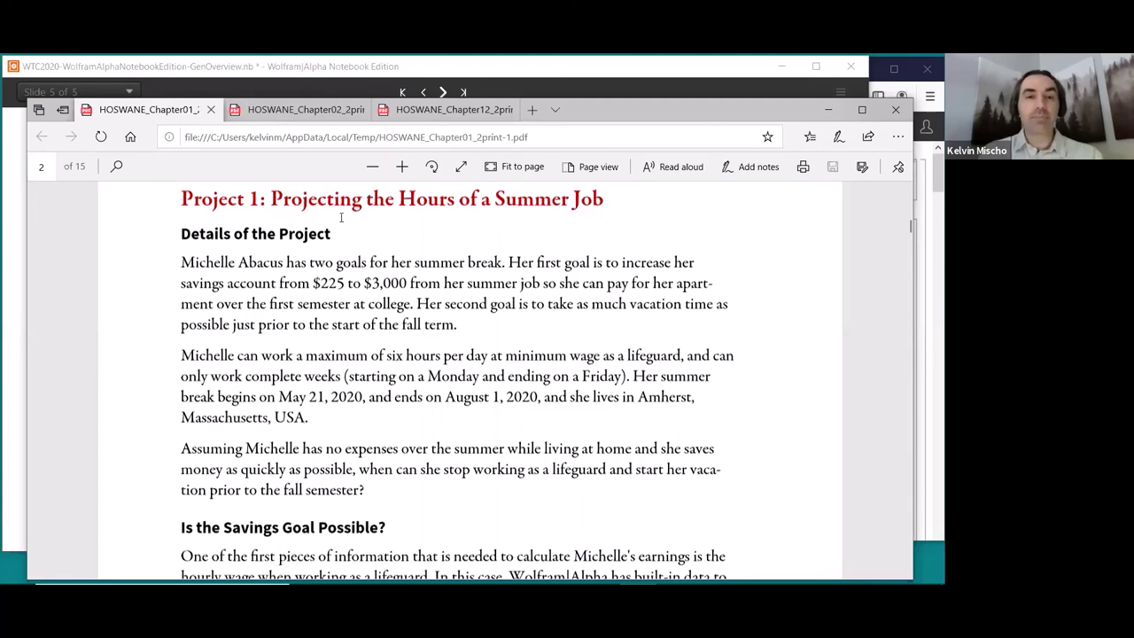
# - Review the Chapter 2 PDF's Questions section, then switch to the HOSWANE_Chapter12 algebra PDF
pyautogui.click(323, 109)
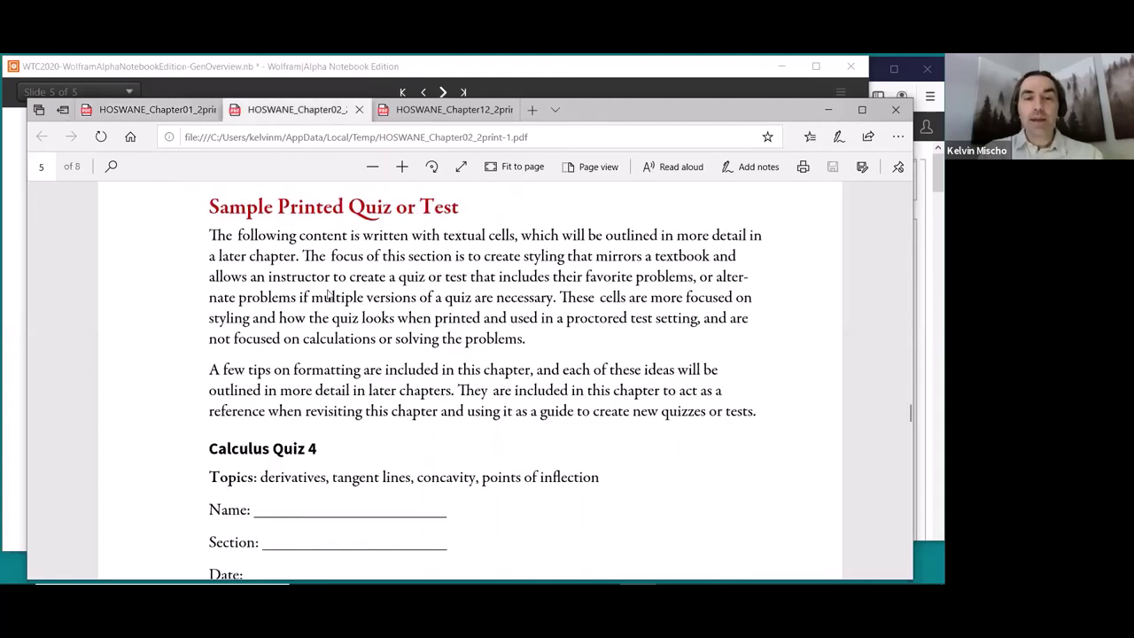
pyautogui.scroll(-3, 383, 356)
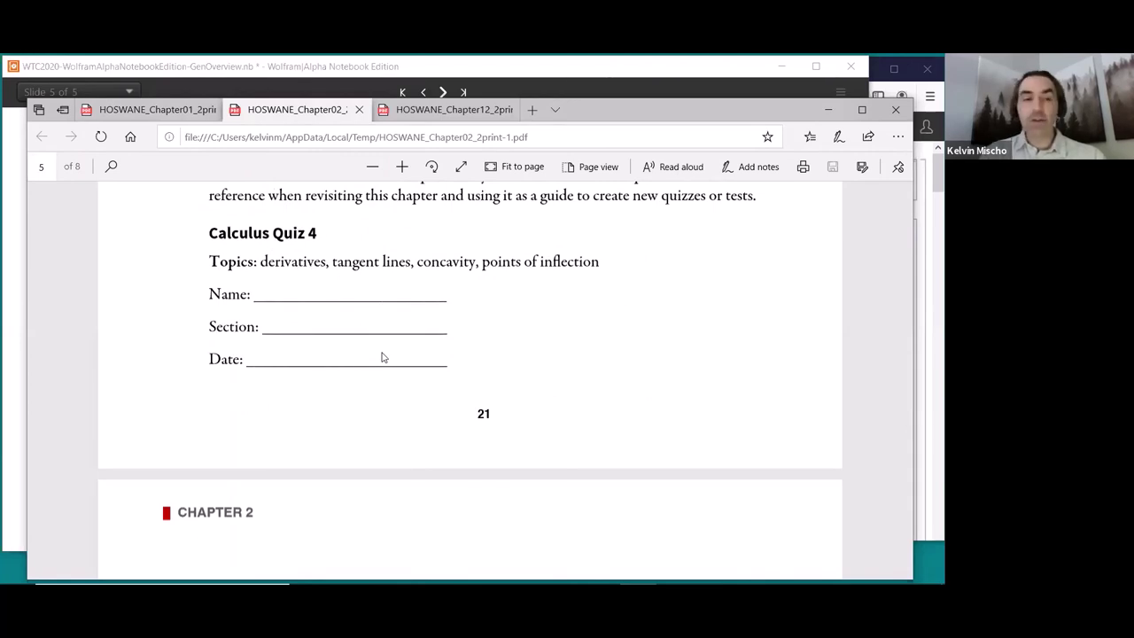
pyautogui.scroll(-5, 383, 358)
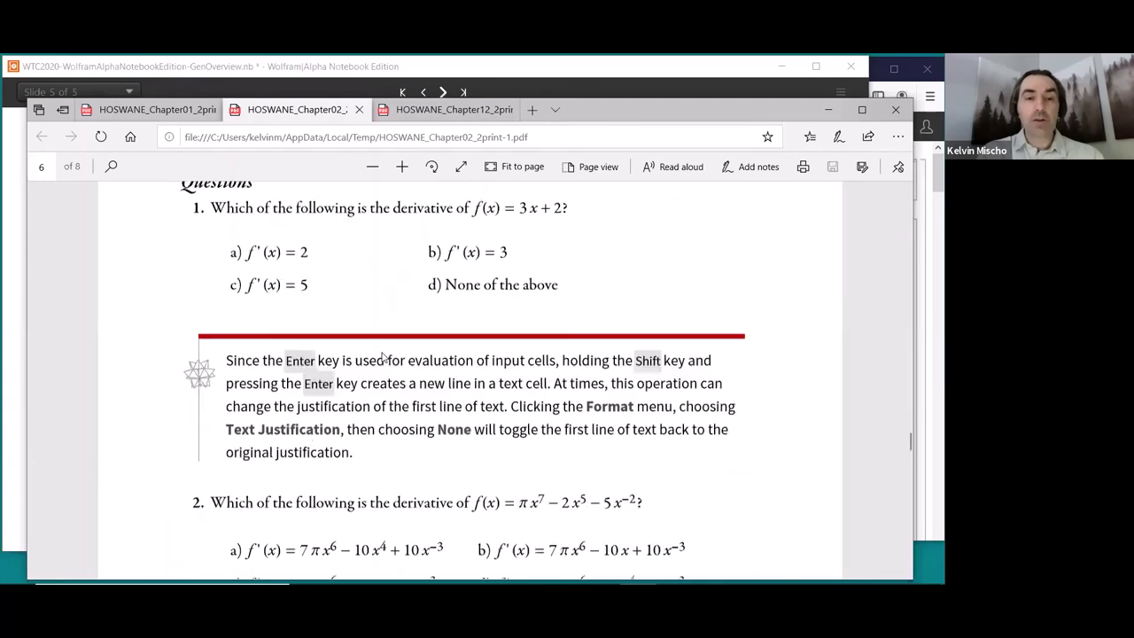
pyautogui.scroll(1, 266, 266)
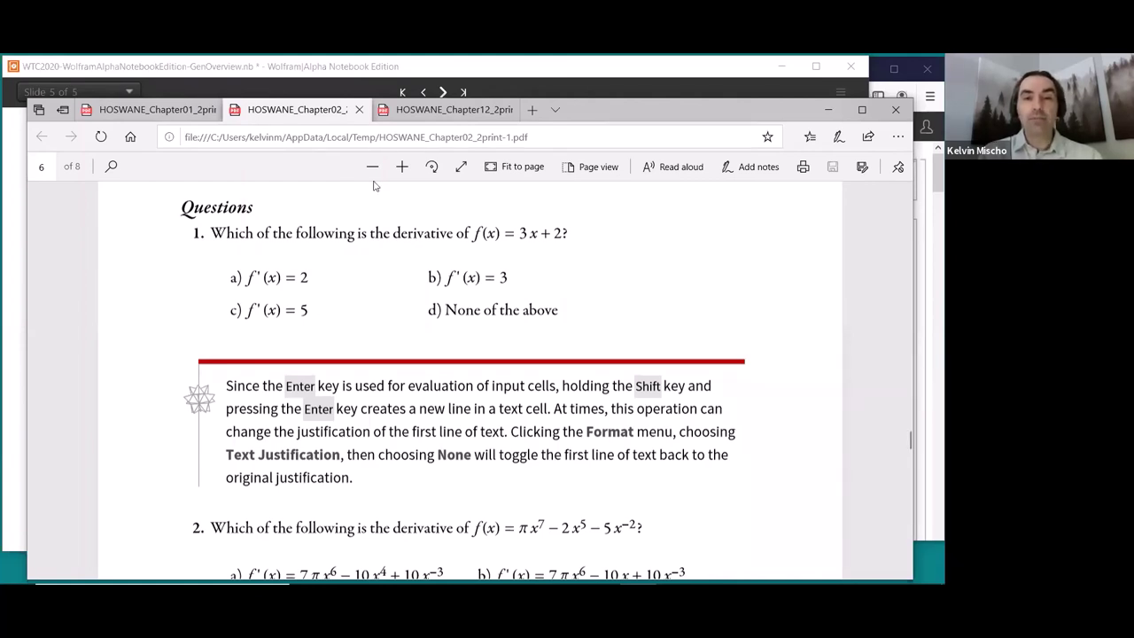
pyautogui.click(432, 110)
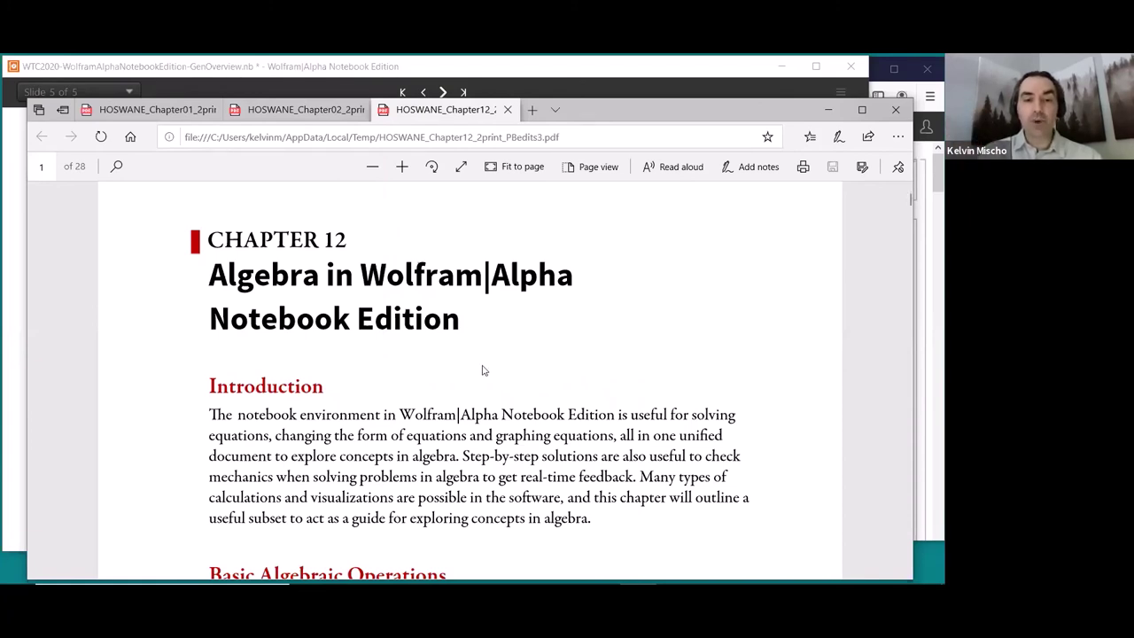
# - Scroll past the expand, factor, together and apart examples to the 'graph that' plot on page 4
pyautogui.scroll(-4, 483, 371)
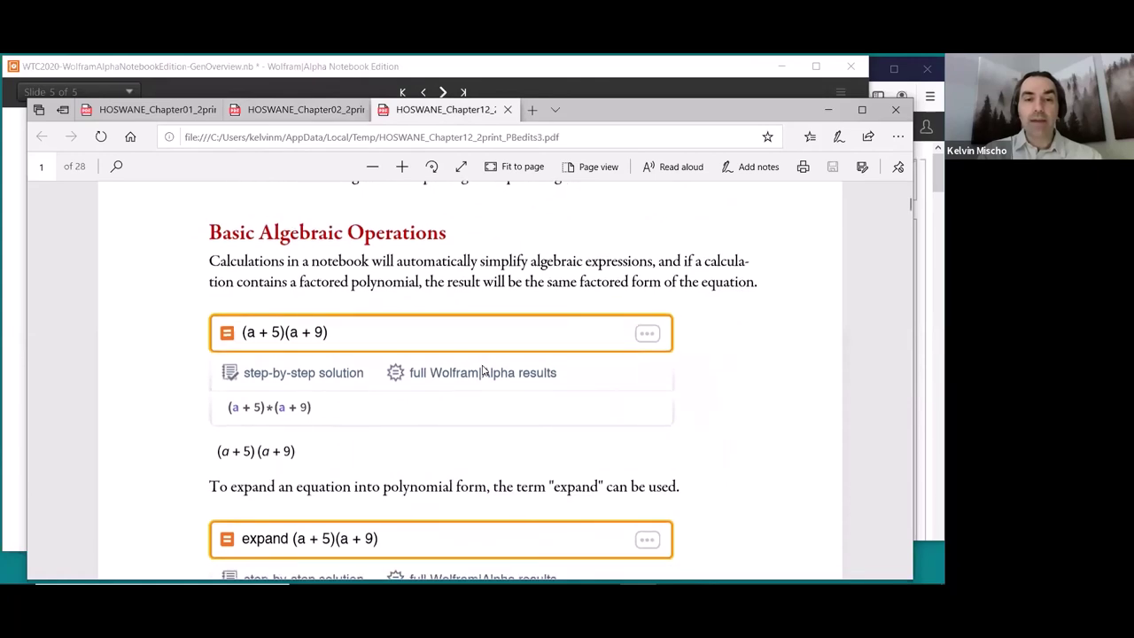
pyautogui.scroll(-7, 483, 370)
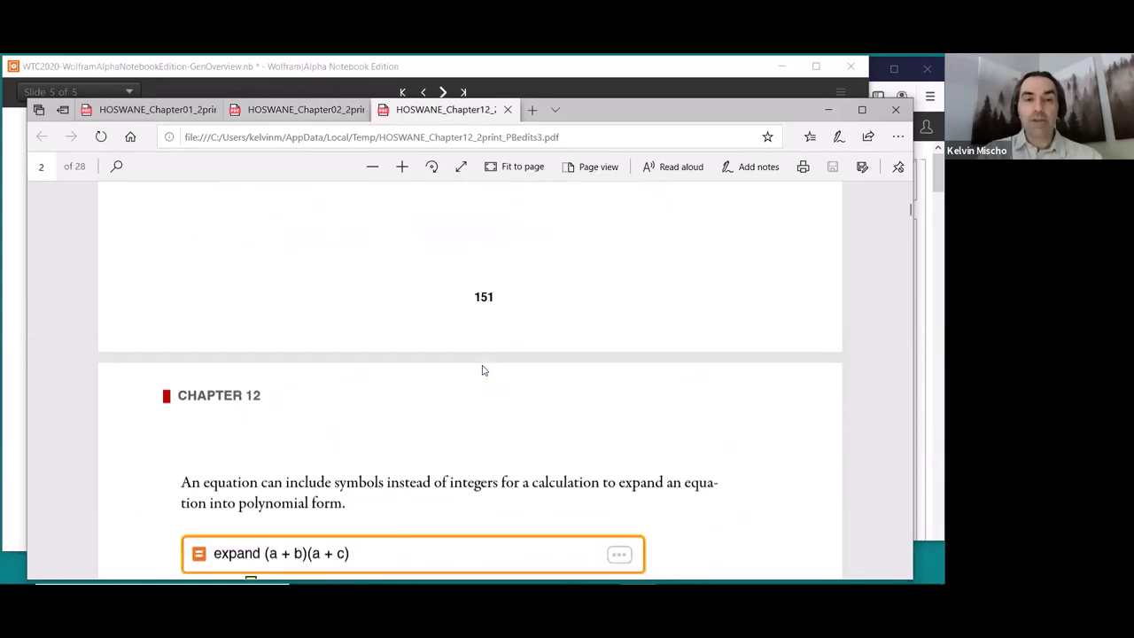
pyautogui.scroll(-8, 483, 370)
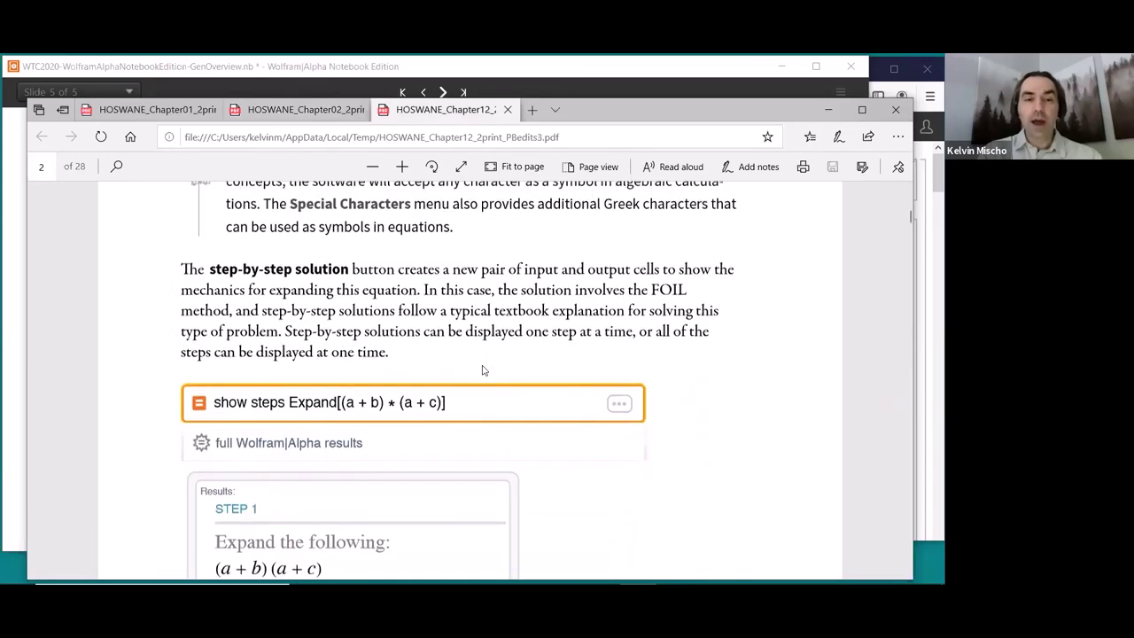
pyautogui.scroll(-7, 483, 371)
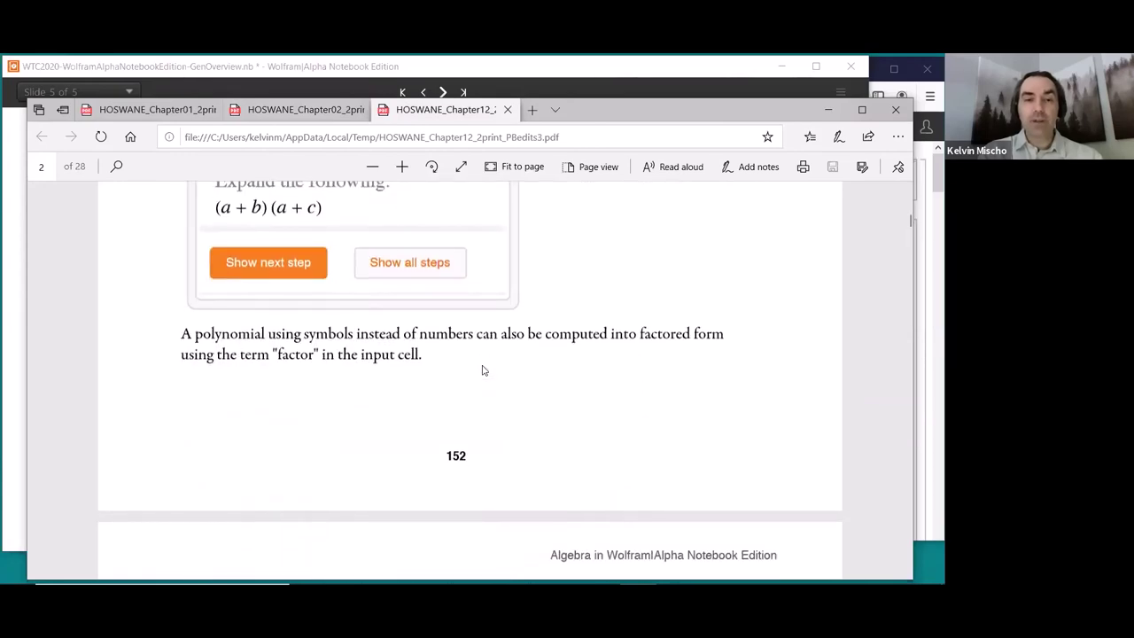
pyautogui.scroll(-4, 483, 371)
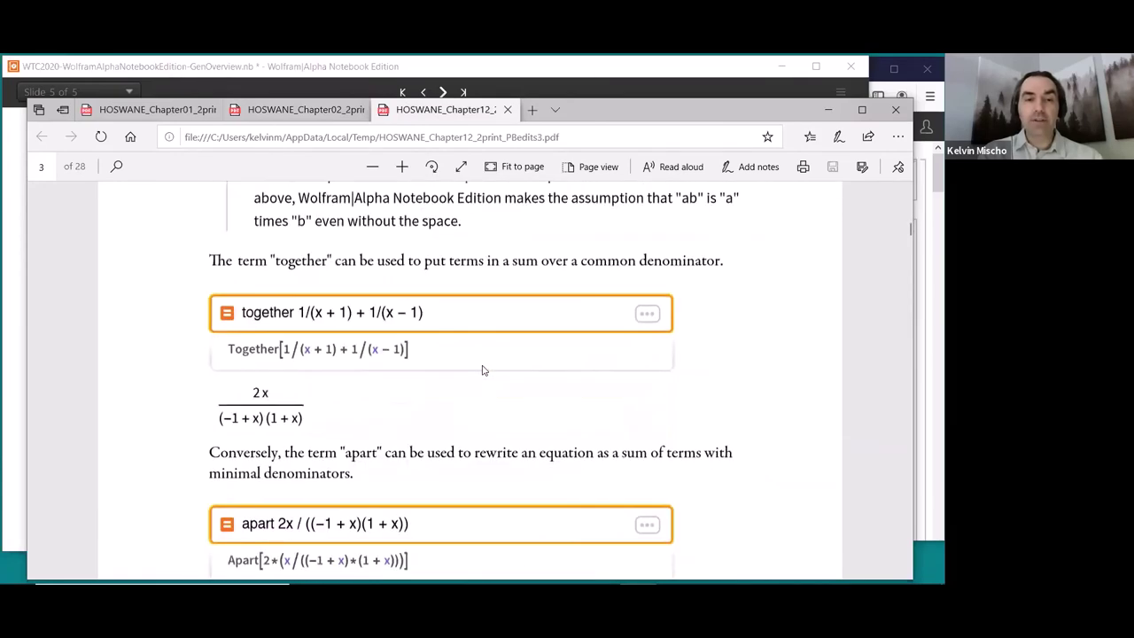
pyautogui.scroll(-3, 483, 370)
pyautogui.scroll(-4, 483, 371)
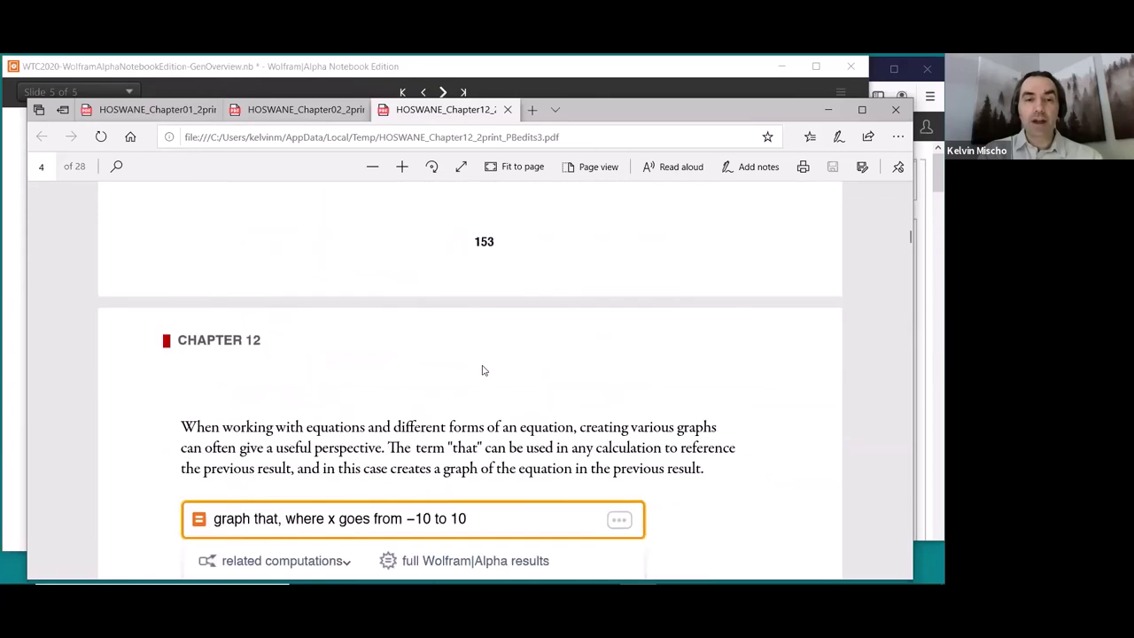
pyautogui.scroll(-2, 483, 370)
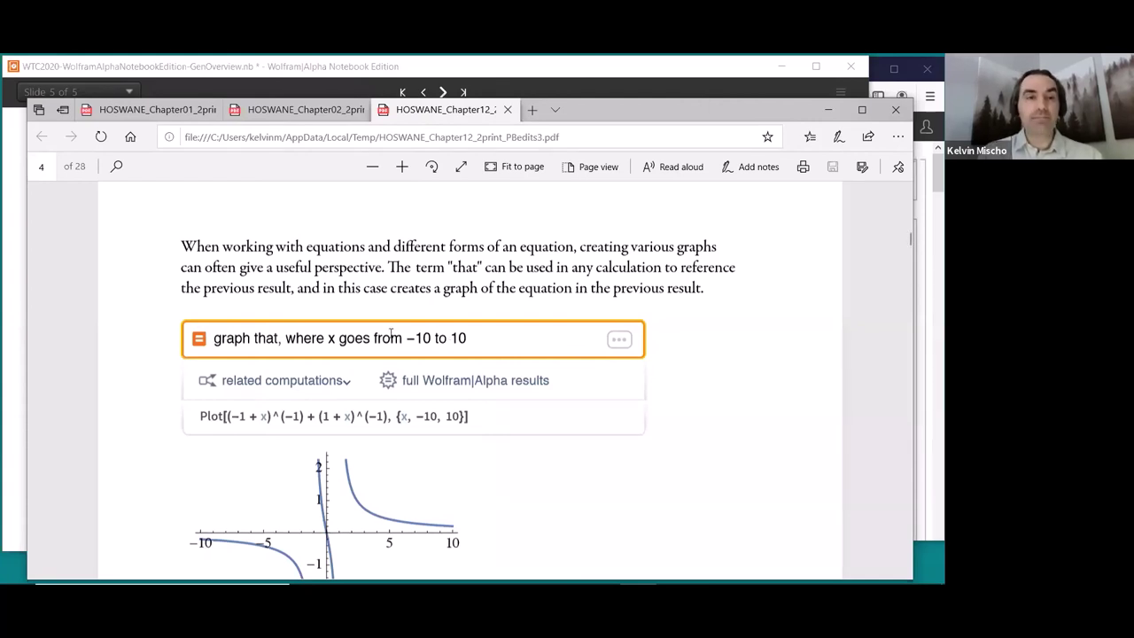
# - Bring the notebook's slide 5 forward and scroll to its Questions? contact lines
pyautogui.click(10, 328)
pyautogui.scroll(-3, 287, 341)
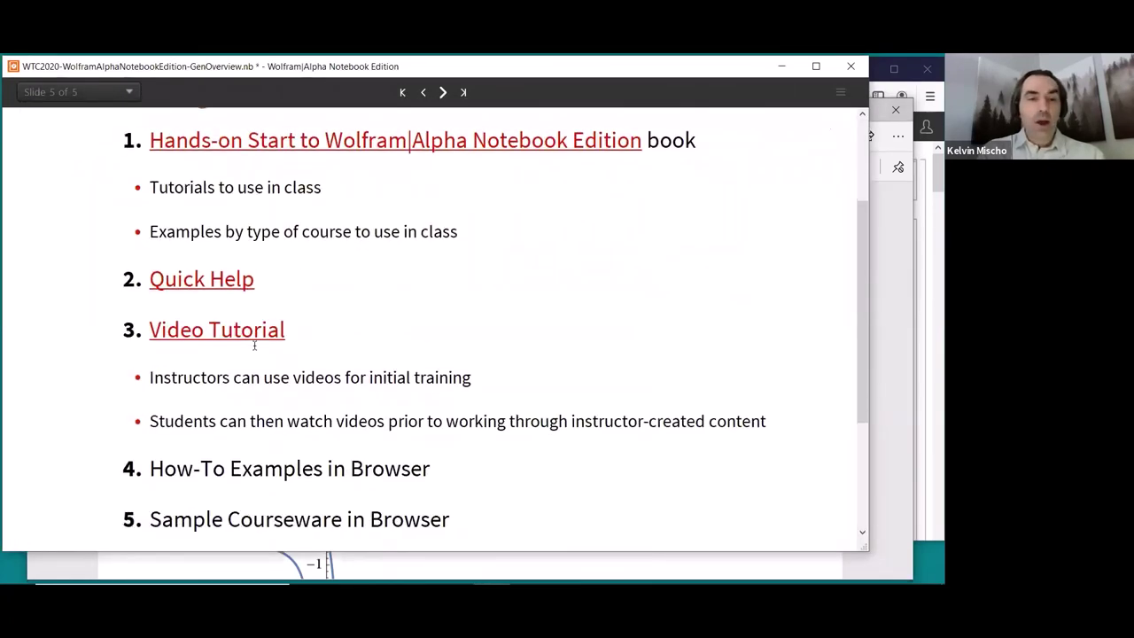
pyautogui.scroll(-1, 336, 374)
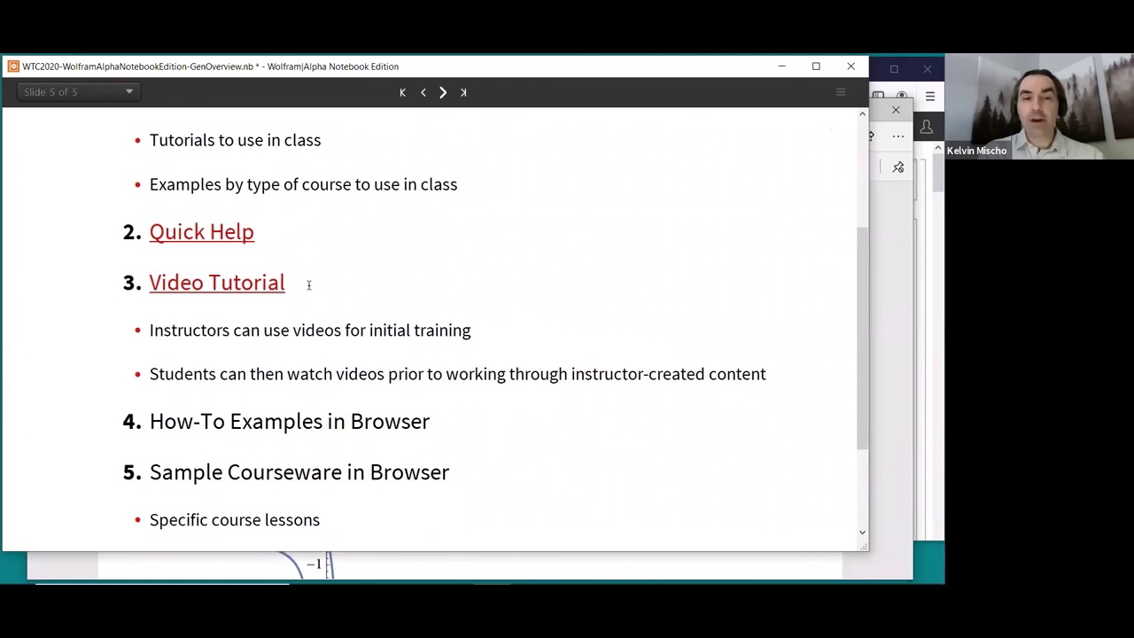
pyautogui.scroll(-1, 309, 285)
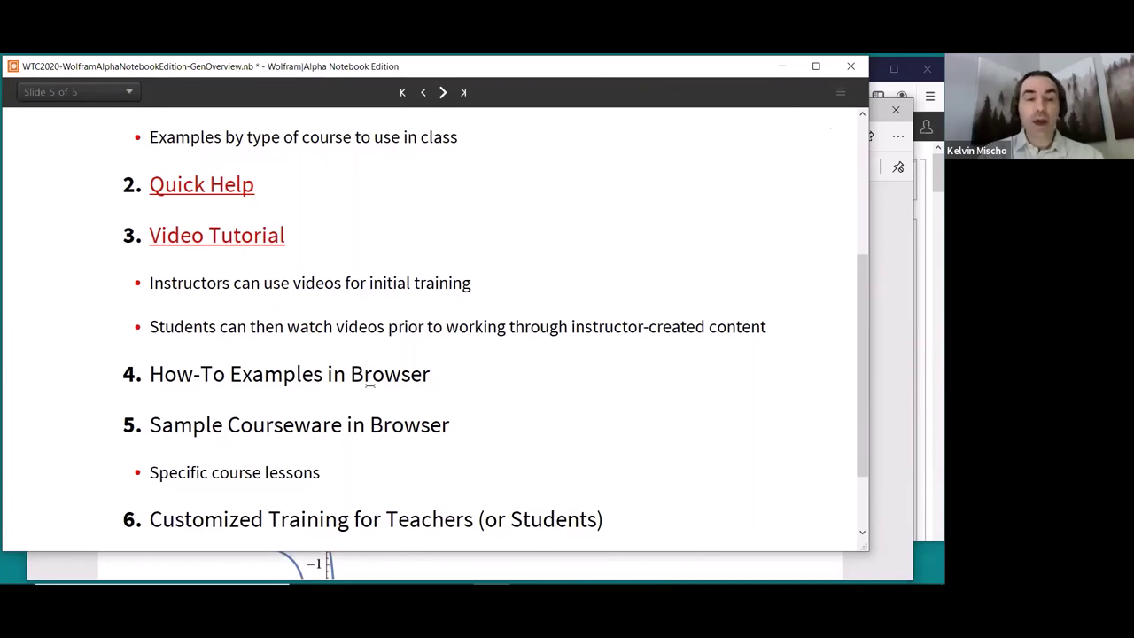
pyautogui.scroll(-2, 369, 379)
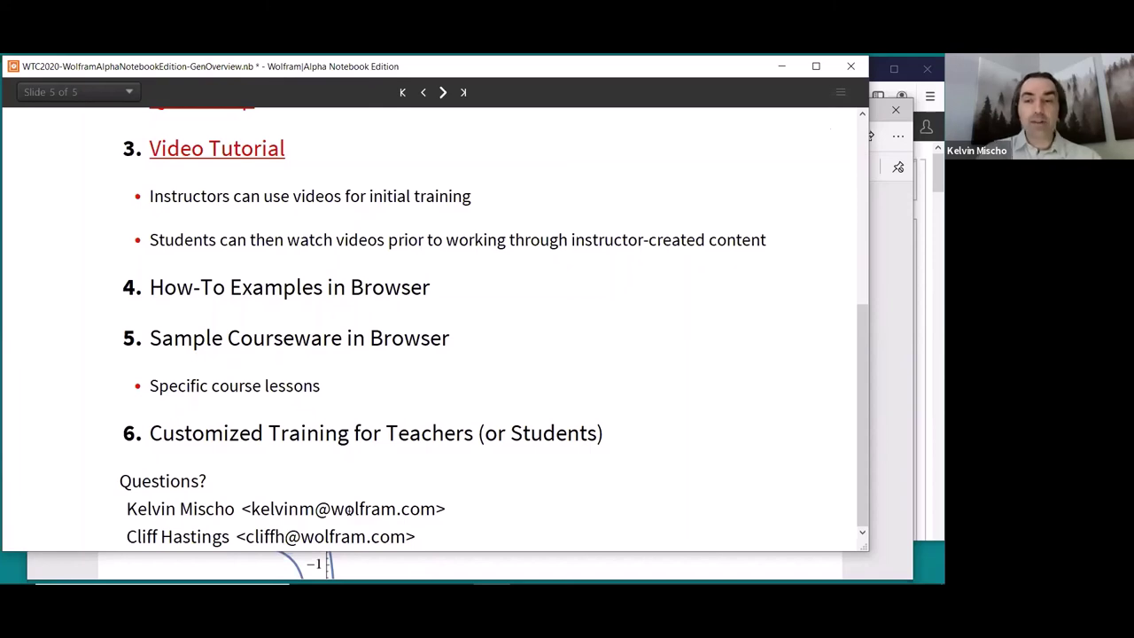
# - Switch to Firefox showing the Wolfram Virtual Technology Conference 2020 page
pyautogui.hotkey('alt', 'Tab')
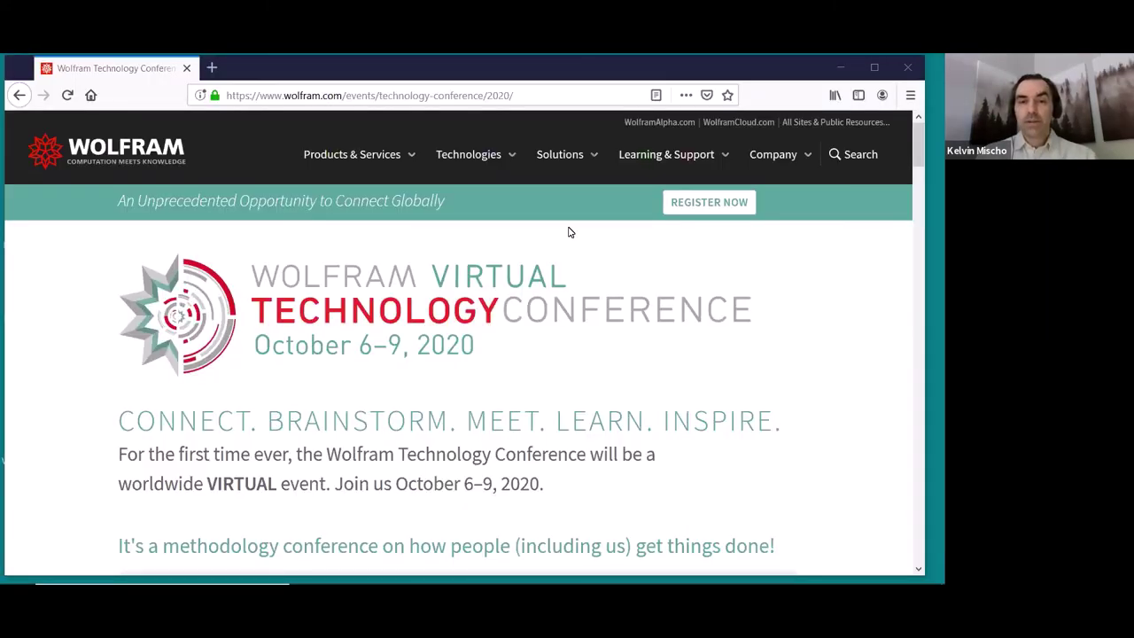